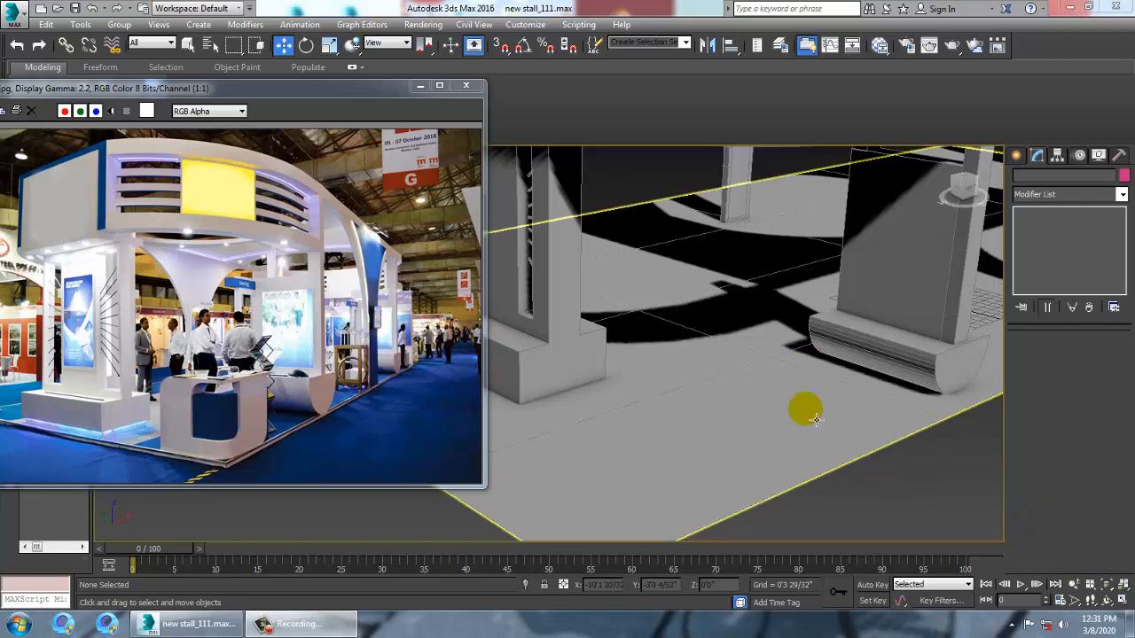
- Set the display units to US Standard, Feet w/Fractional Inches, with 1/32 precision and feet as default
alt+middle_drag(692, 372, 772, 329)
scroll(767, 381, down, 3)
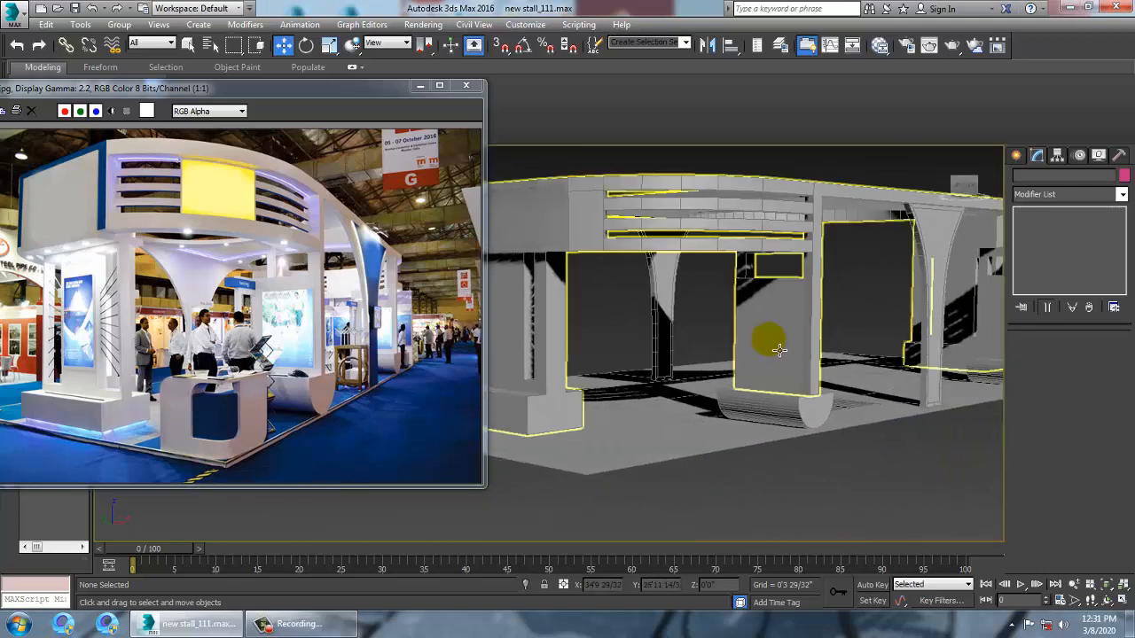
click(532, 27)
click(641, 207)
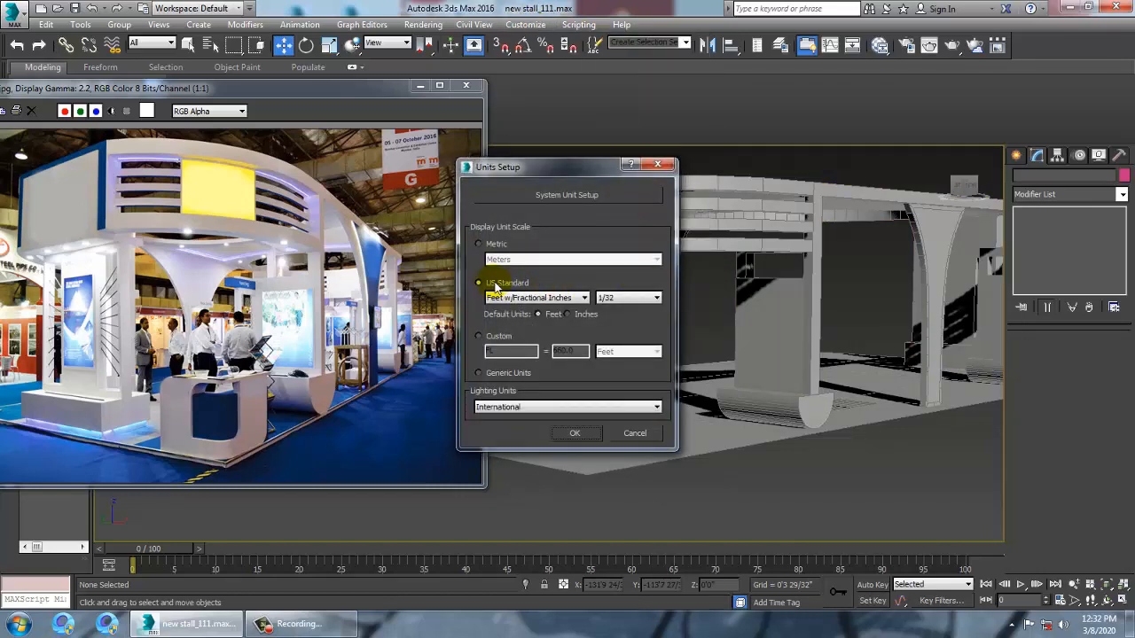
click(534, 298)
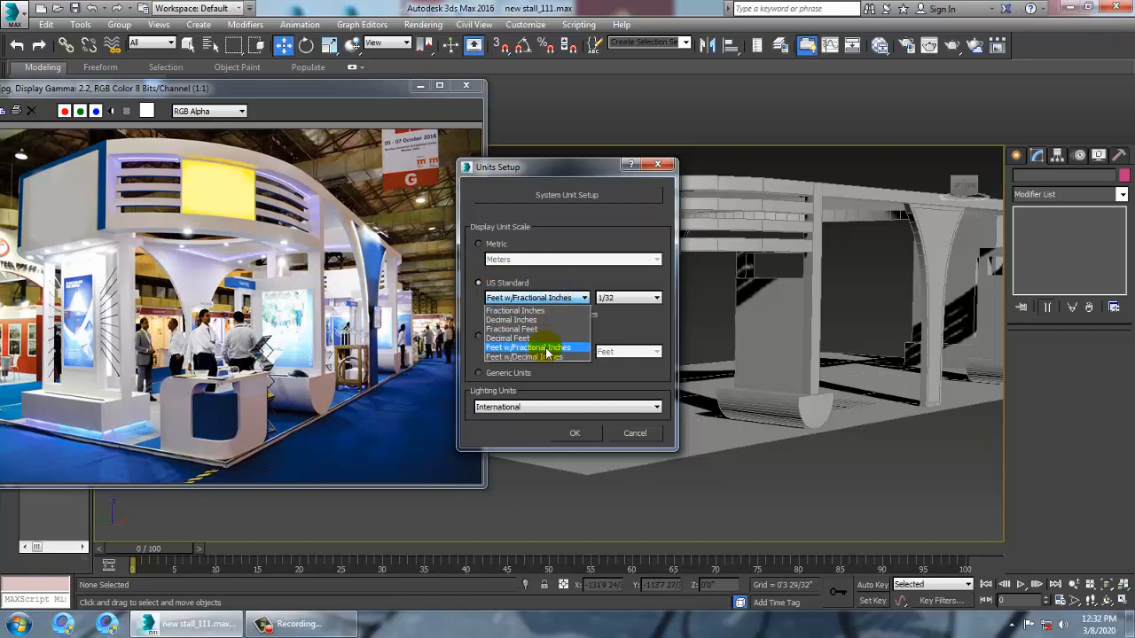
click(547, 353)
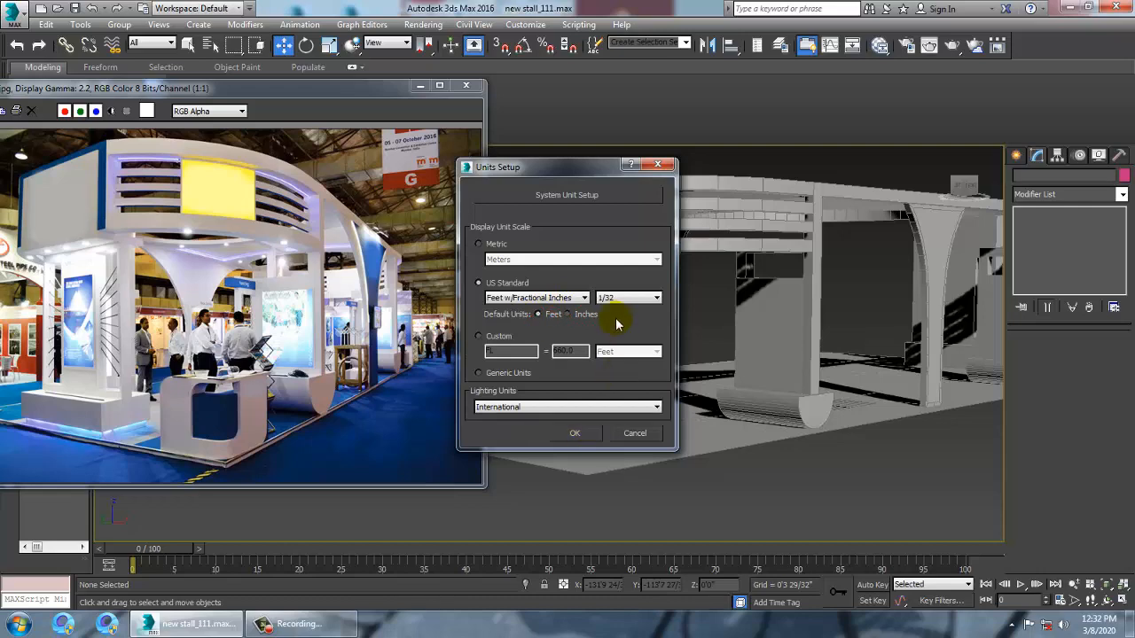
click(578, 433)
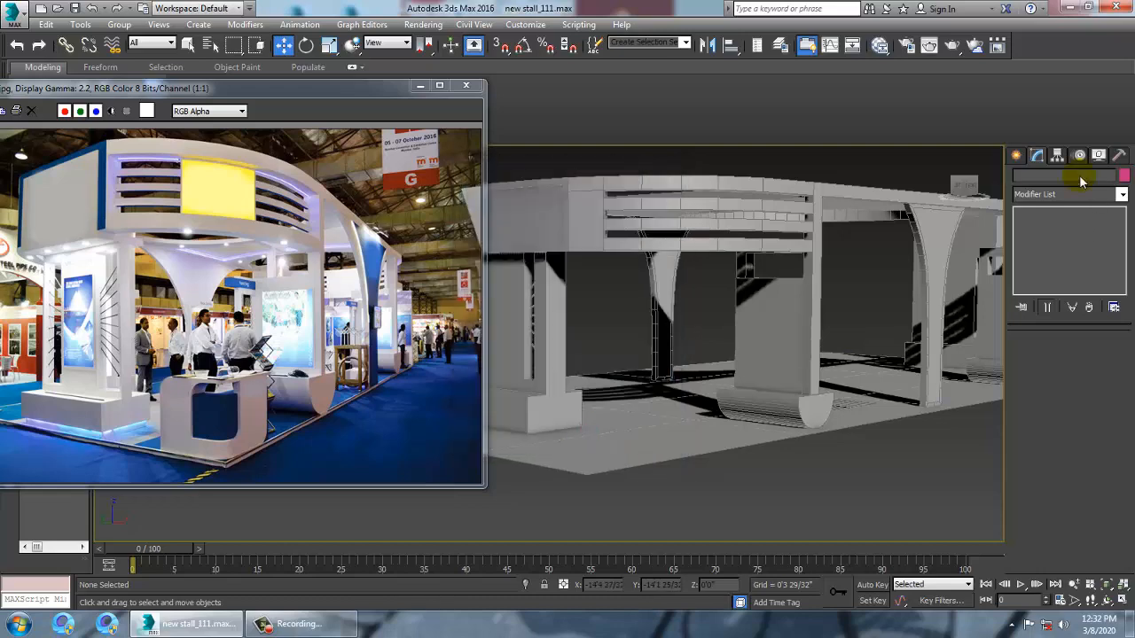
- Create a box on the stall floor, about 1'4" long, 2'1" wide and 10" high
click(1016, 157)
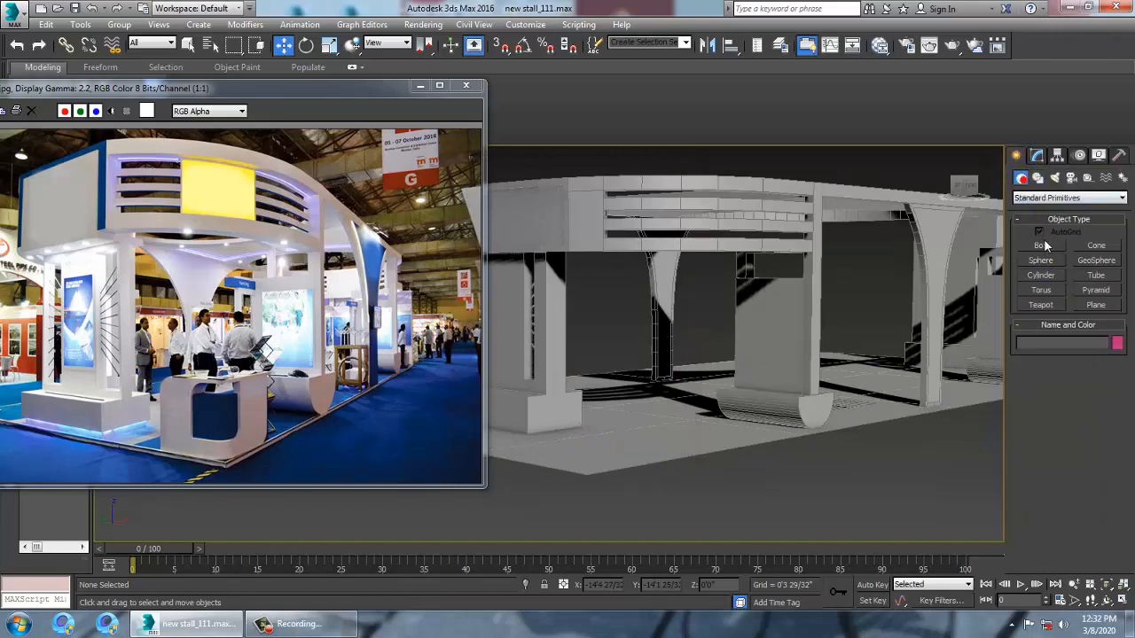
click(1046, 246)
scroll(772, 474, up, 3)
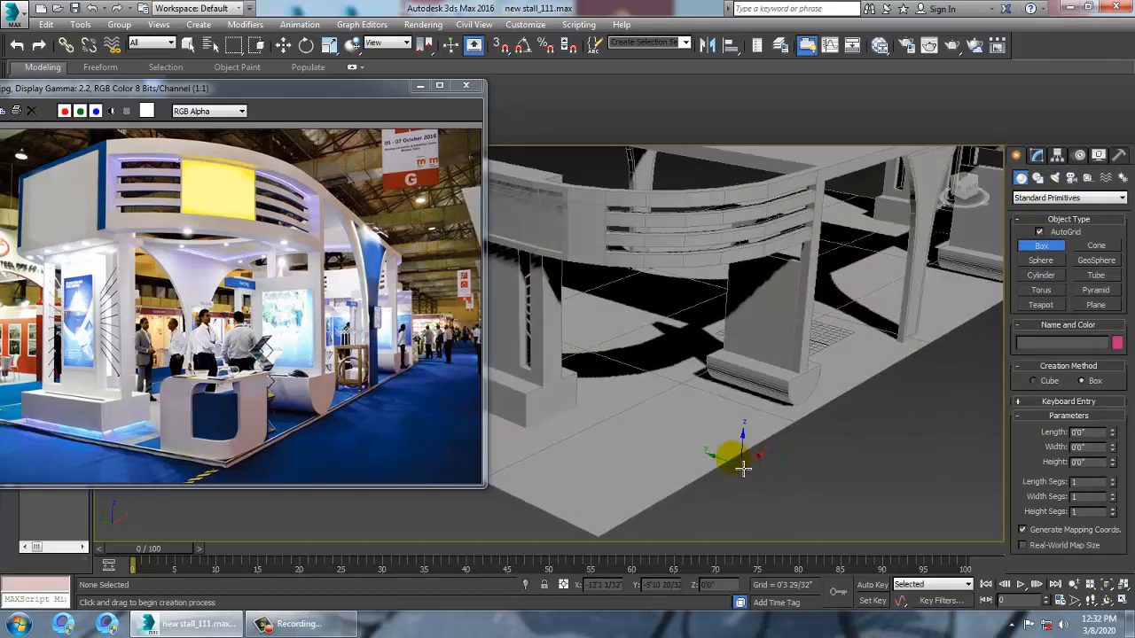
drag(682, 432, 679, 463)
click(681, 440)
key(w)
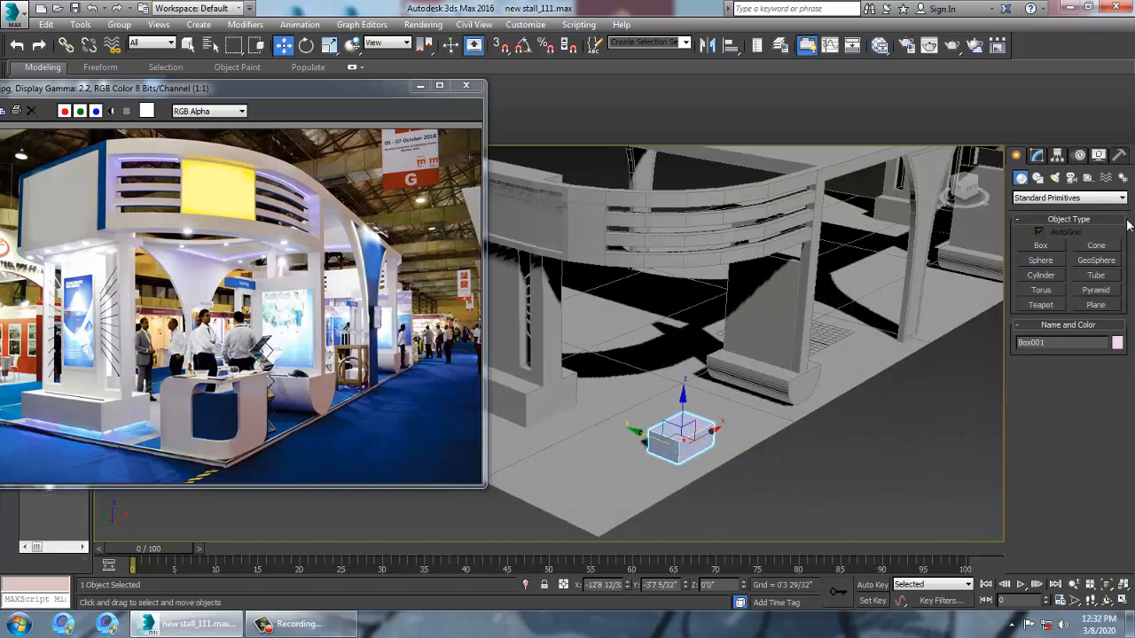
click(1037, 155)
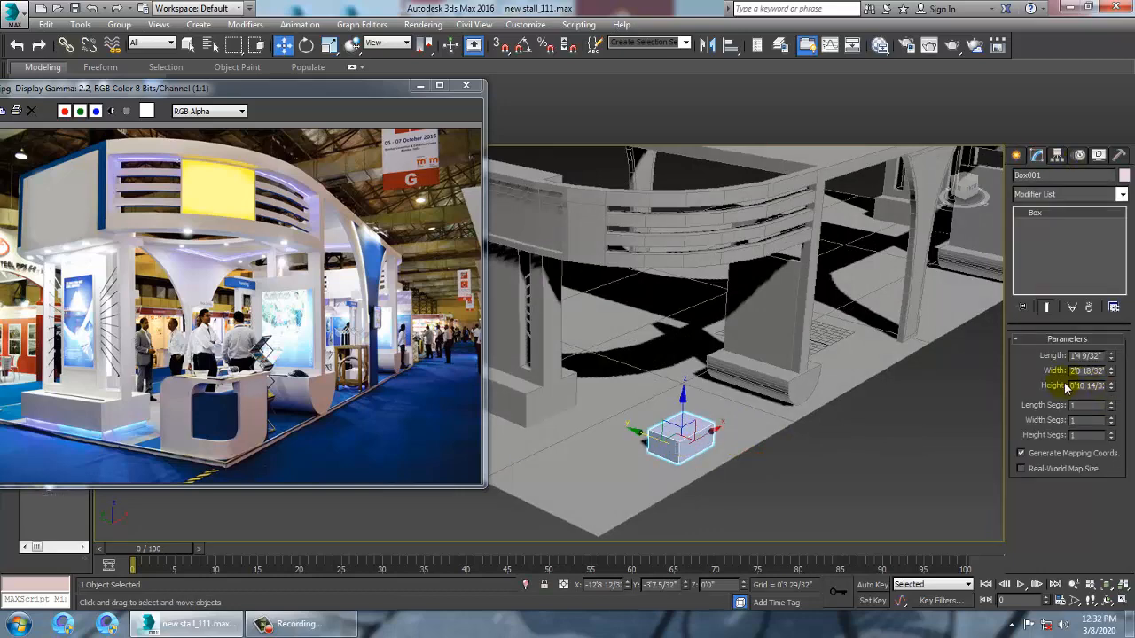
- Try heights of 5', about 2' and about 2" on the box, and delete the box
key(BackSpace)
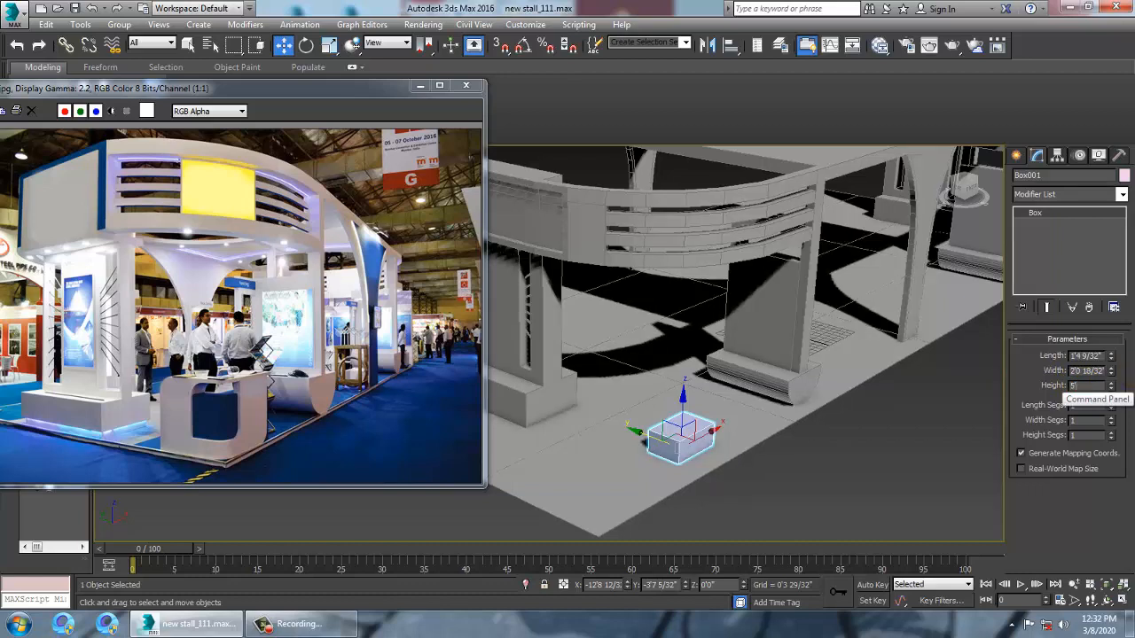
text(5)
key(Return)
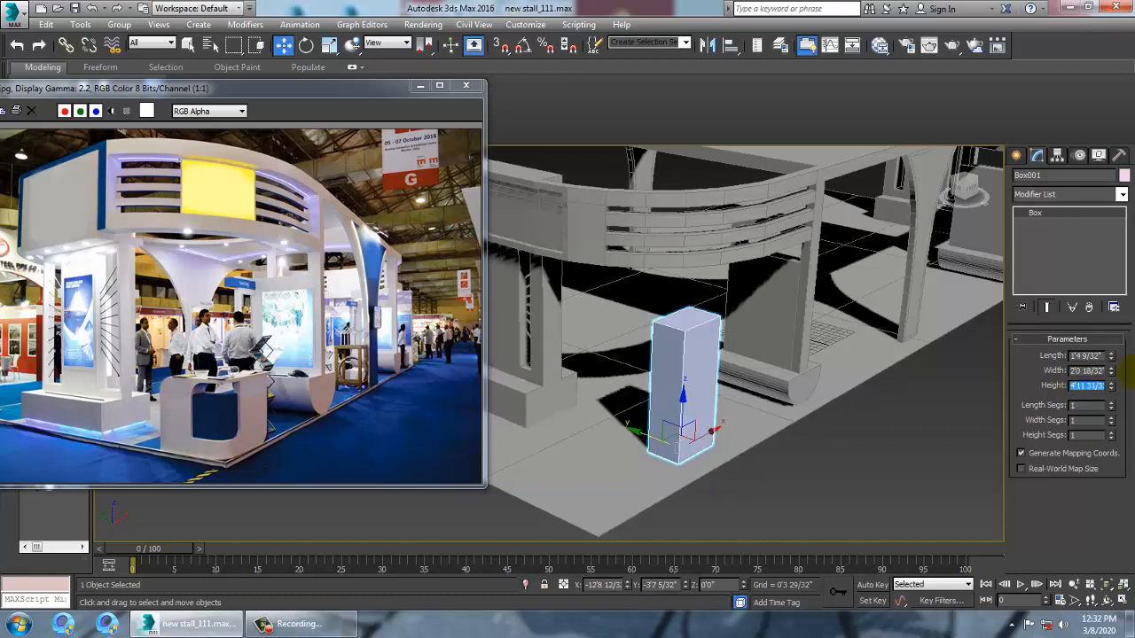
key(Return)
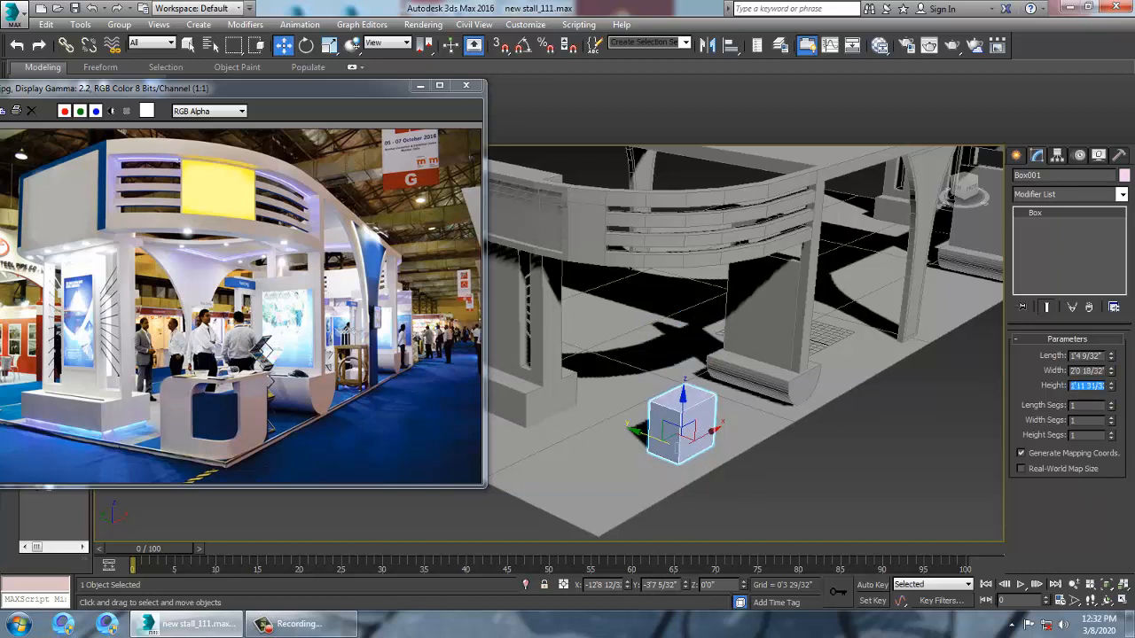
key(Return)
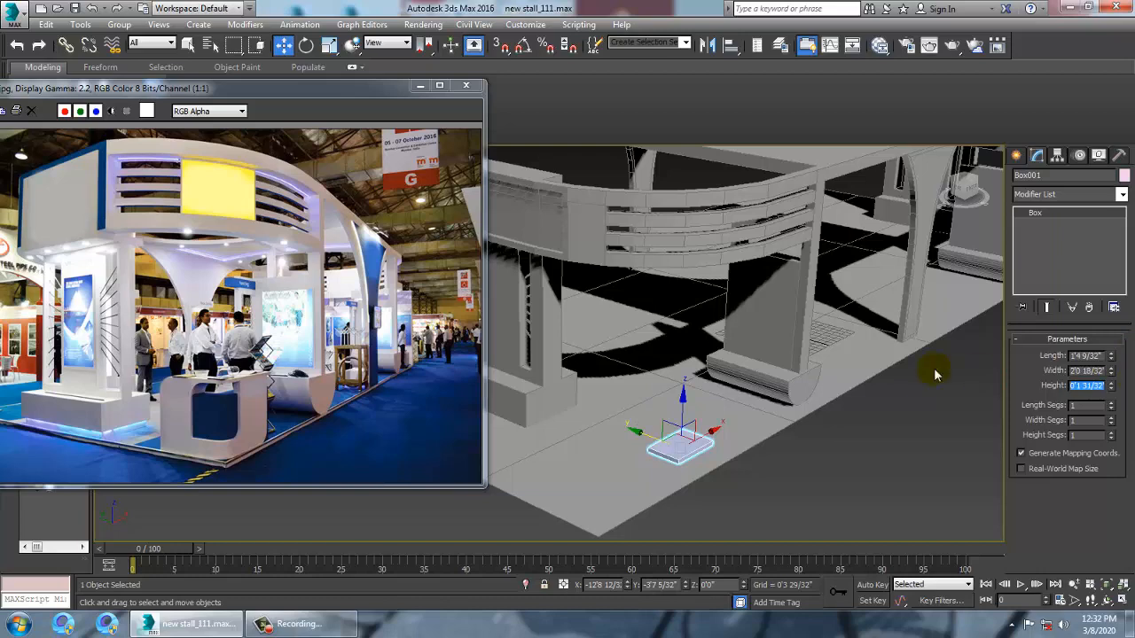
click(1016, 155)
key(Delete)
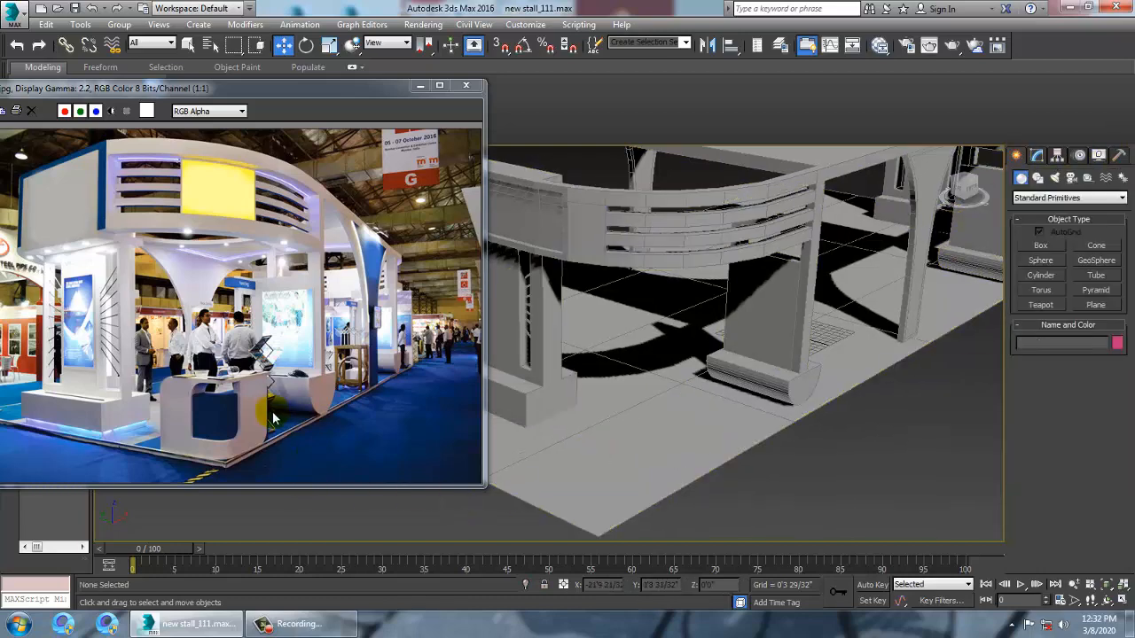
- Draw an upright rectangle about 2'2" by 1'2" in the Front view, between the column bases of the stall
click(1038, 179)
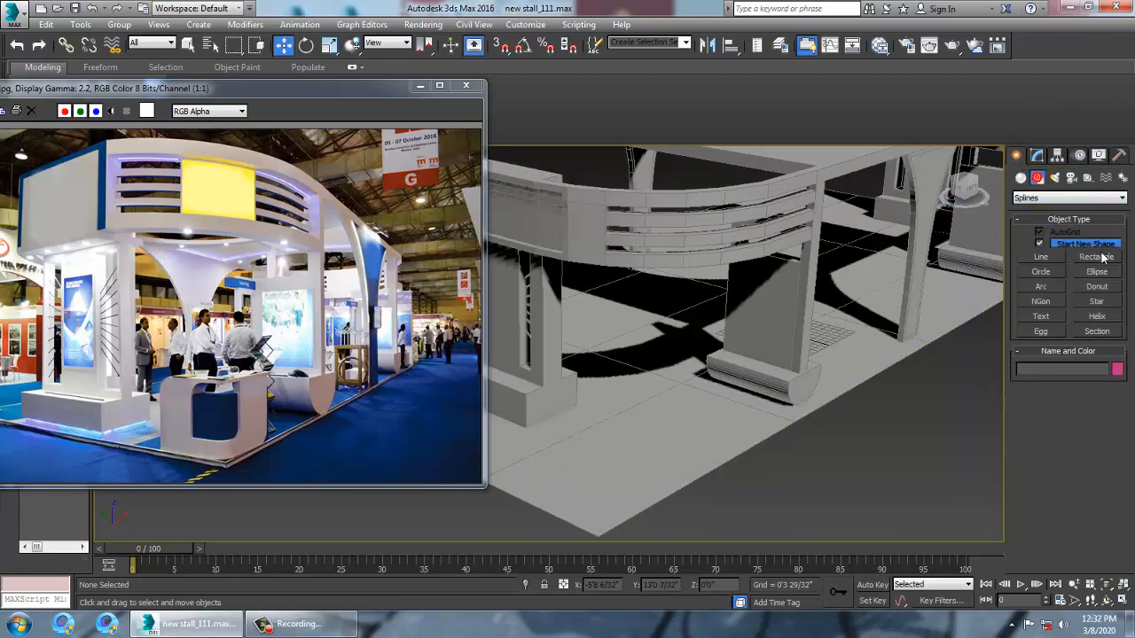
click(1101, 258)
key(alt+w)
middle_click(828, 250)
key(alt+w)
middle_drag(794, 258, 757, 251)
scroll(748, 316, up, 2)
middle_drag(747, 316, 863, 303)
drag(736, 426, 766, 357)
key(w)
- Set the rectangle's length to 2.3'
key(alt+w)
middle_click(866, 469)
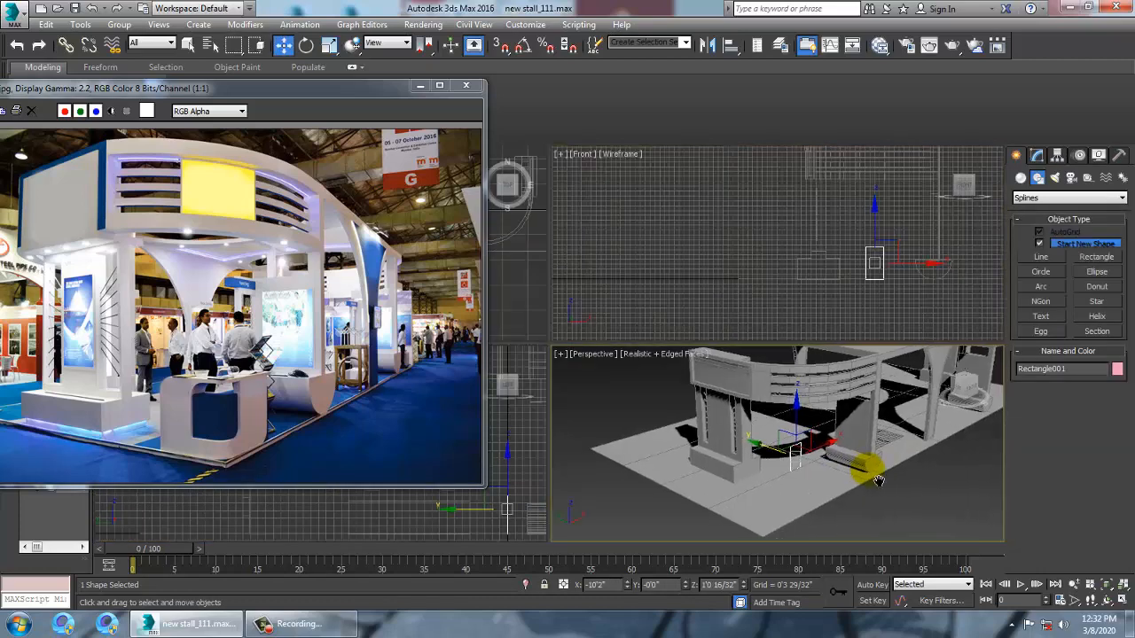
key(alt+w)
scroll(659, 356, up, 5)
key(r)
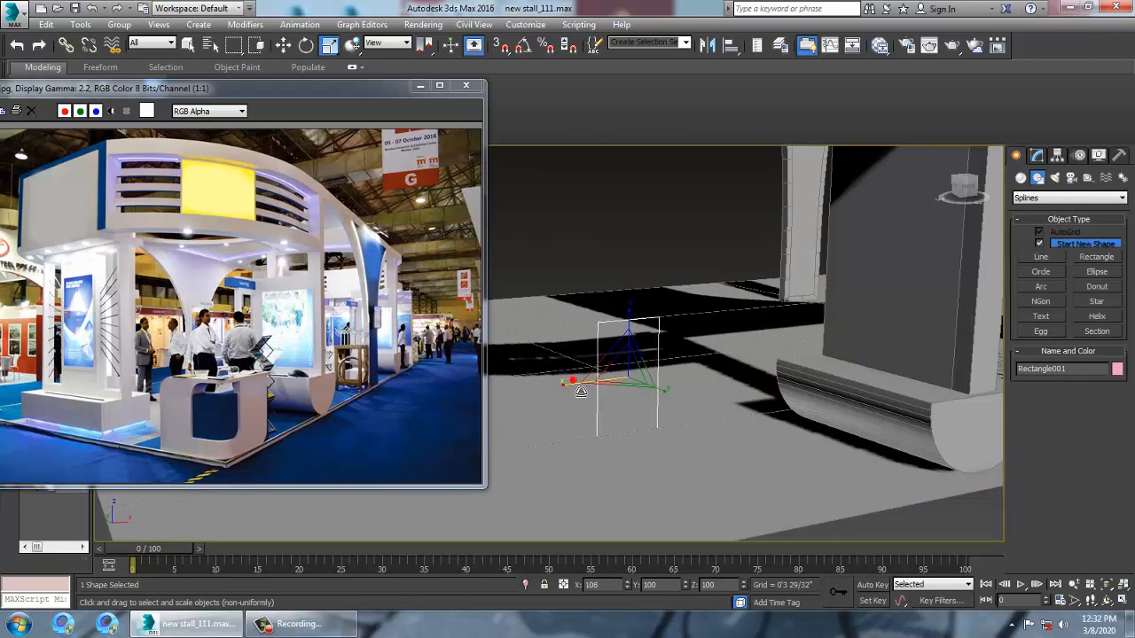
key(w)
click(1039, 157)
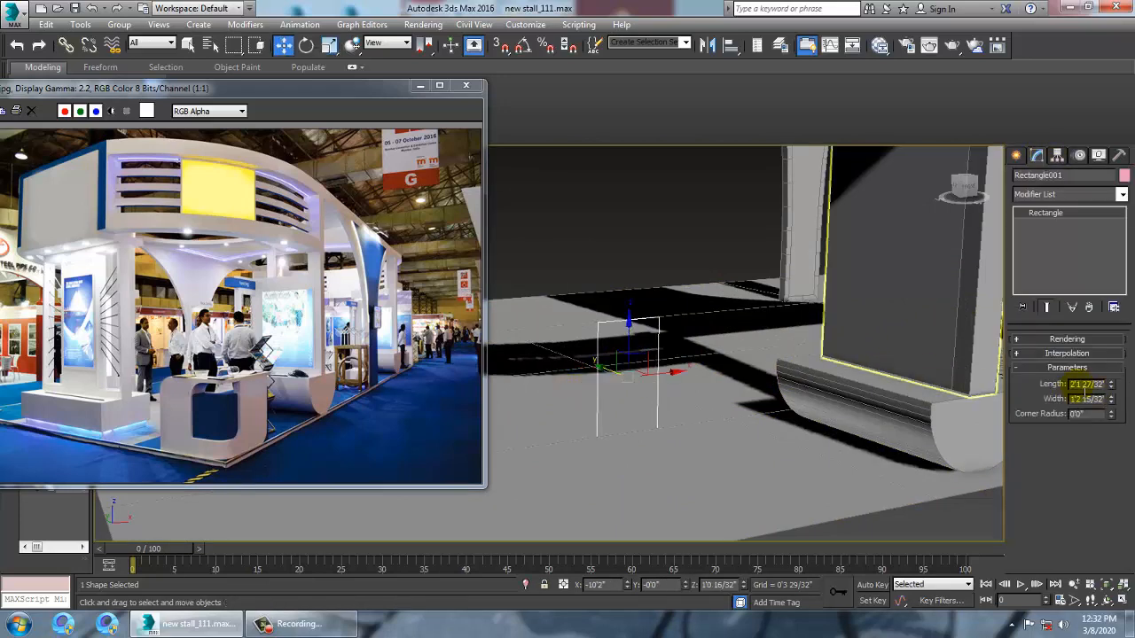
text(2.3)
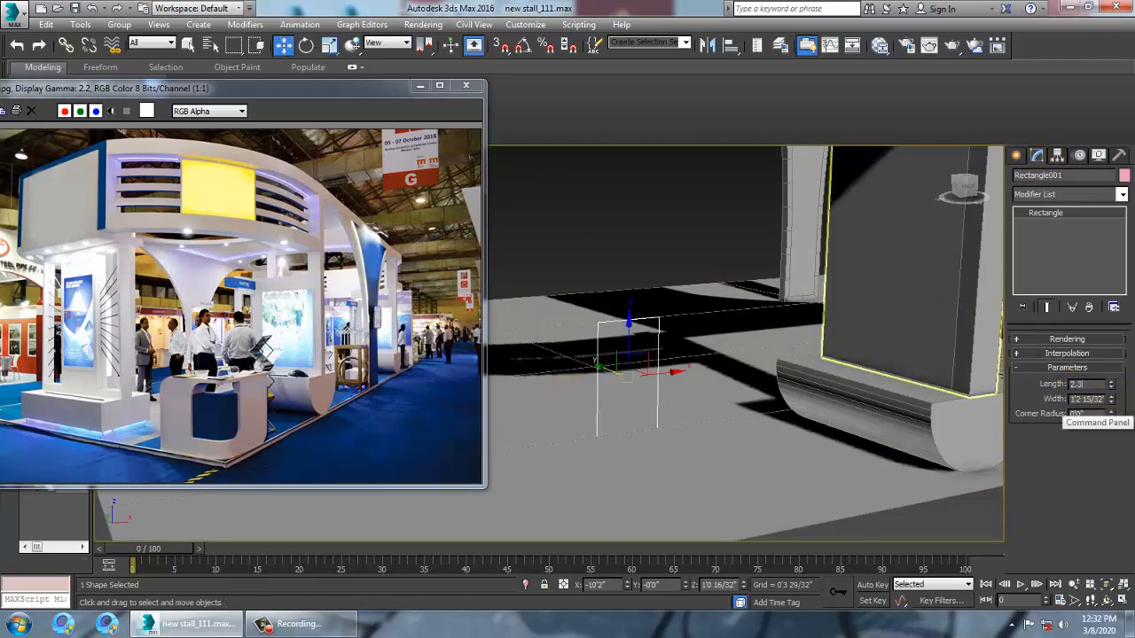
text(')
key(Return)
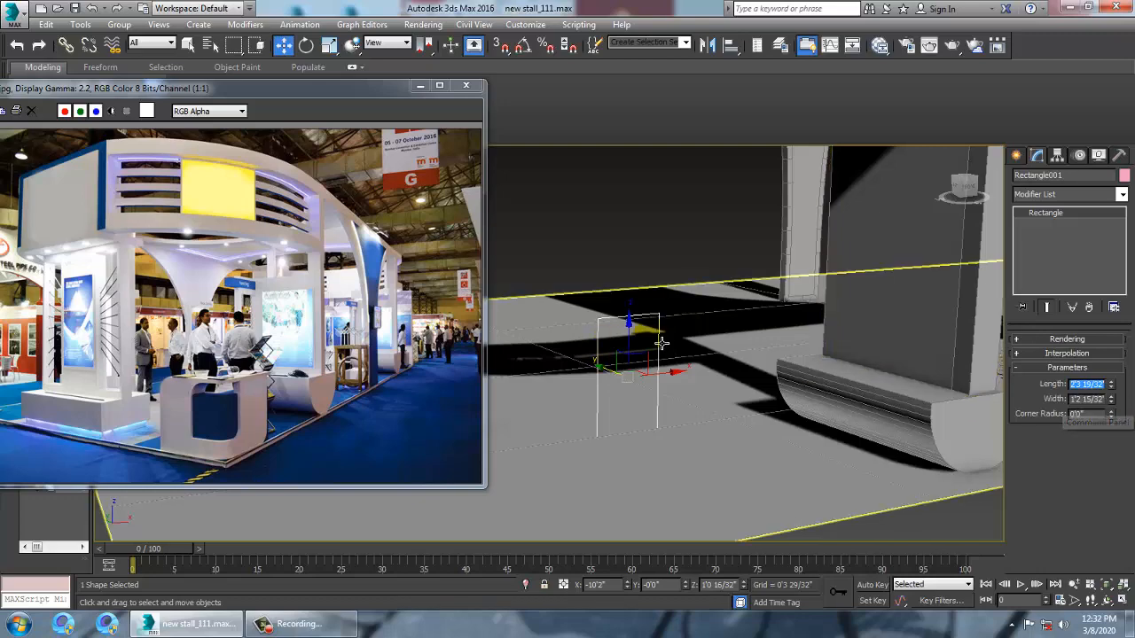
- Raise the rectangle to stand on the stall floor and move it to the open area near the platform's front edge
mouse_move(637, 338)
mouse_down()
mouse_move(634, 307)
mouse_move(632, 331)
mouse_up()
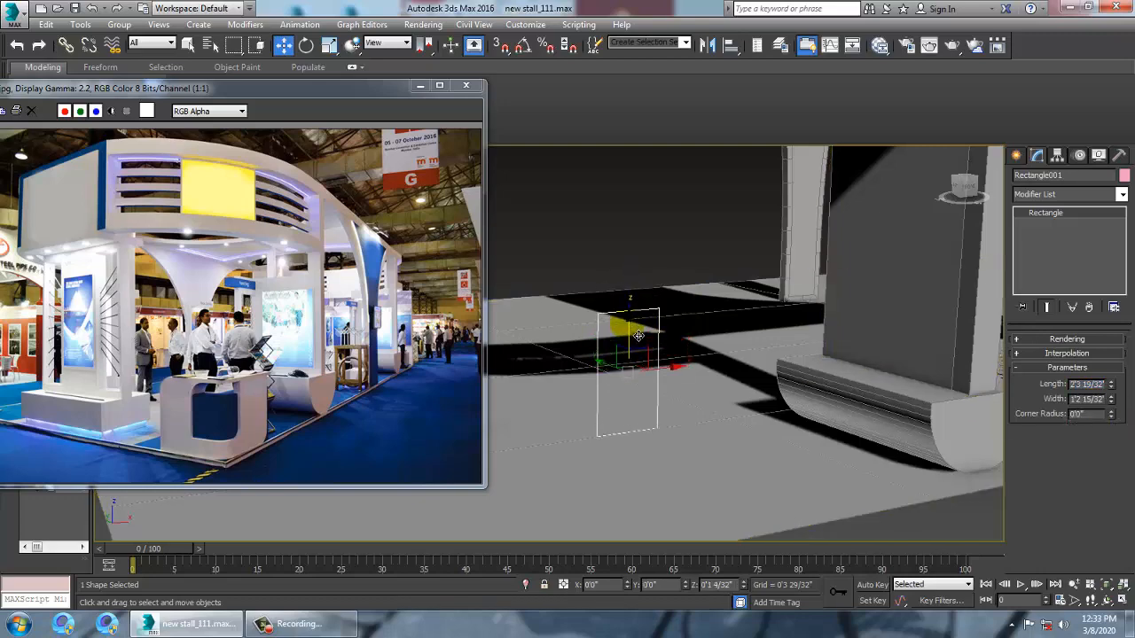
scroll(626, 379, down, 5)
mouse_move(626, 380)
alt+middle_down()
mouse_move(660, 385)
mouse_move(640, 381)
alt+middle_up()
drag(609, 368, 715, 435)
alt+middle_drag(715, 435, 752, 386)
scroll(714, 392, up, 4)
click(1115, 193)
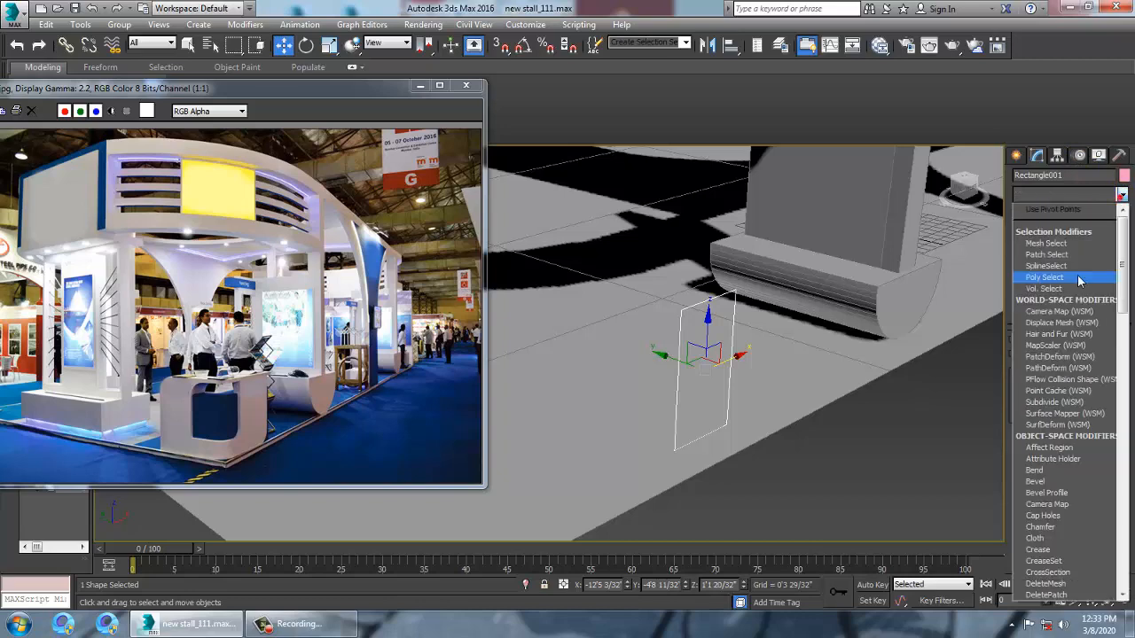
text(ex)
click(1080, 277)
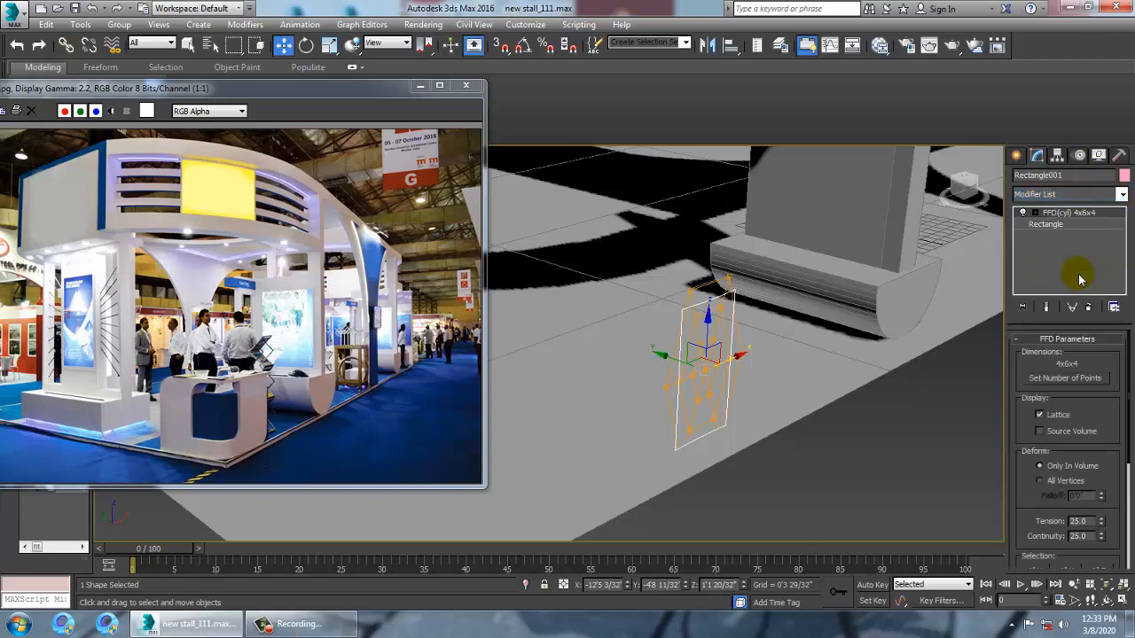
click(1089, 306)
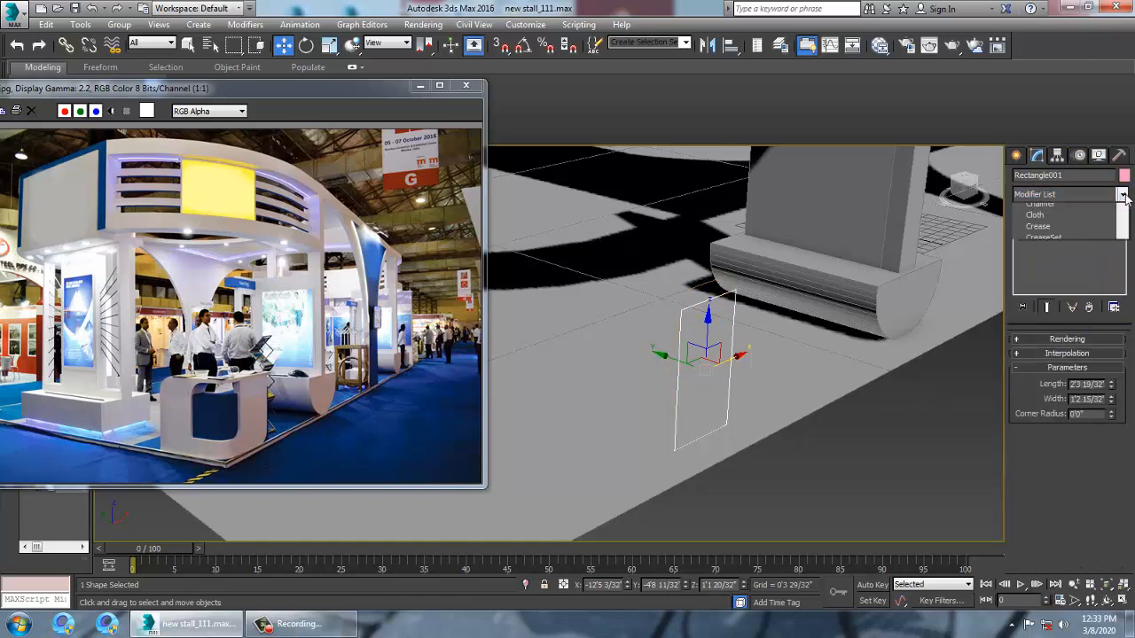
- Apply an Extrude modifier of about 31/32" to the rectangle and convert it to an Editable Poly
click(1118, 194)
text(ex)
key(Return)
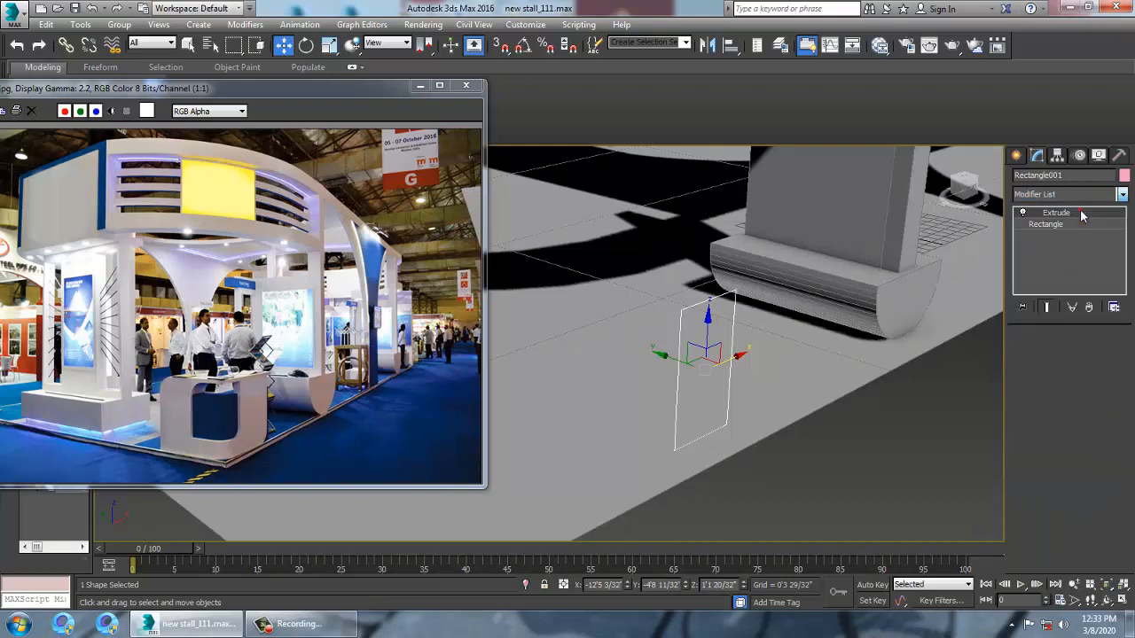
drag(1108, 359, 1120, 361)
alt+middle_drag(780, 355, 729, 307)
right_click(697, 288)
mouse_move(745, 413)
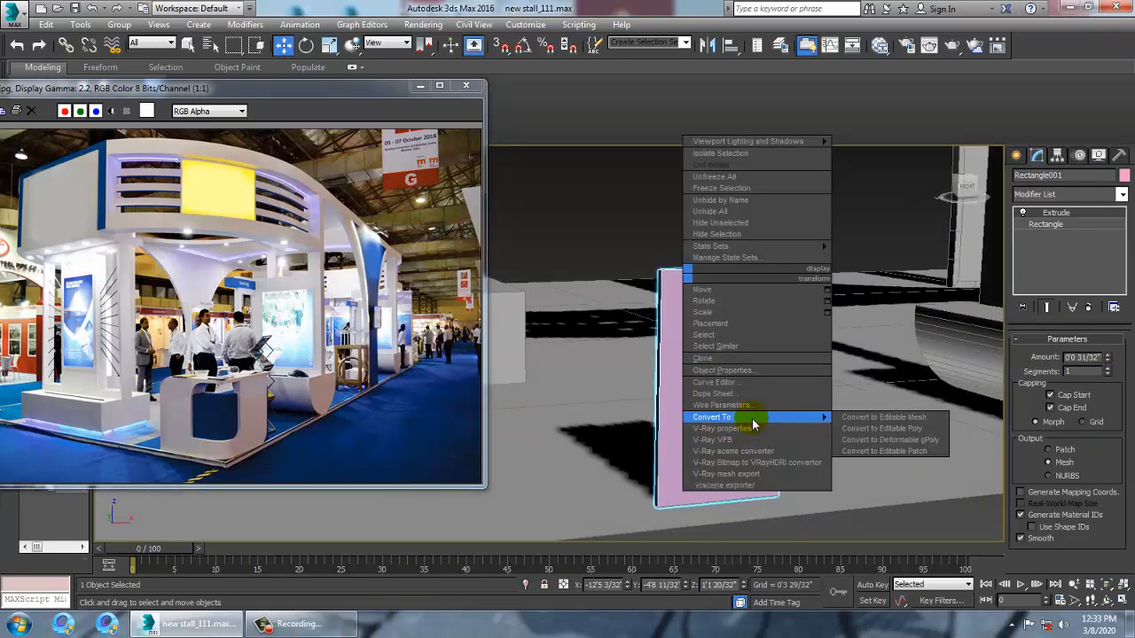
click(912, 429)
- Connect the panel's vertical edges in the Front view with 1 segment, pinch 0 and slide 56, adding an edge near its base
key(alt+w)
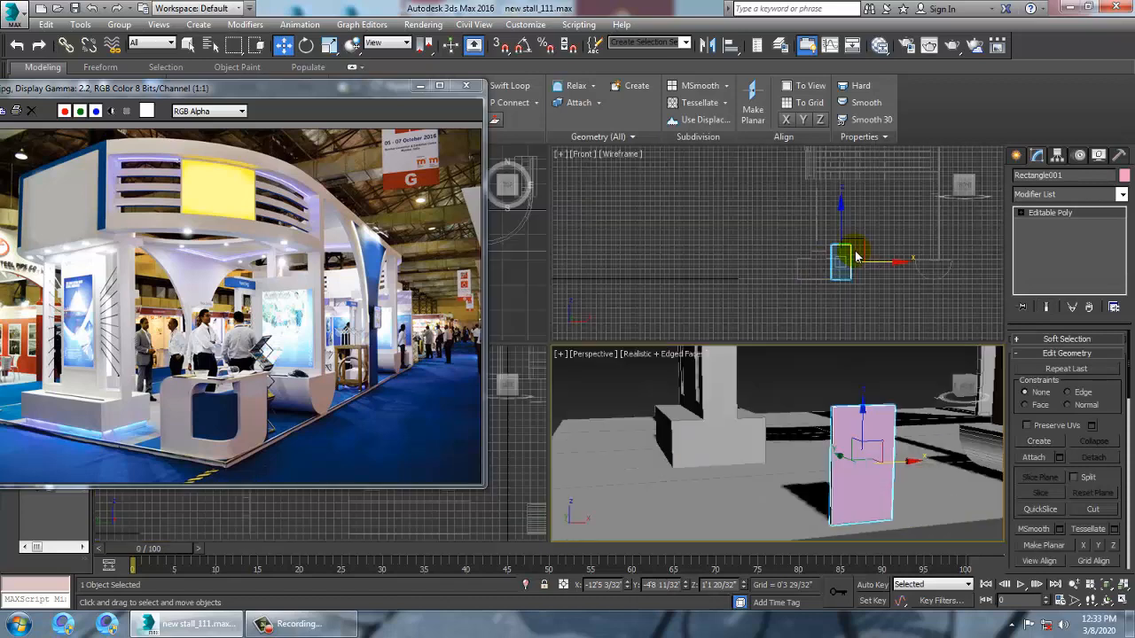
middle_drag(856, 256, 897, 217)
key(alt+w)
scroll(890, 231, up, 3)
middle_drag(859, 288, 842, 286)
scroll(760, 305, up, 3)
middle_drag(763, 302, 758, 302)
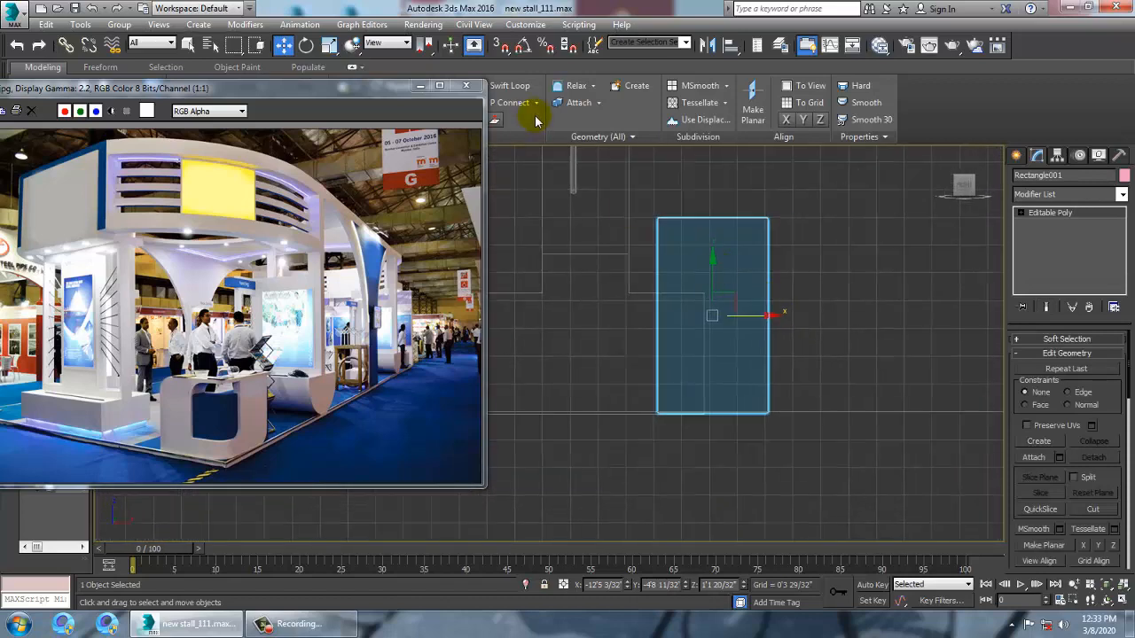
click(529, 90)
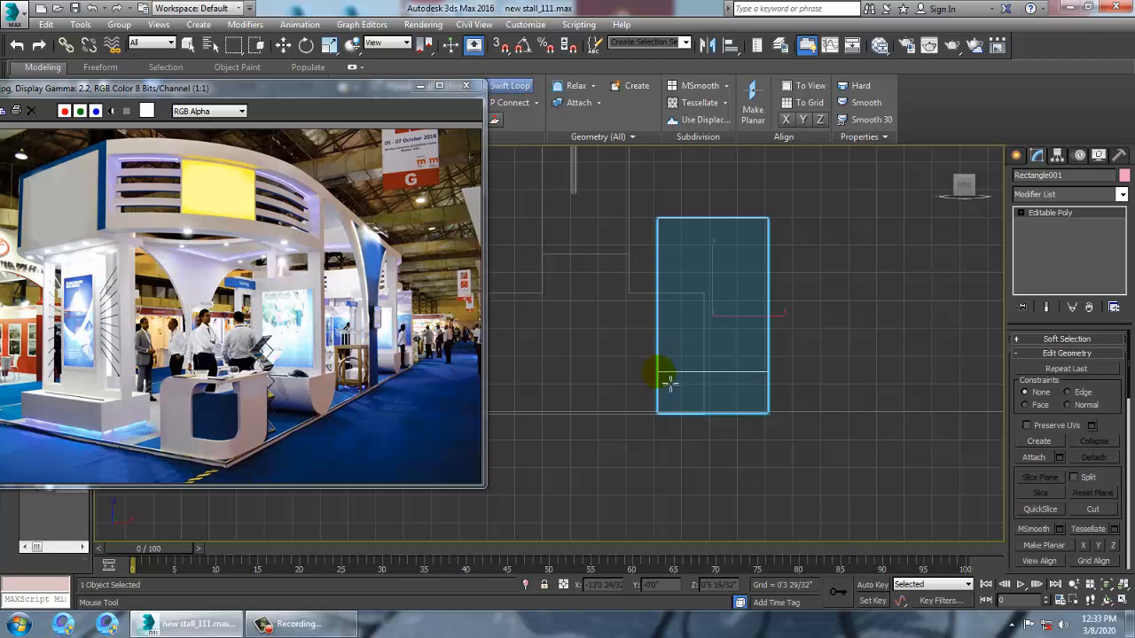
right_click(670, 381)
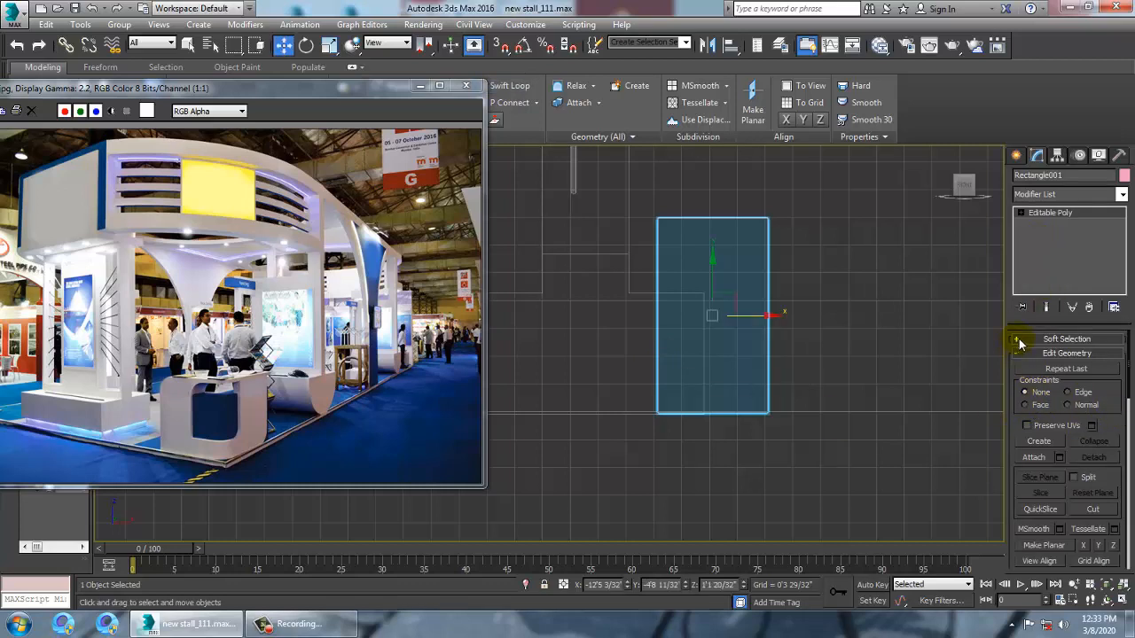
click(1020, 212)
click(1043, 235)
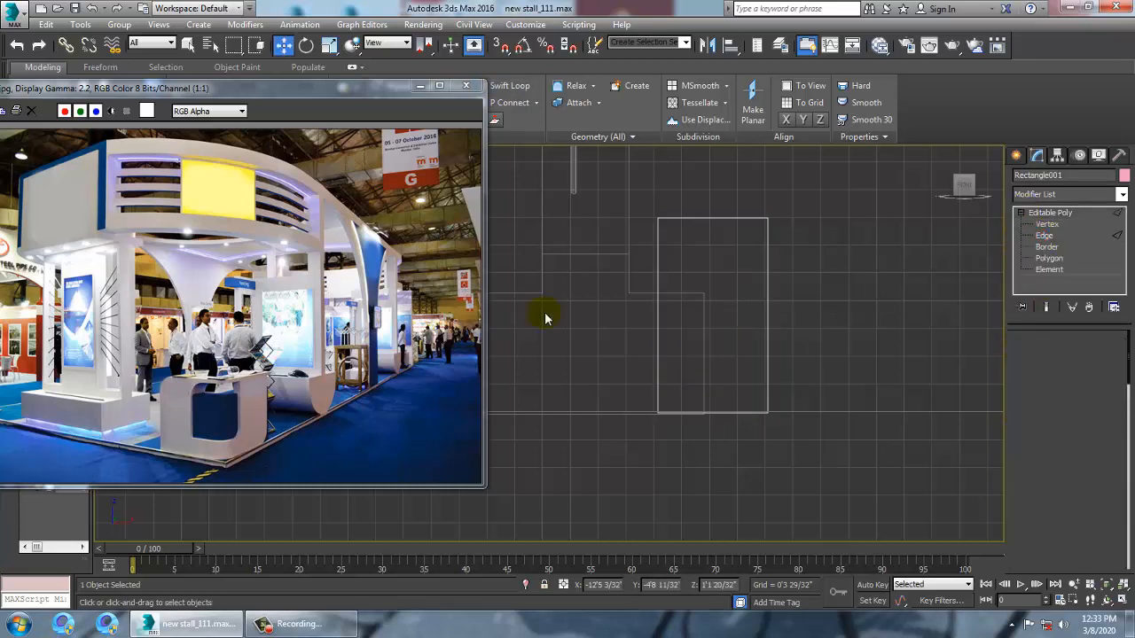
click(1114, 434)
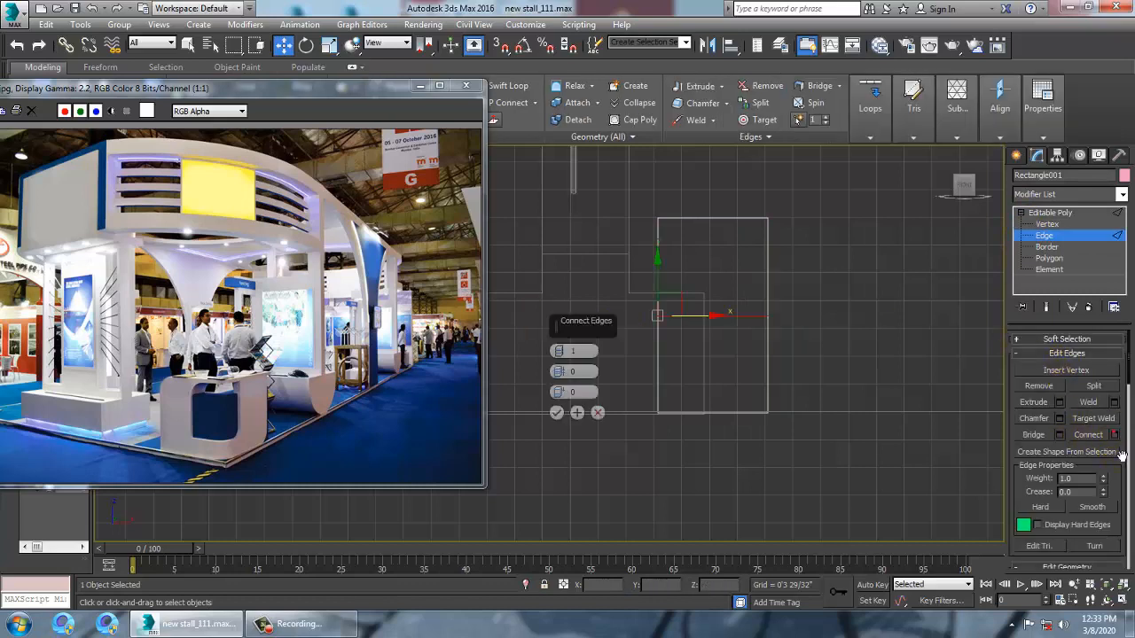
drag(561, 374, 583, 144)
right_click(560, 374)
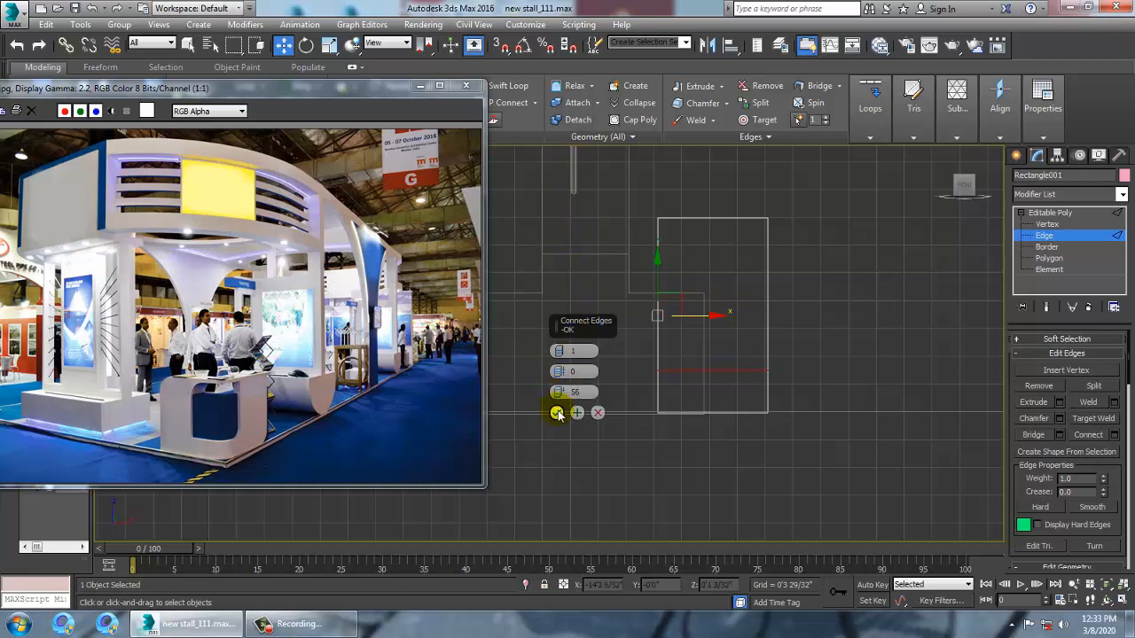
click(557, 412)
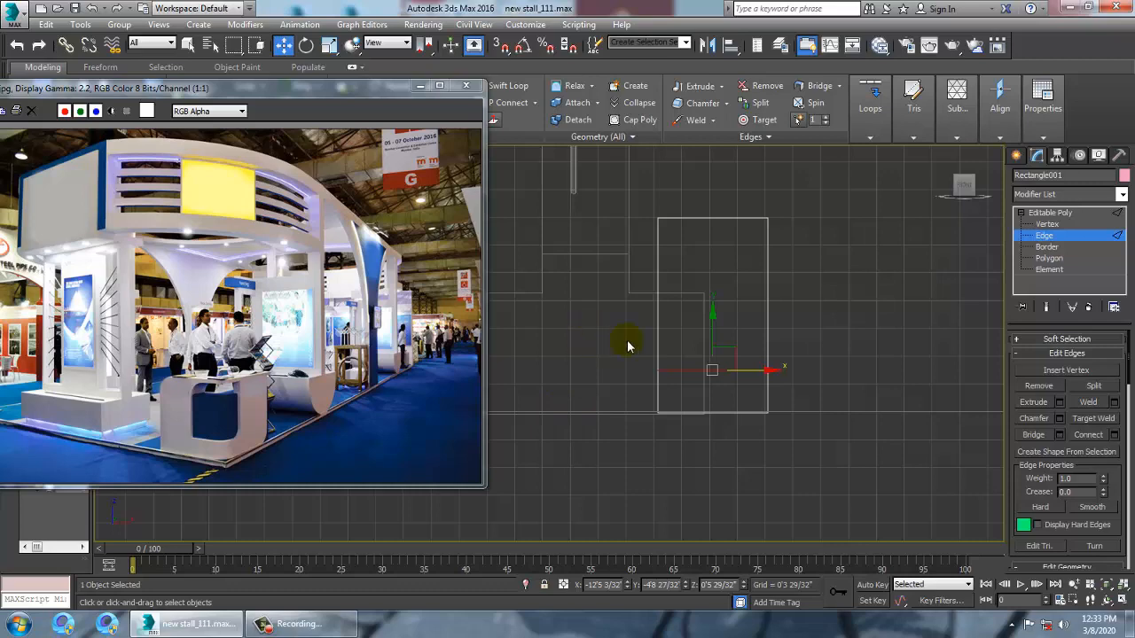
- Clone the upright panel and place the copy parallel behind the original on the stall floor
click(1049, 258)
key(alt+w)
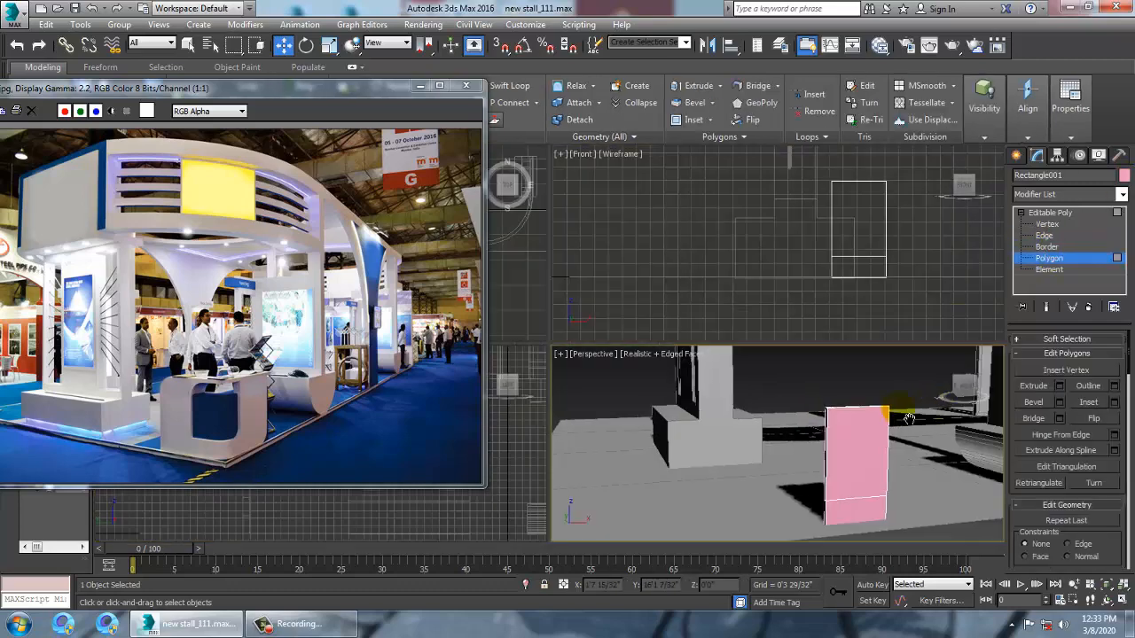
key(alt+w)
alt+middle_drag(908, 419, 812, 348)
click(1068, 212)
middle_drag(687, 270, 843, 317)
mouse_move(906, 354)
shift+mouse_down()
mouse_move(778, 276)
mouse_move(734, 264)
mouse_move(740, 277)
shift+mouse_up()
click(567, 372)
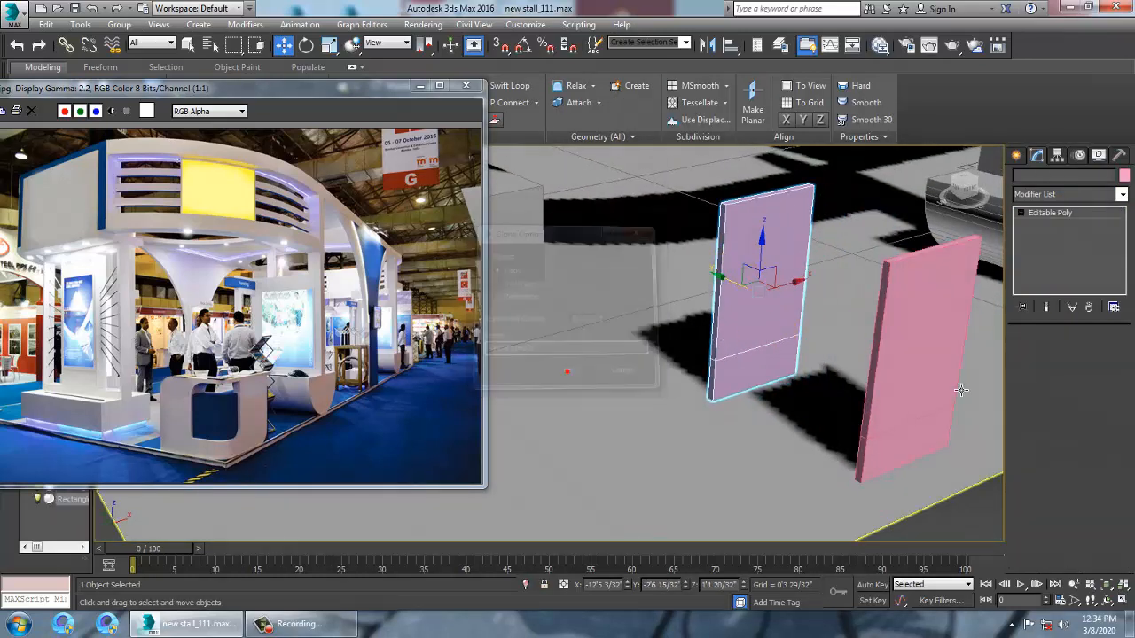
- Extrude the lower polygon on the front panel's narrow side by 0'7 8/32" to form a foot
click(1049, 258)
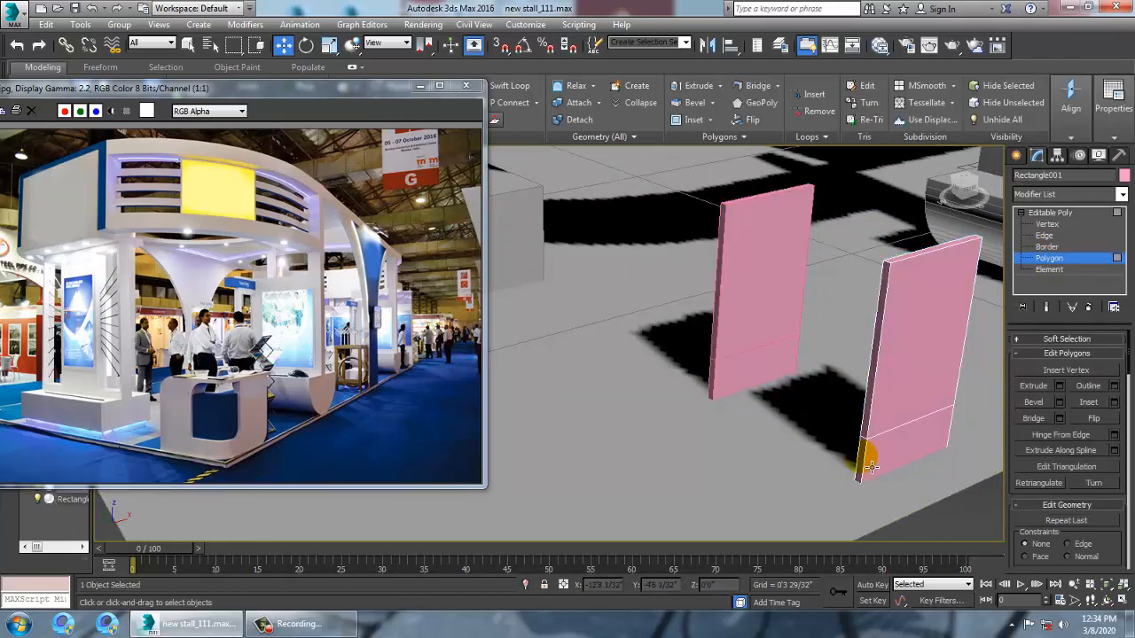
alt+middle_drag(899, 400, 861, 333)
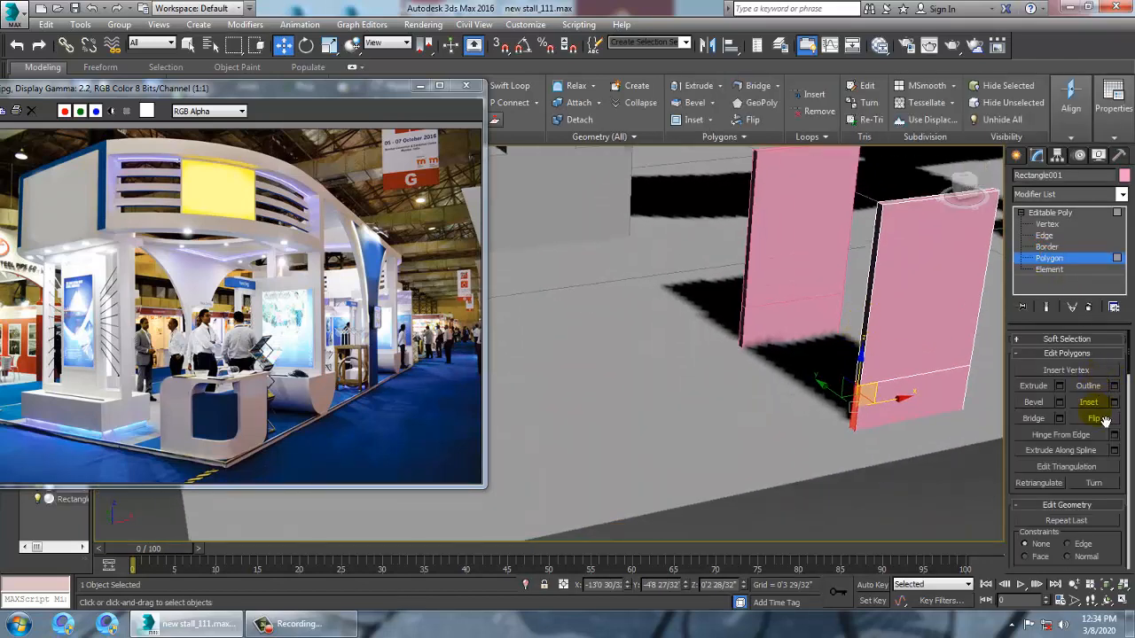
click(1059, 386)
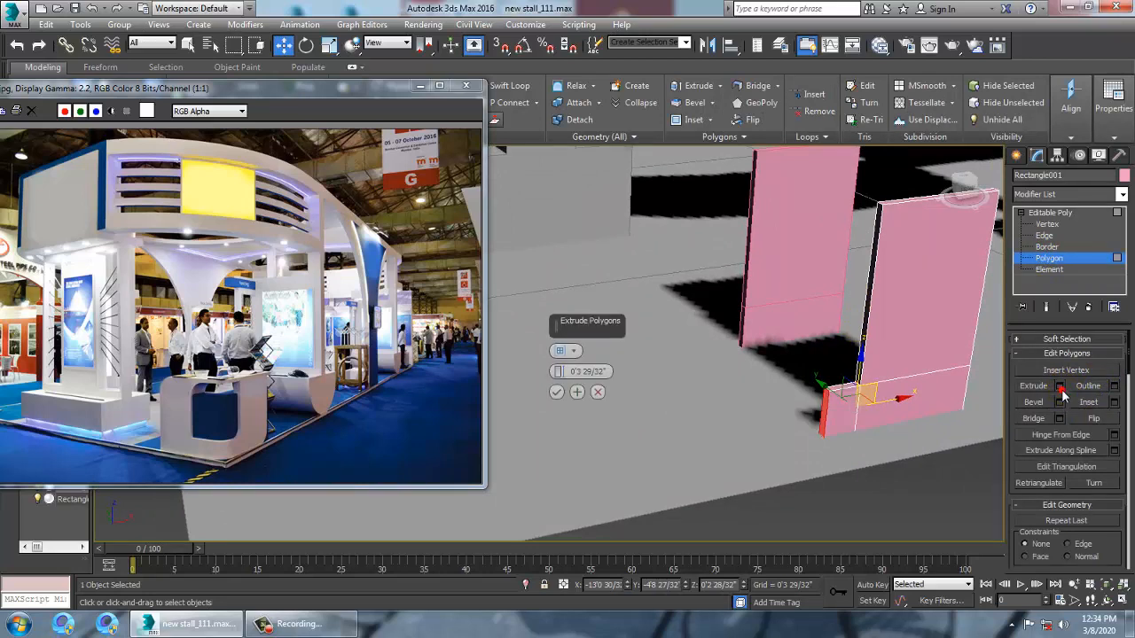
drag(560, 372, 557, 326)
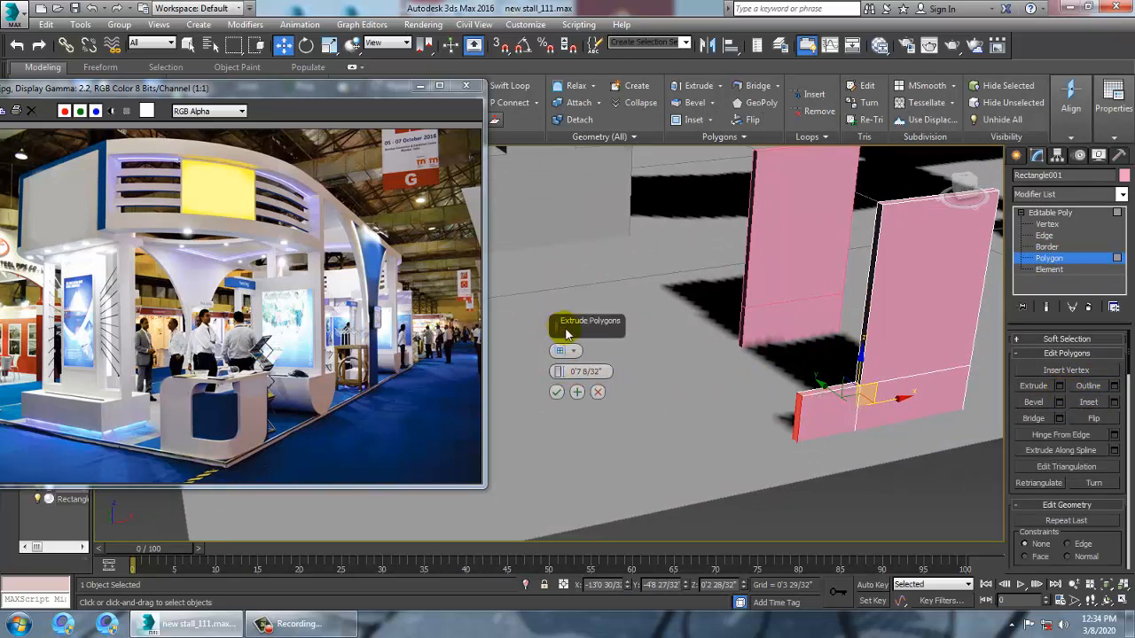
click(555, 392)
scroll(554, 390, down, 5)
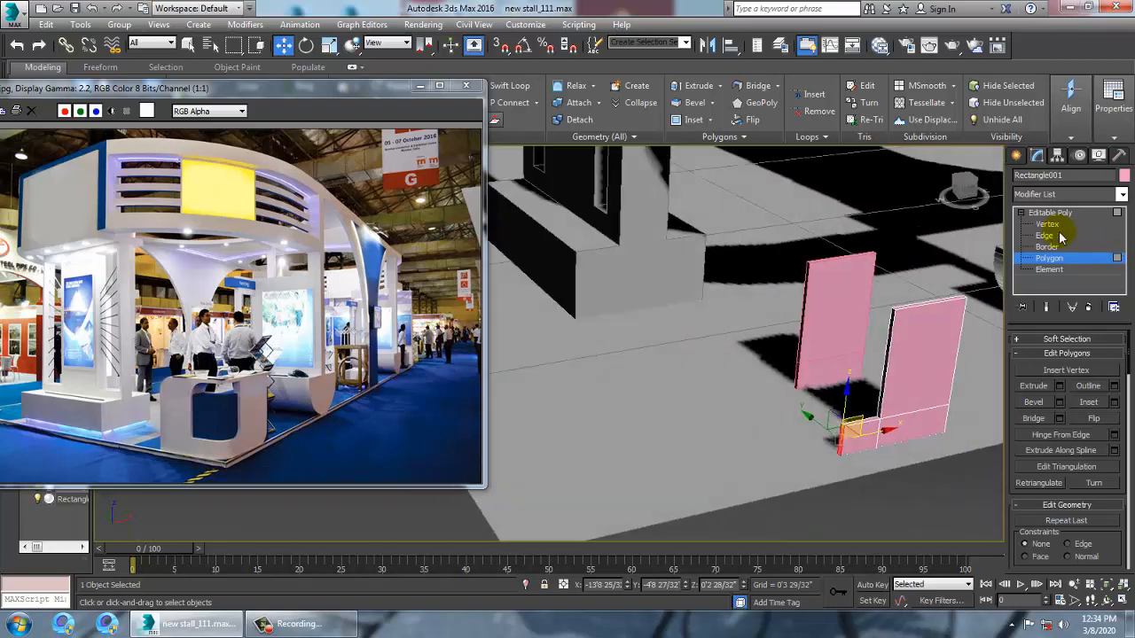
click(1063, 214)
- Lengthen the front panel's foot slightly by moving its end vertices outward in the Top view
alt+middle_drag(889, 324, 815, 307)
key(alt+w)
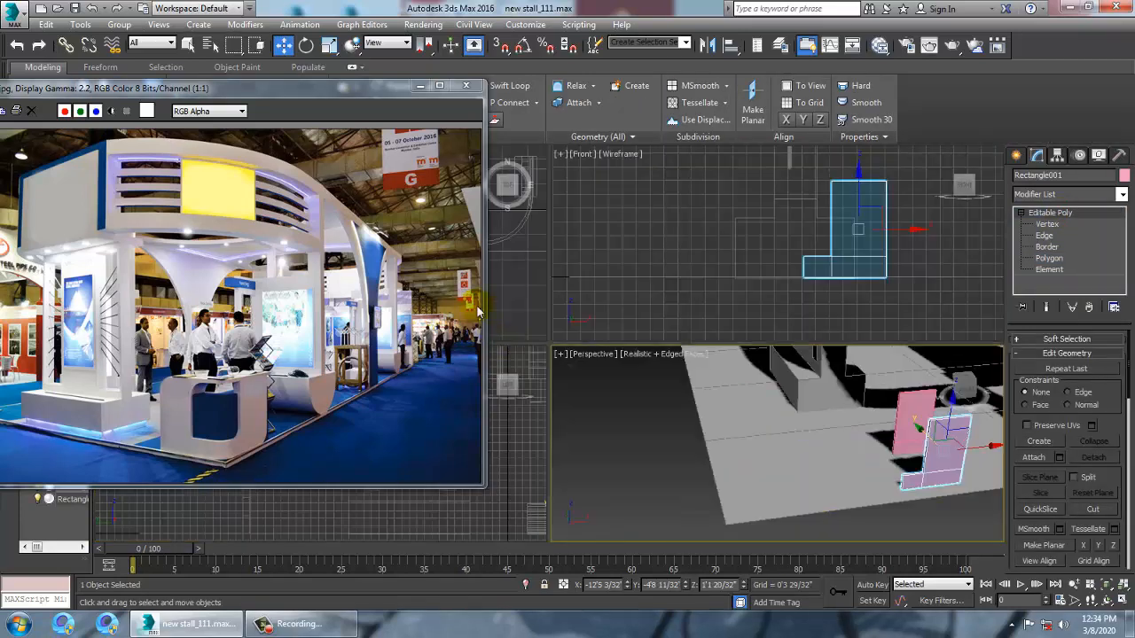
middle_drag(516, 284, 527, 282)
key(alt+w)
scroll(798, 283, down, 3)
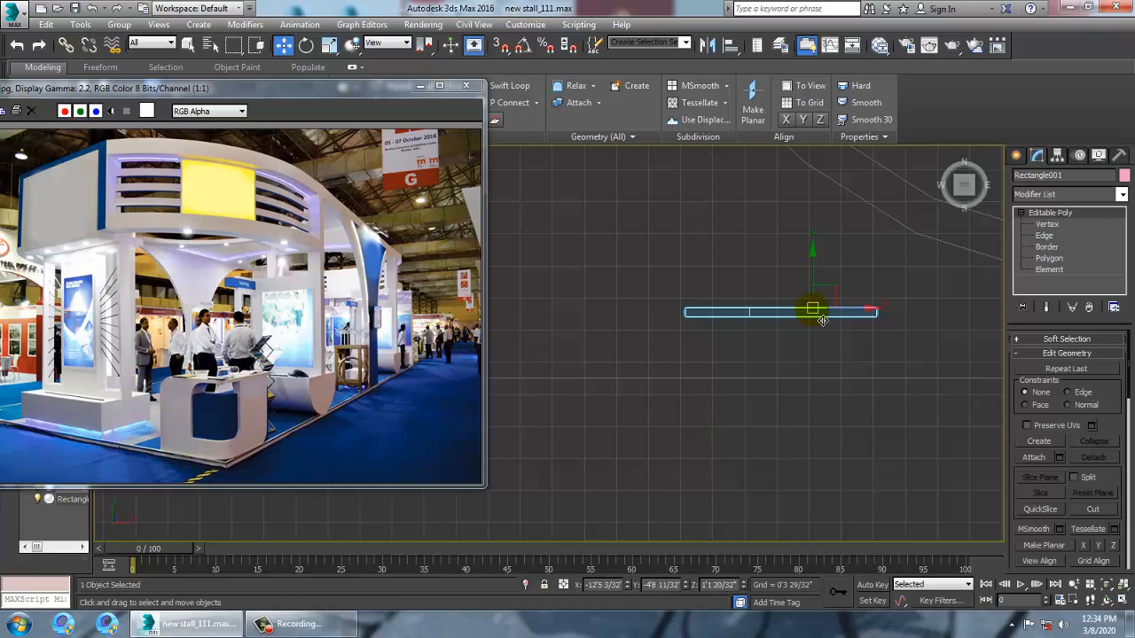
key(1)
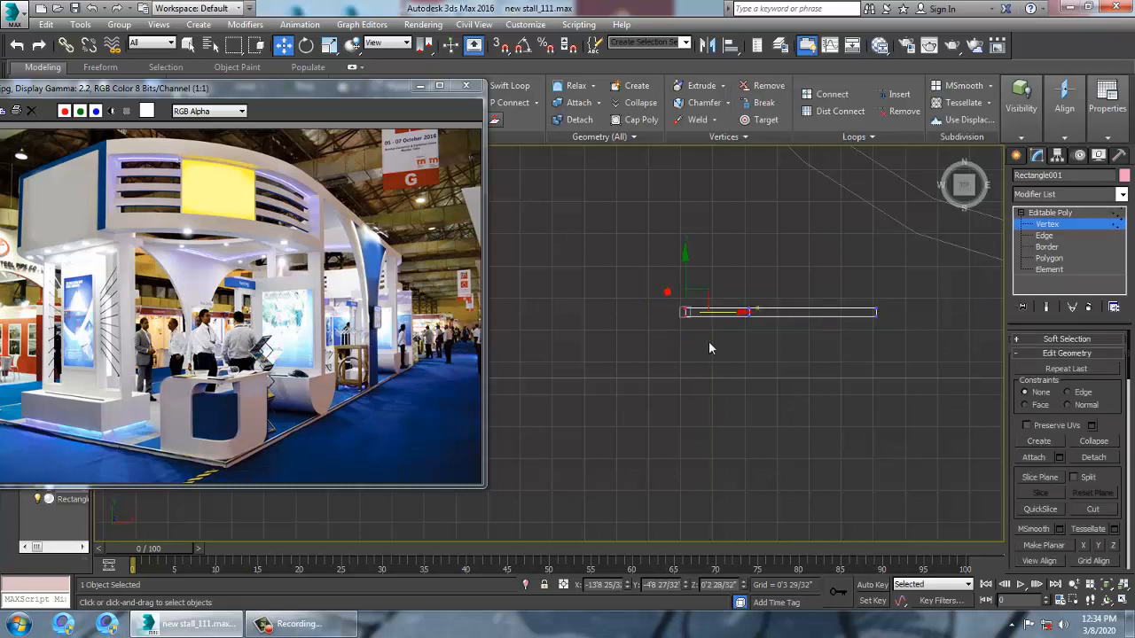
drag(745, 325, 728, 317)
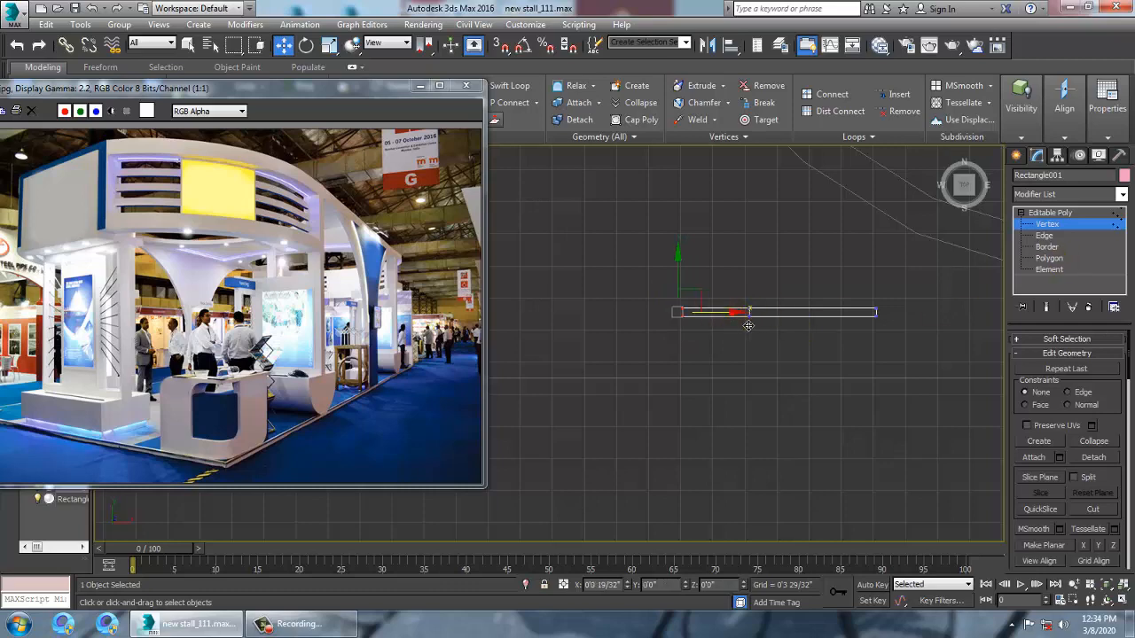
click(1100, 214)
- Rotate the copied rear panel 90 degrees in the Top view with angle snap so it stands perpendicular to the front panel
middle_drag(872, 315, 770, 370)
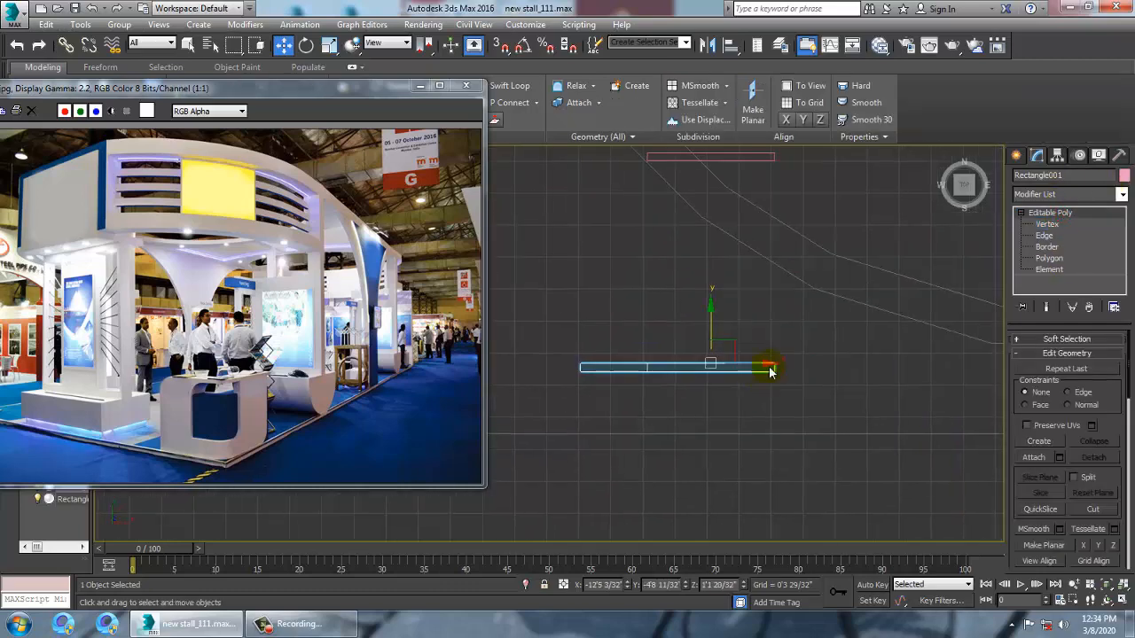
scroll(779, 381, down, 5)
click(780, 312)
scroll(781, 313, up, 4)
middle_drag(788, 318, 808, 315)
key(e)
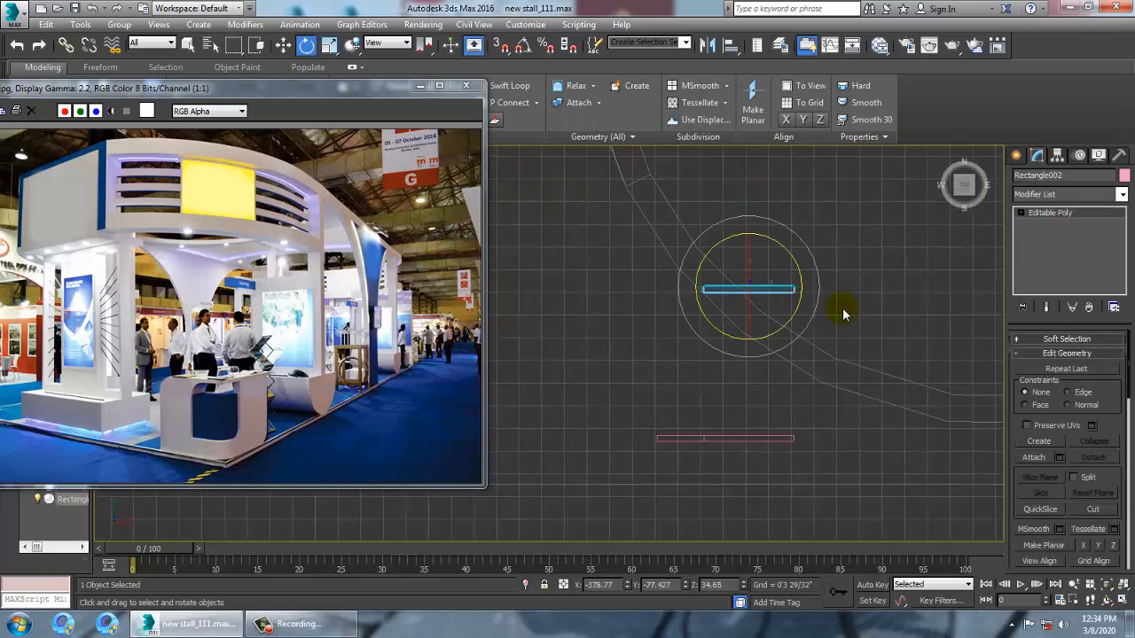
click(523, 44)
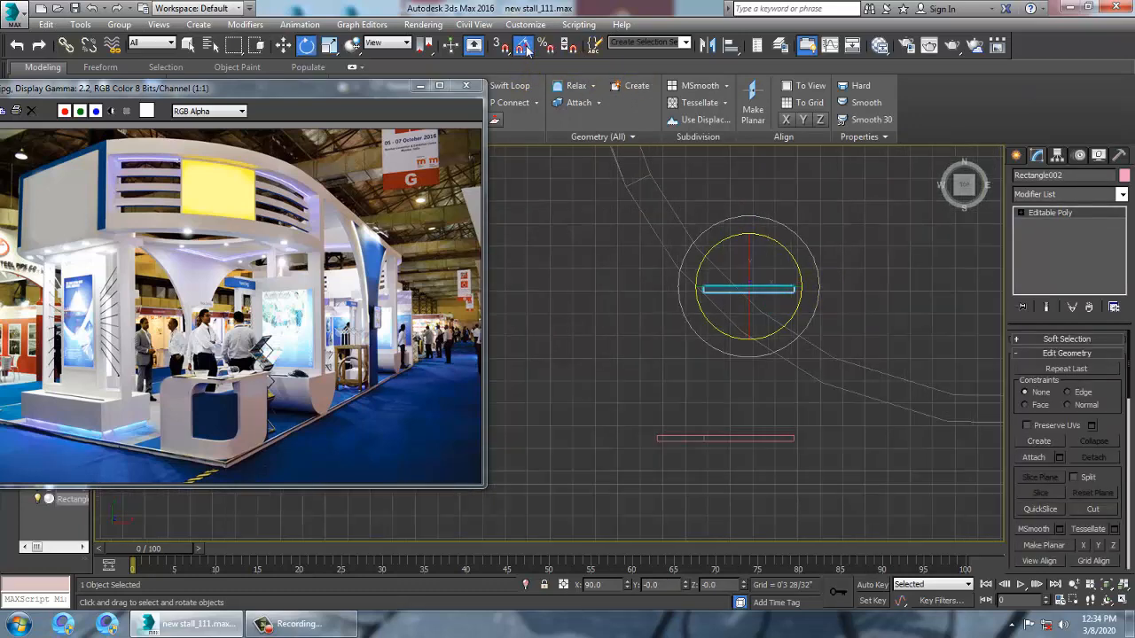
right_click(523, 45)
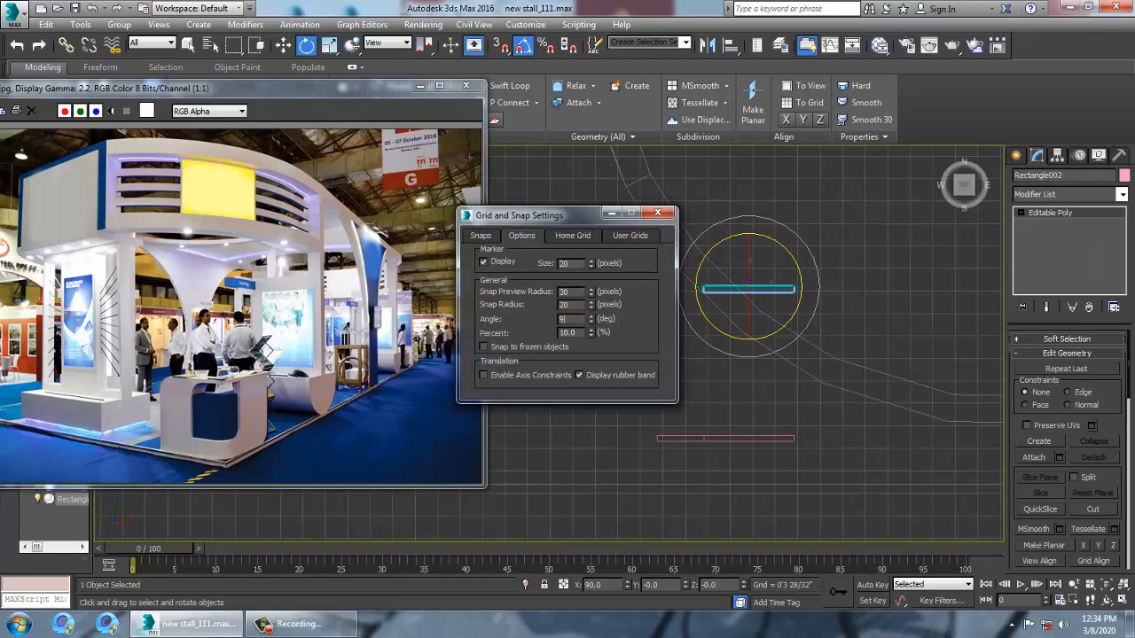
click(657, 213)
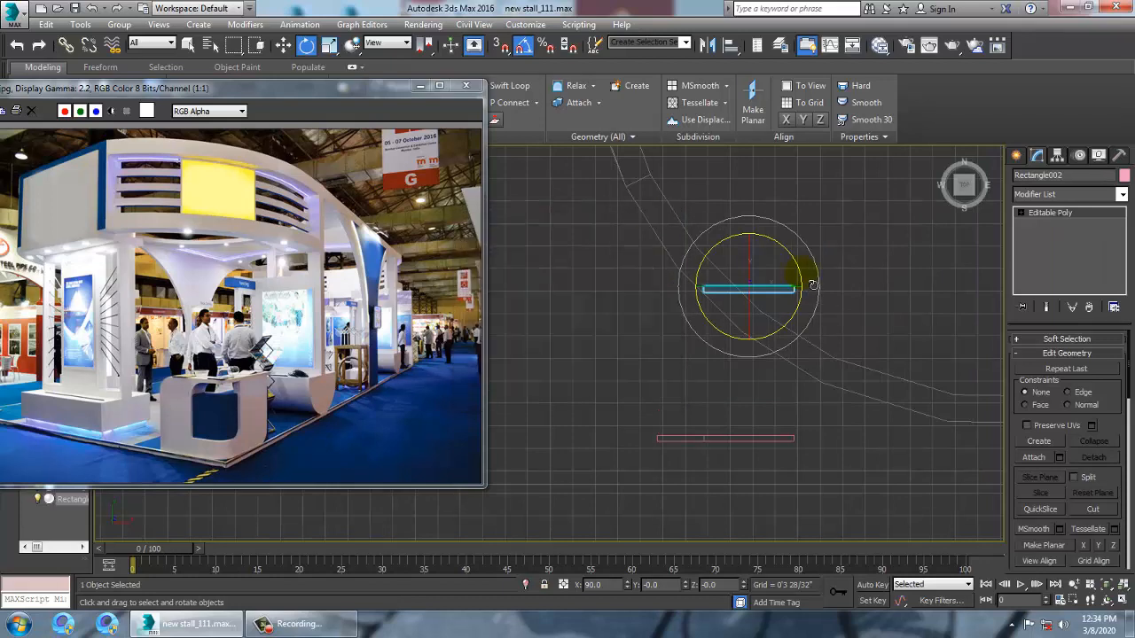
drag(824, 265, 813, 250)
key(w)
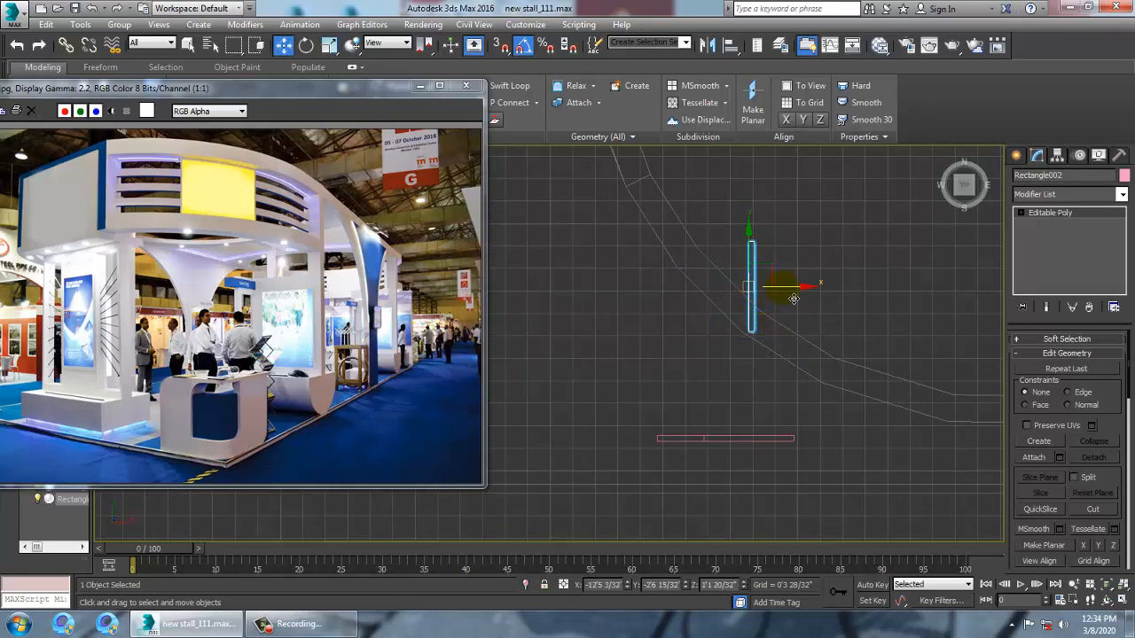
- Move the rotated panel across to the foot side of the front panel and bring it closer to that panel
drag(791, 297, 695, 294)
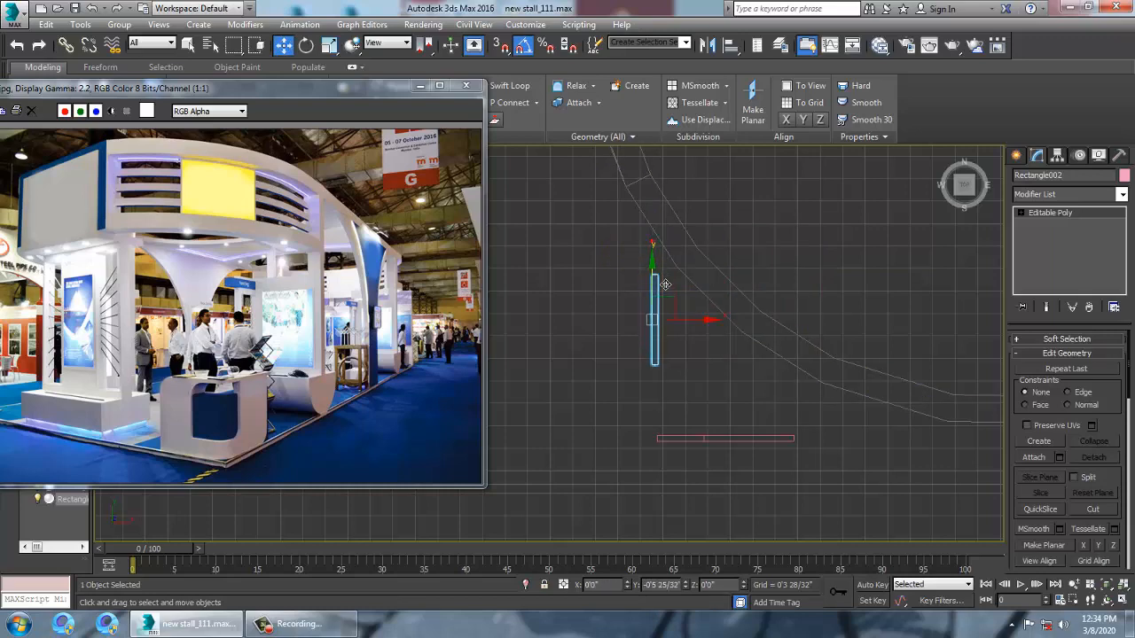
key(alt+w)
key(alt+w)
alt+middle_drag(891, 430, 849, 404)
scroll(805, 421, up, 4)
alt+middle_drag(820, 454, 712, 291)
key(alt+w)
right_click(526, 278)
key(alt+w)
scroll(628, 284, up, 3)
scroll(700, 305, up, 3)
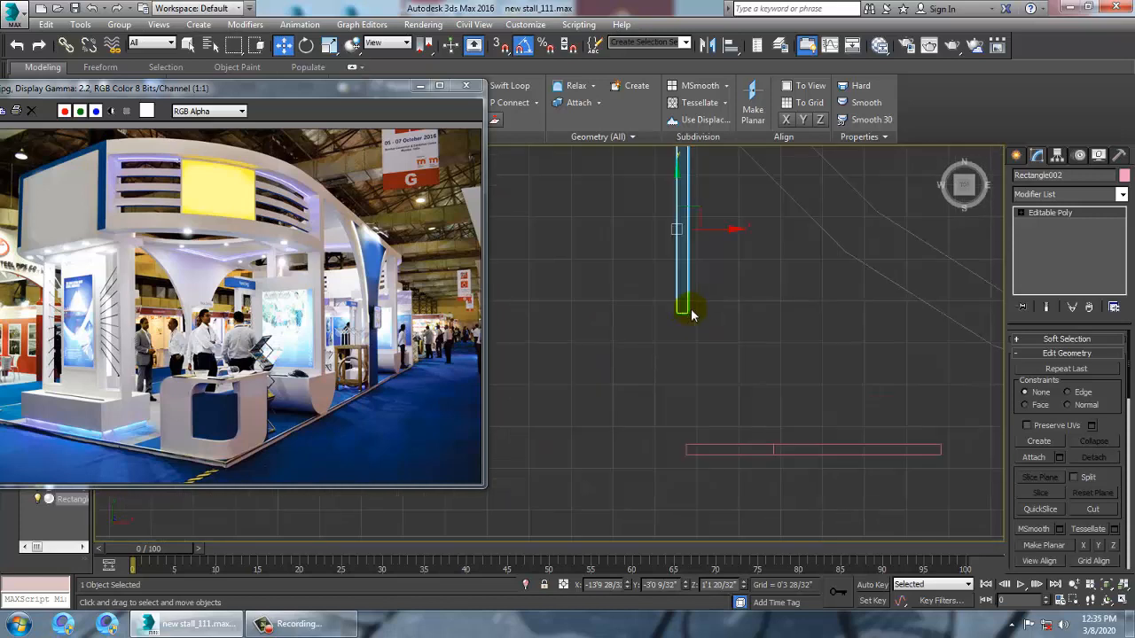
- Extend the front panel's foot past the rotated panel by moving its end vertices further outward
click(716, 448)
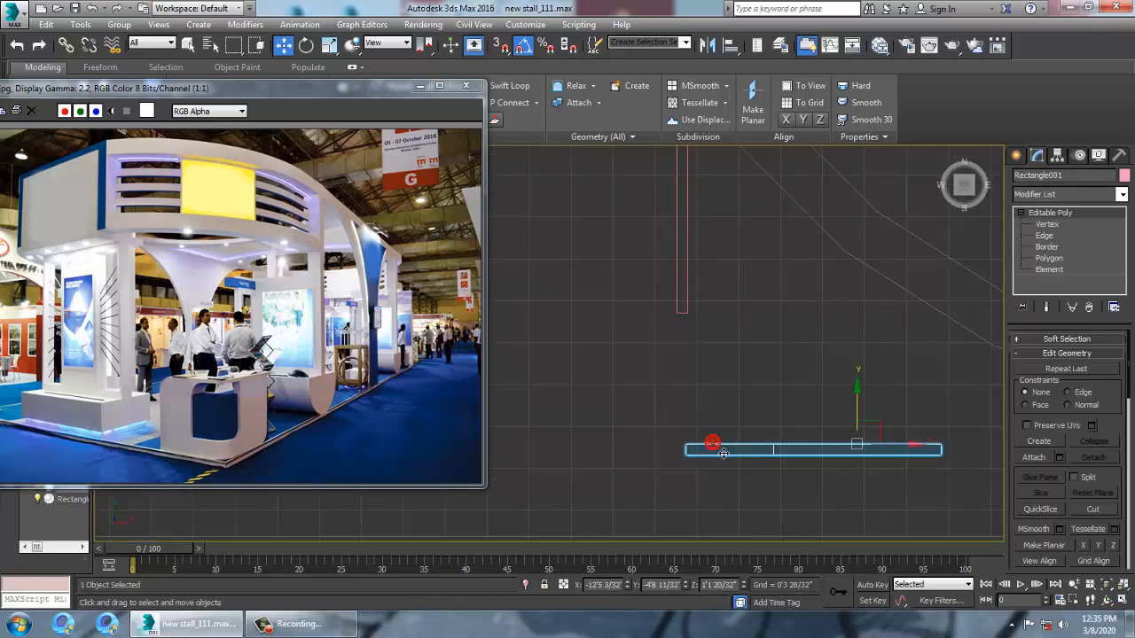
key(1)
drag(736, 459, 720, 459)
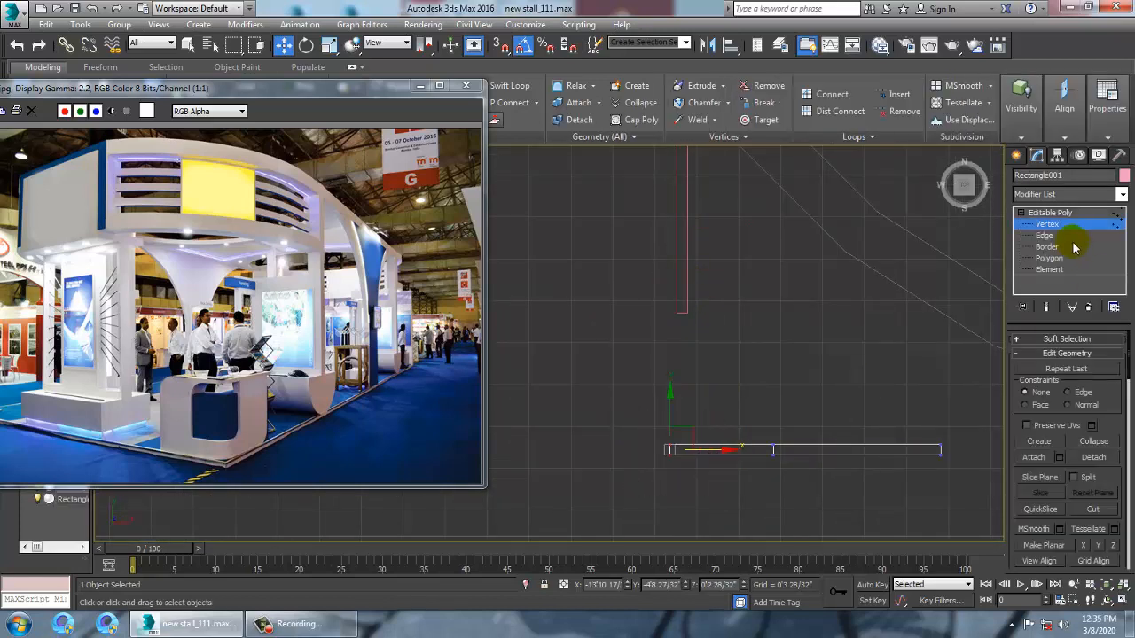
click(1050, 227)
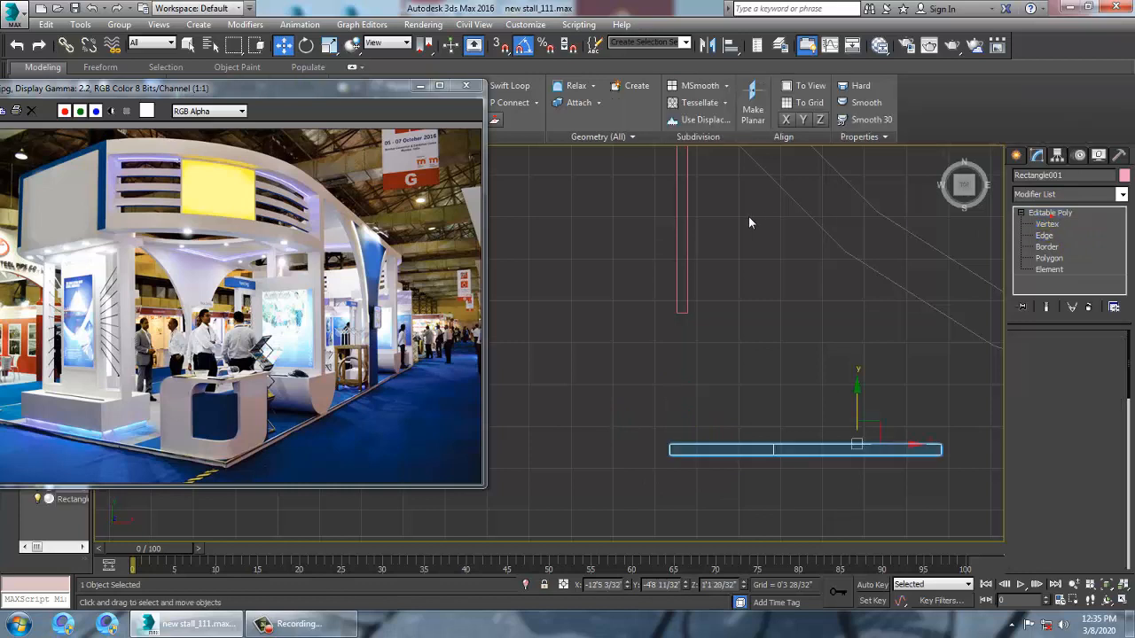
- Move the rotated panel onto the front panel's foot and align its outer face with the foot's end
click(680, 234)
drag(694, 303, 699, 342)
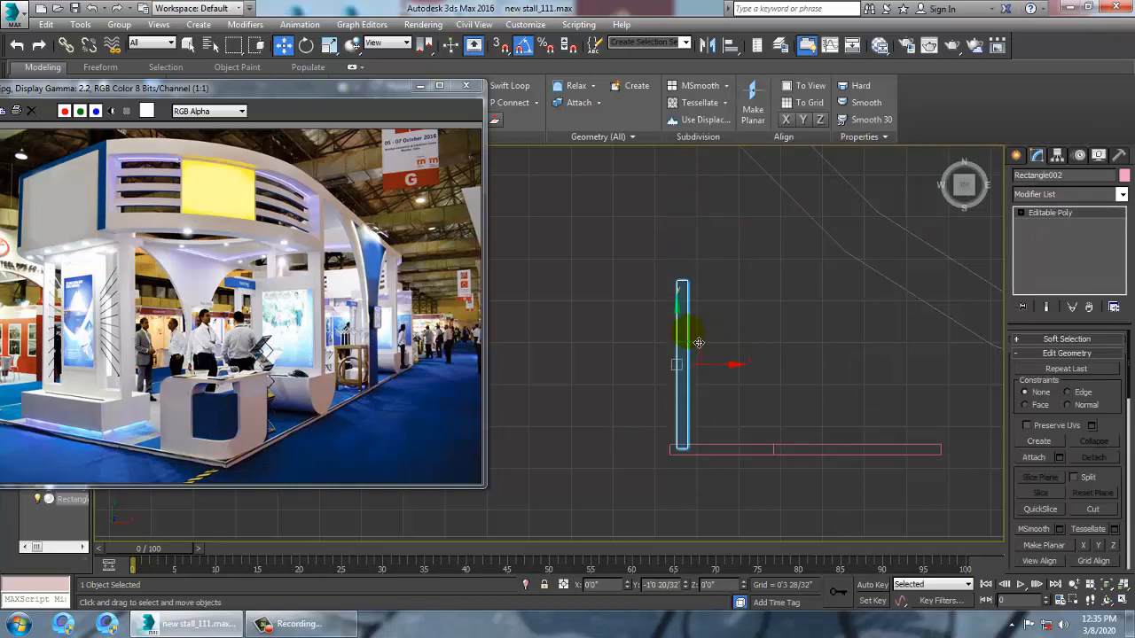
middle_drag(726, 367, 794, 290)
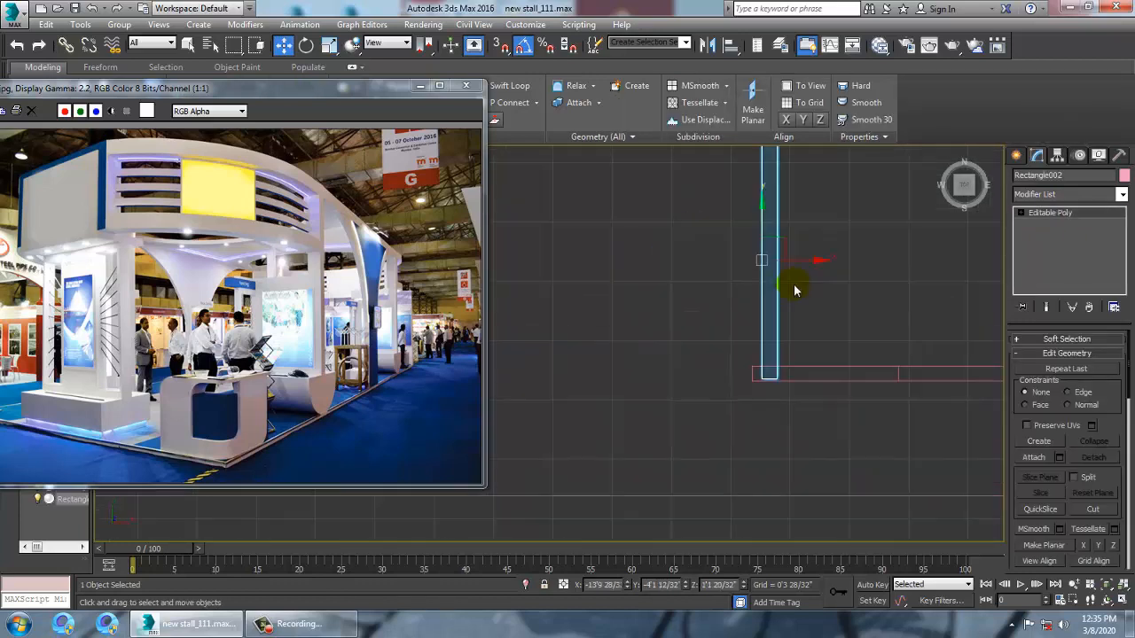
drag(812, 274, 805, 276)
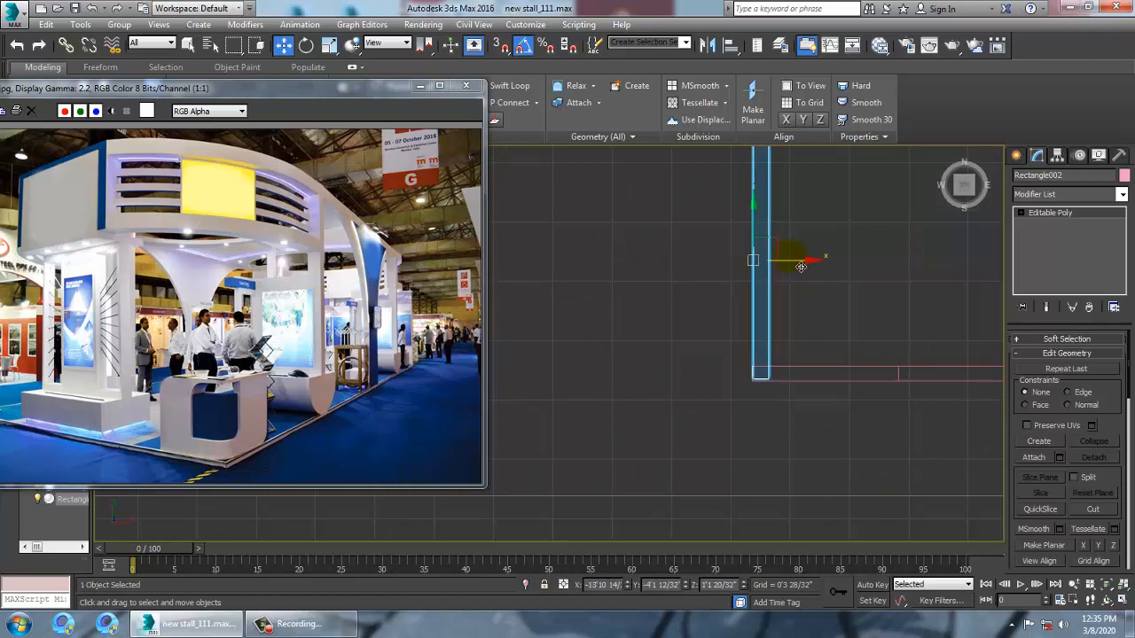
- Move the rotated side panel back about 1' to leave a gap behind the front panel's foot
drag(763, 234, 767, 127)
middle_drag(832, 288, 820, 413)
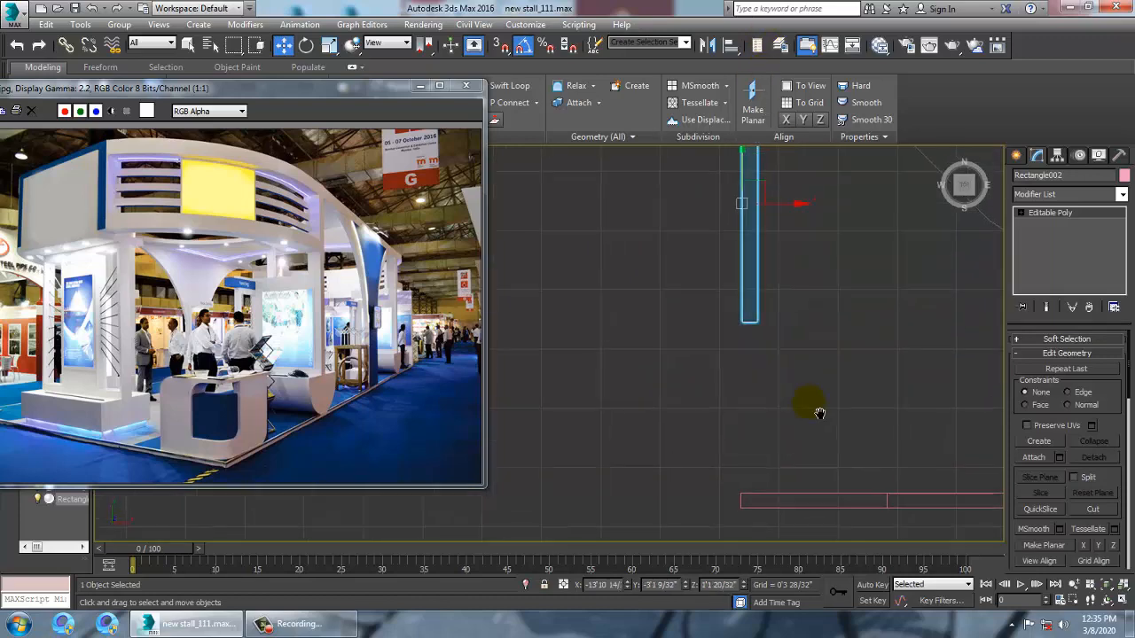
scroll(802, 365, down, 2)
key(alt+w)
right_click(816, 425)
key(alt+w)
alt+middle_drag(743, 420, 809, 408)
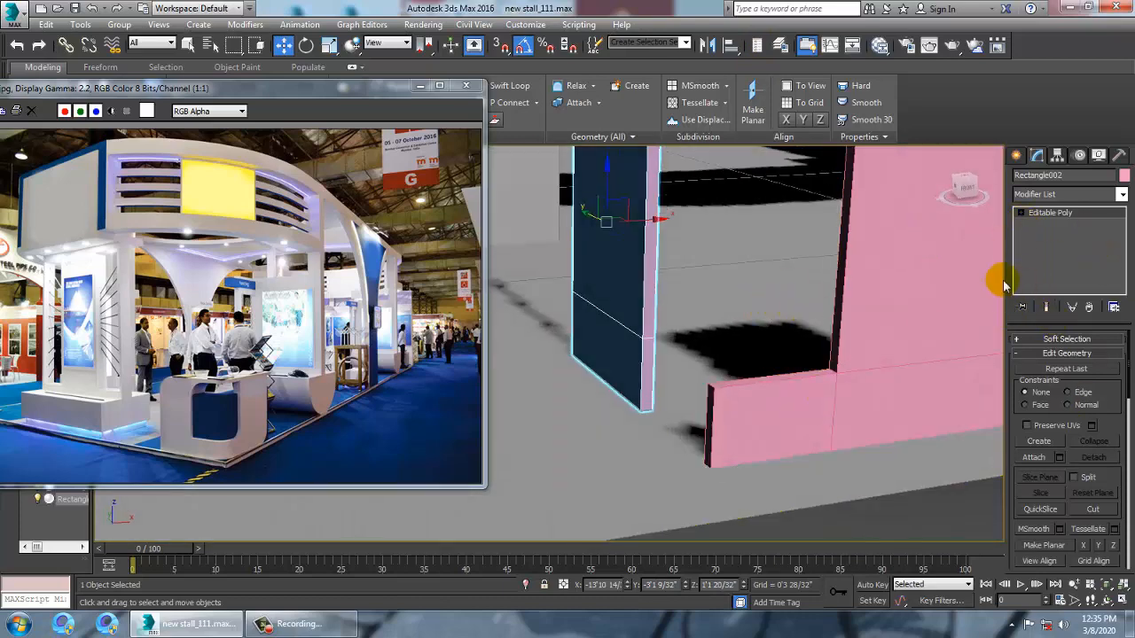
alt+middle_drag(847, 327, 882, 285)
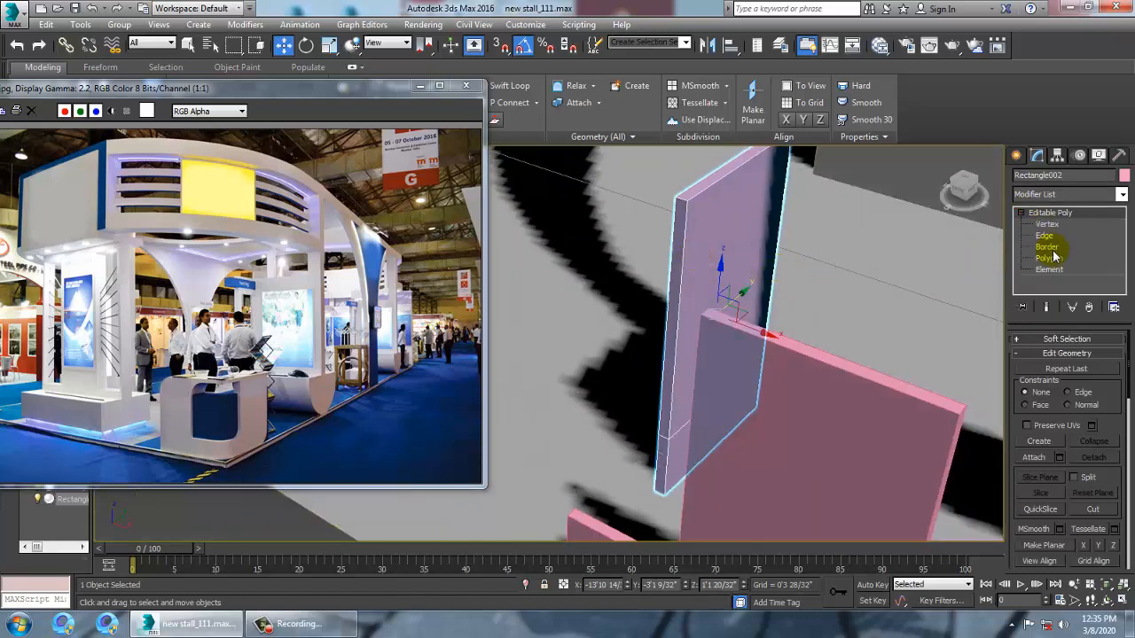
- Thicken the side panel by extruding its large inner polygon toward the front panel's side
click(1054, 256)
click(714, 232)
alt+middle_drag(761, 268, 1095, 380)
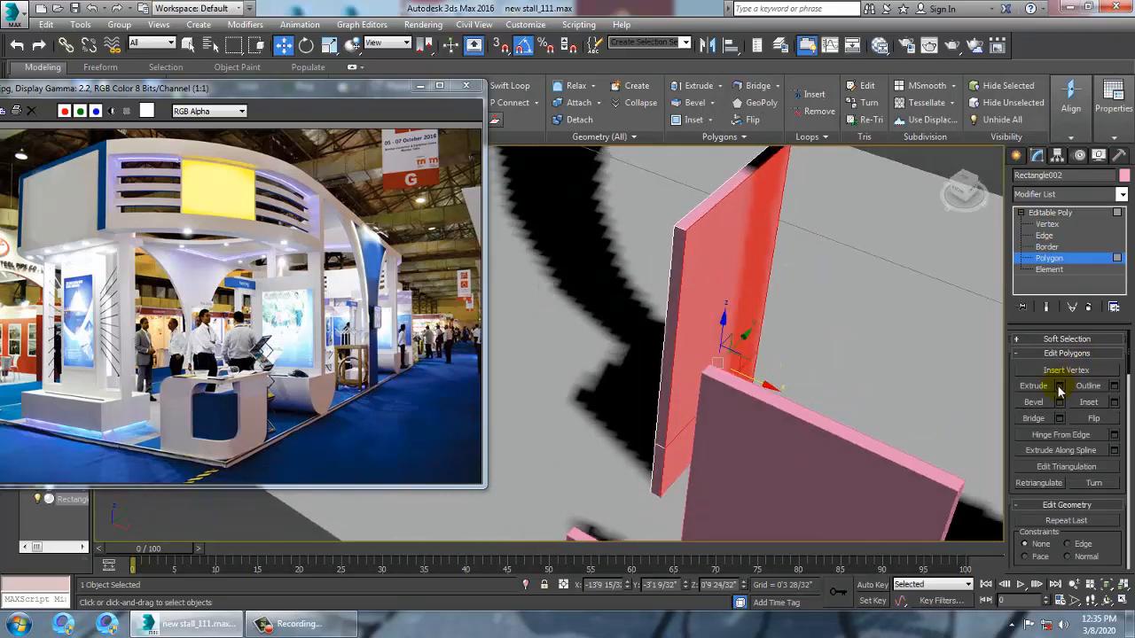
click(1059, 387)
click(555, 396)
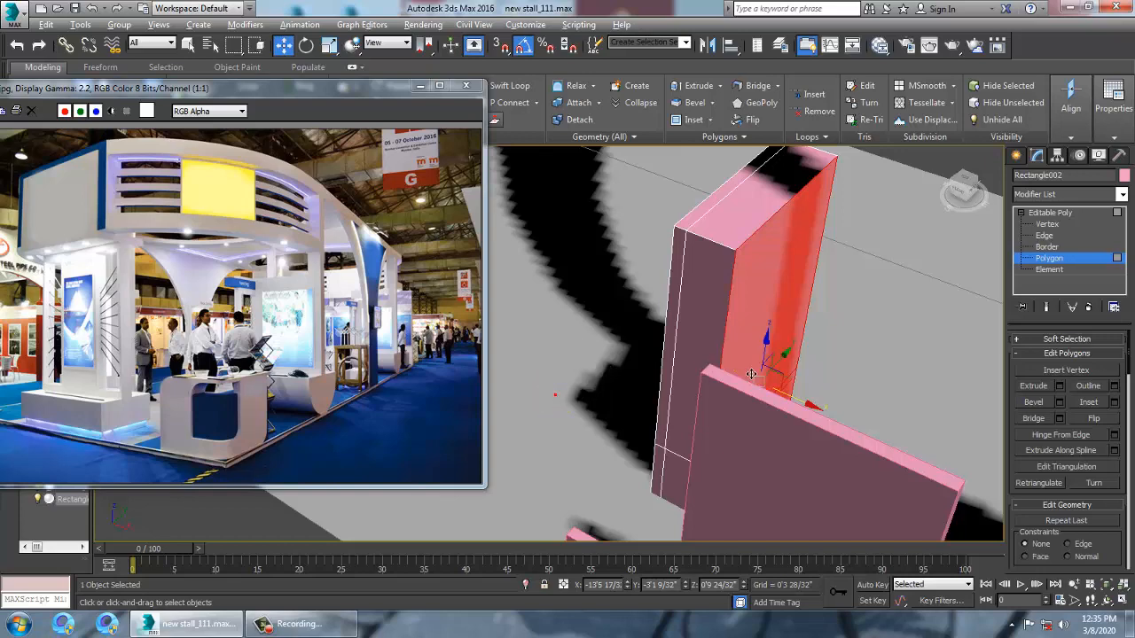
alt+middle_drag(780, 293, 878, 284)
click(1033, 215)
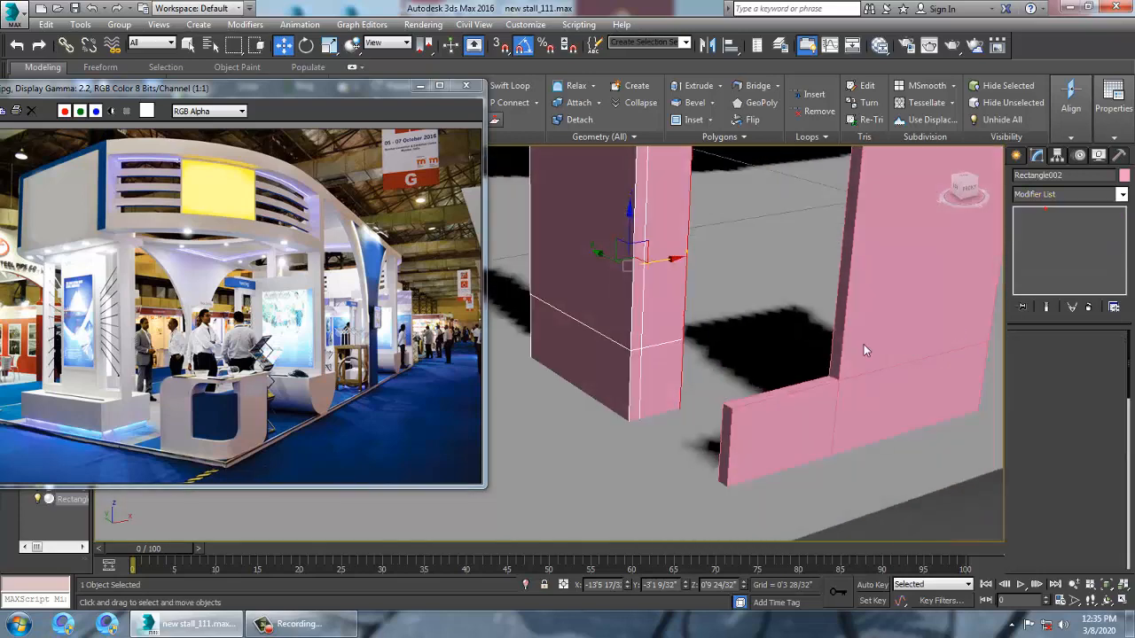
- Insert an edge loop close to the outer end of the front panel's foot with SwiftLoop
click(771, 441)
alt+middle_drag(770, 439, 1031, 373)
click(1045, 236)
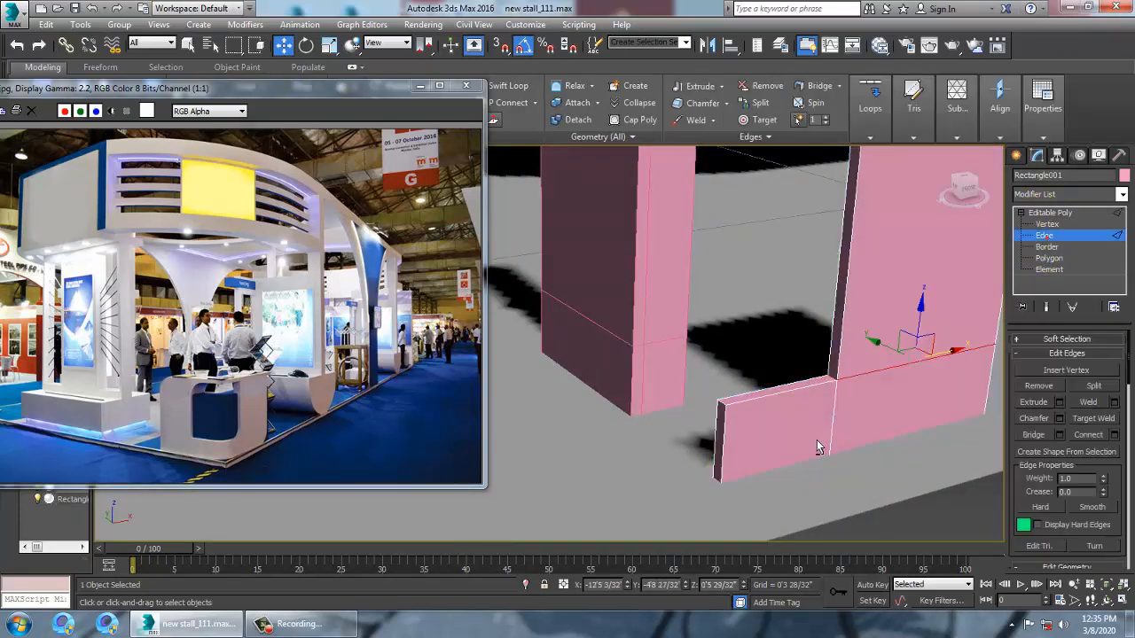
alt+middle_drag(816, 435, 734, 399)
click(521, 86)
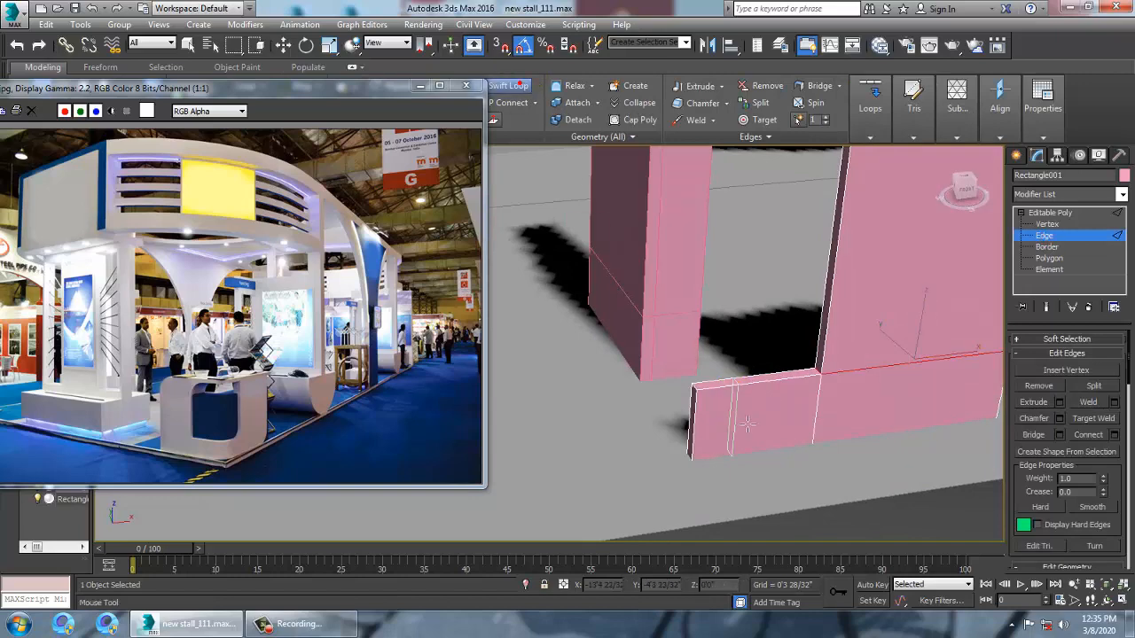
click(717, 402)
right_click(749, 403)
alt+middle_drag(754, 403, 820, 397)
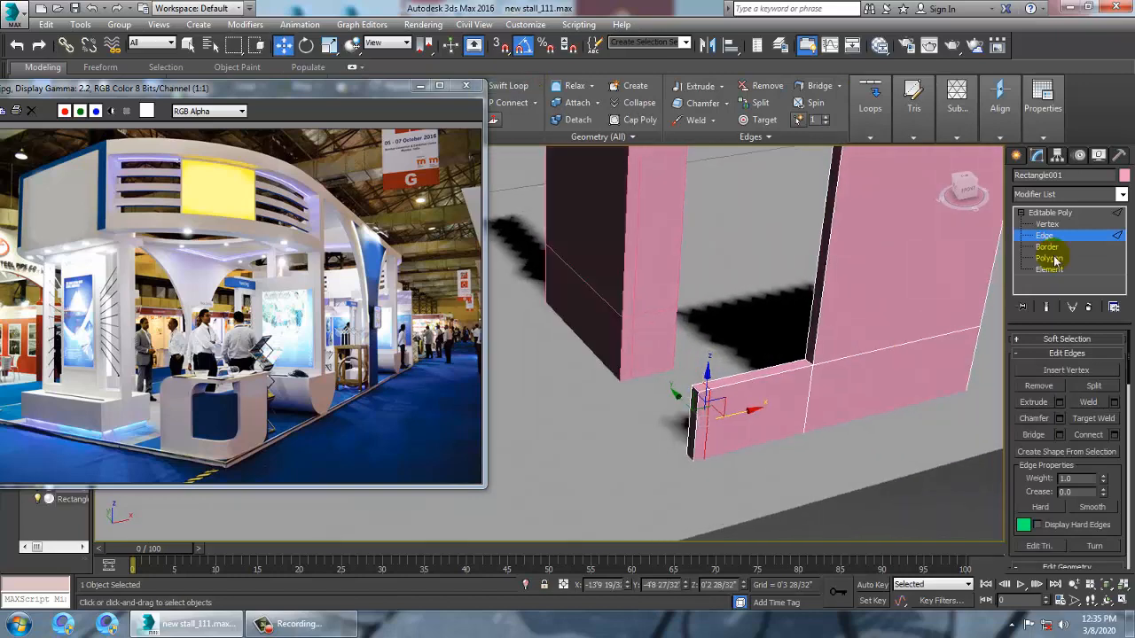
click(1021, 235)
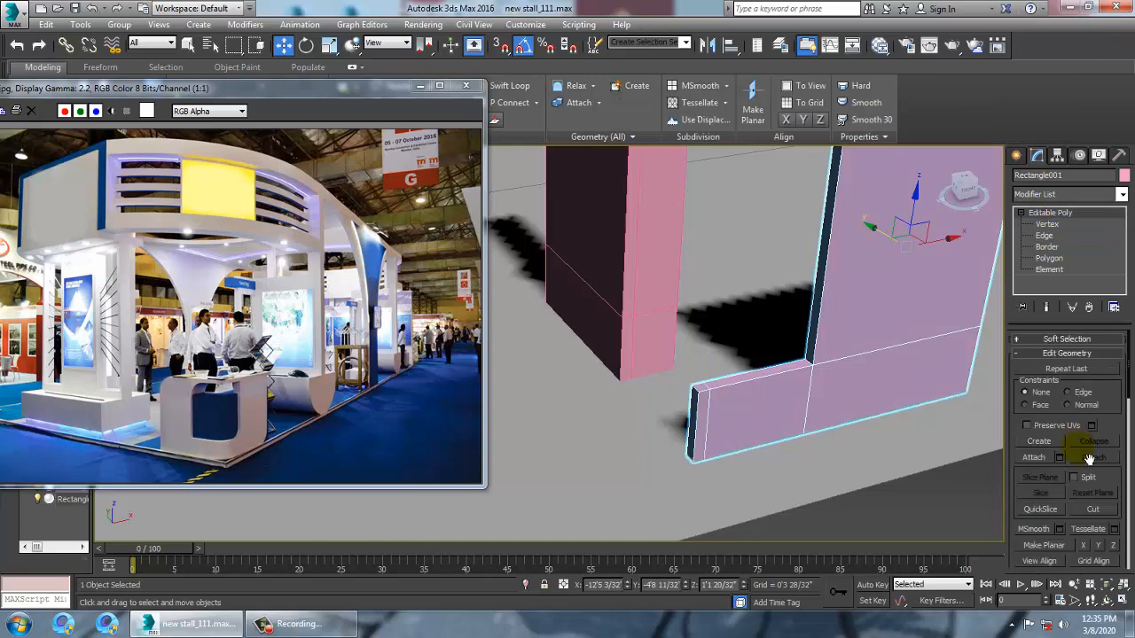
- Attach the side panel to the front panel and bridge its narrow lower corner polygon with the end polygon of the foot
click(1034, 457)
click(664, 274)
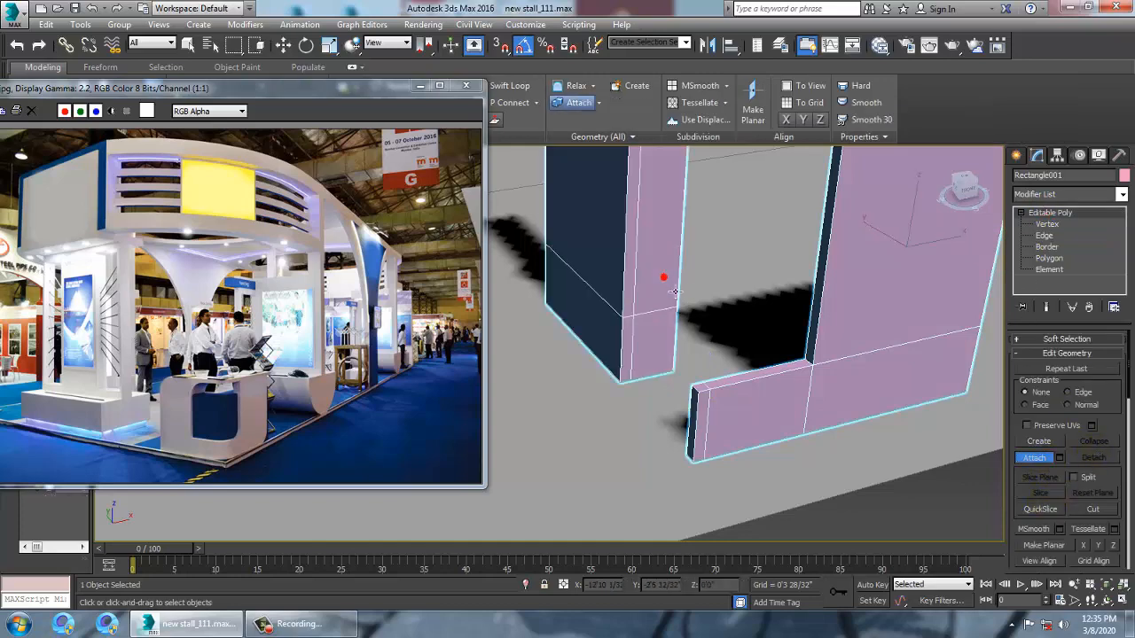
click(1048, 258)
click(638, 334)
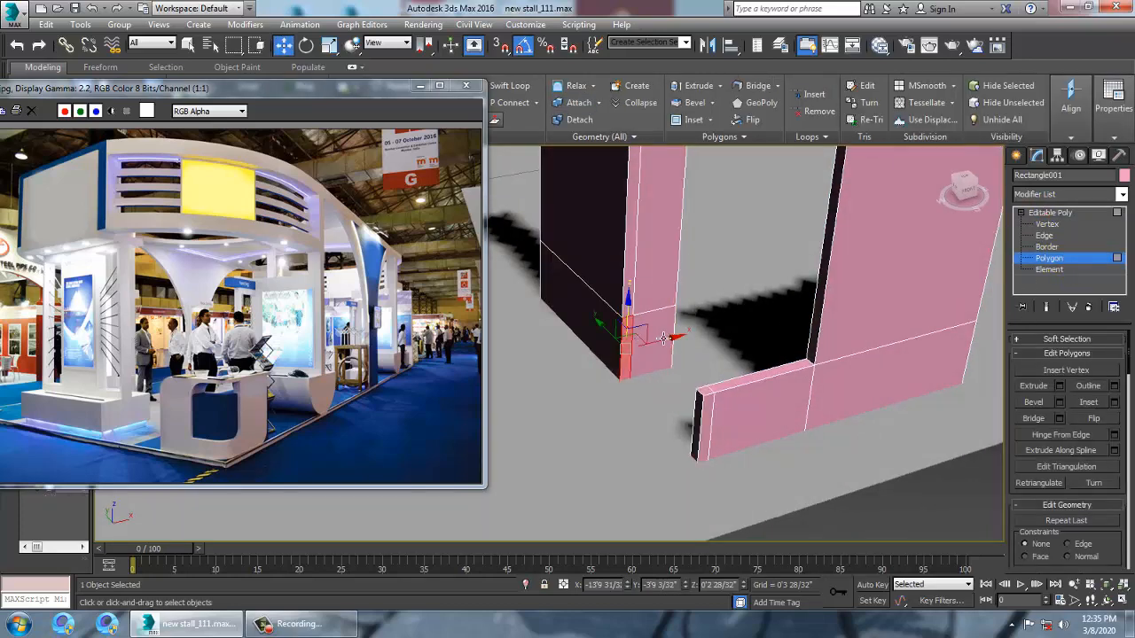
alt+middle_drag(652, 335, 943, 319)
click(761, 314)
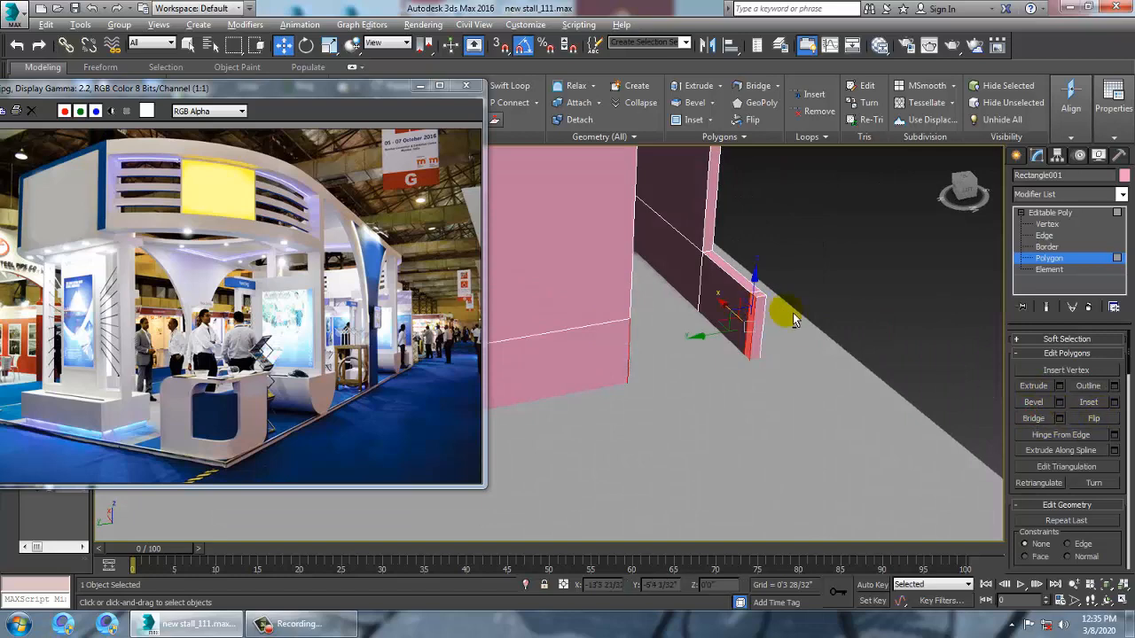
click(1033, 420)
alt+middle_drag(847, 320, 842, 355)
scroll(820, 333, down, 4)
scroll(834, 381, up, 3)
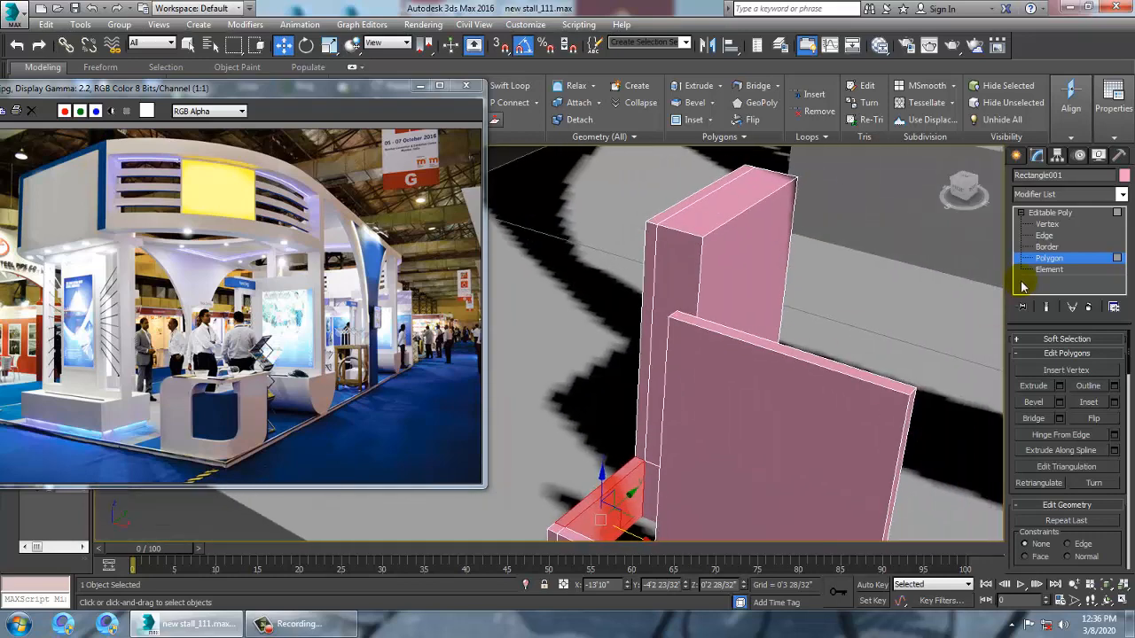
- Thicken the side panel further by moving its large inner polygon outward along X
alt+middle_drag(796, 306, 796, 275)
drag(804, 371, 850, 374)
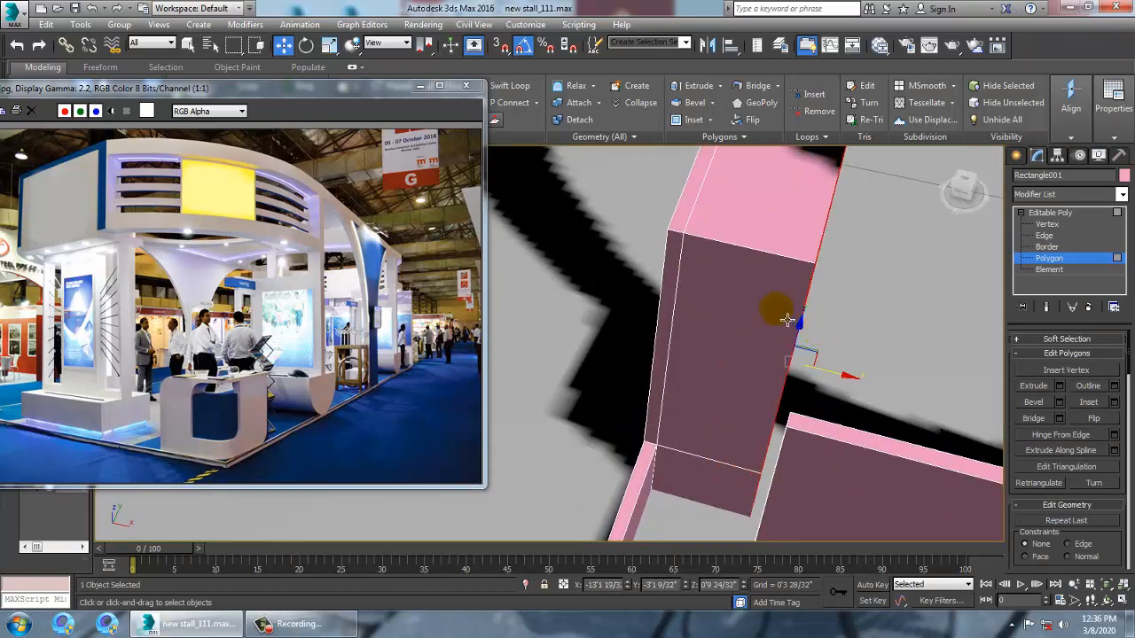
alt+middle_drag(789, 320, 825, 282)
middle_drag(825, 282, 730, 306)
alt+middle_drag(730, 306, 752, 308)
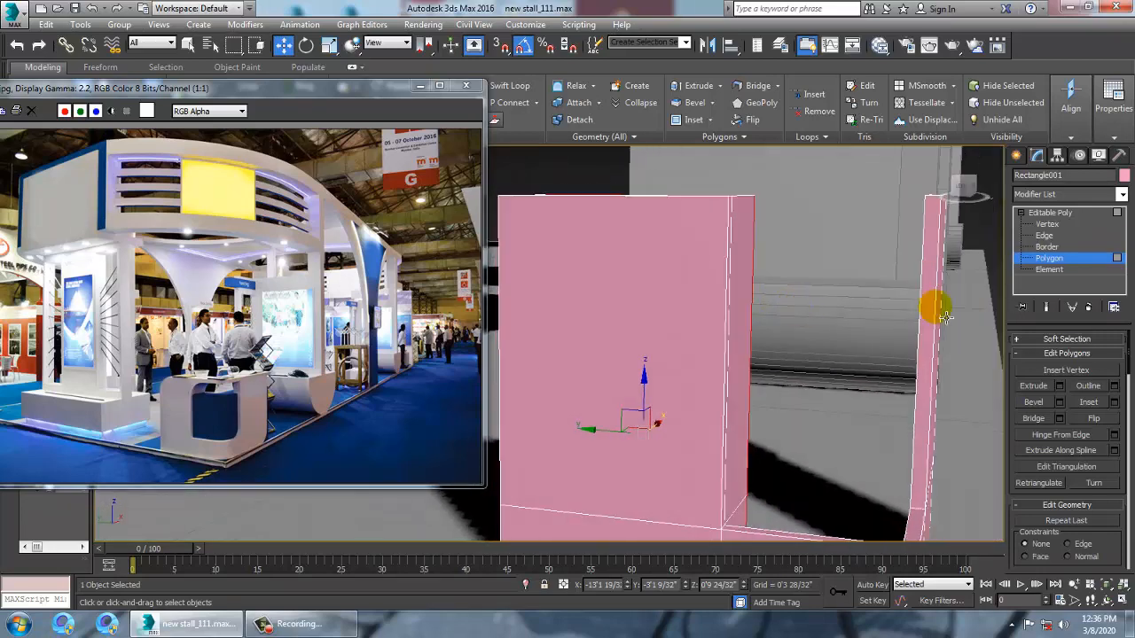
click(1044, 234)
scroll(727, 197, up, 5)
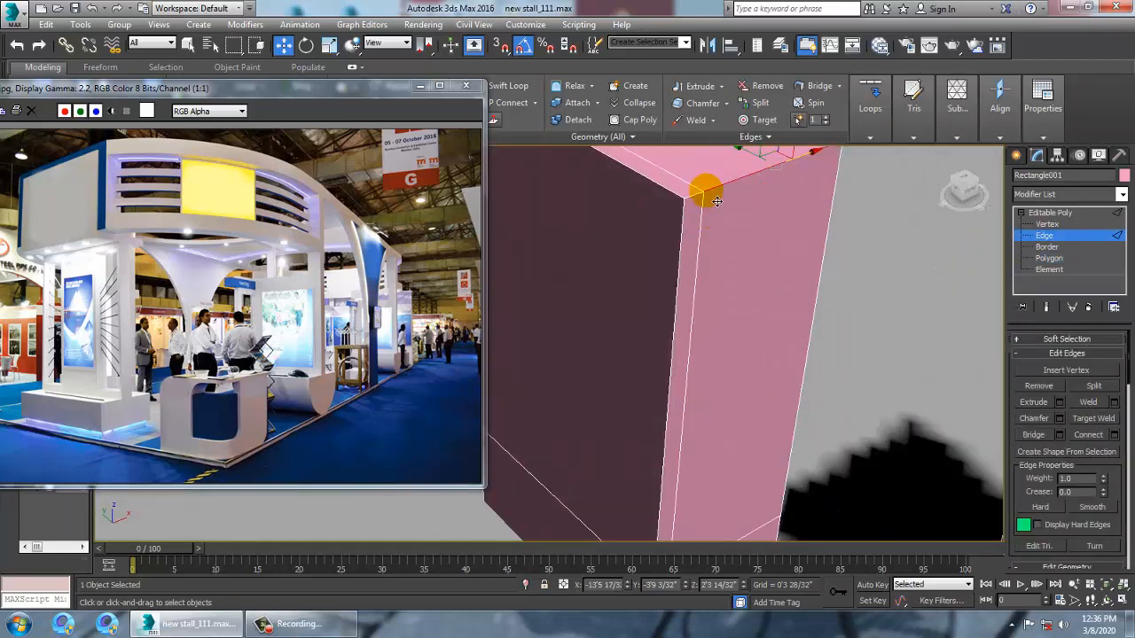
click(717, 201)
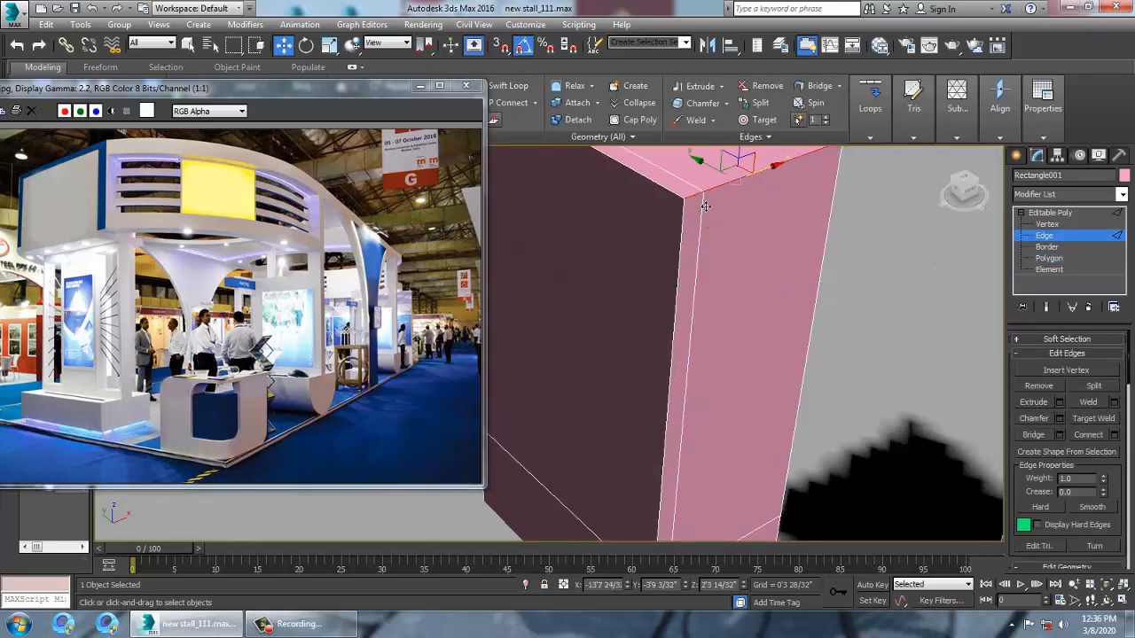
click(1060, 418)
drag(558, 393, 562, 364)
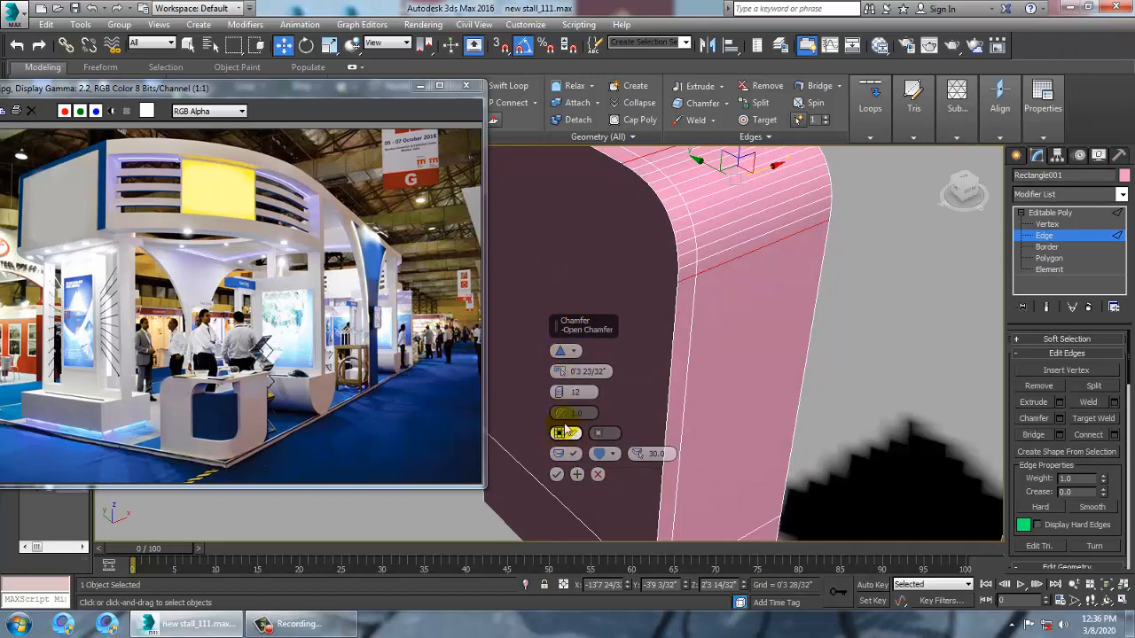
click(559, 432)
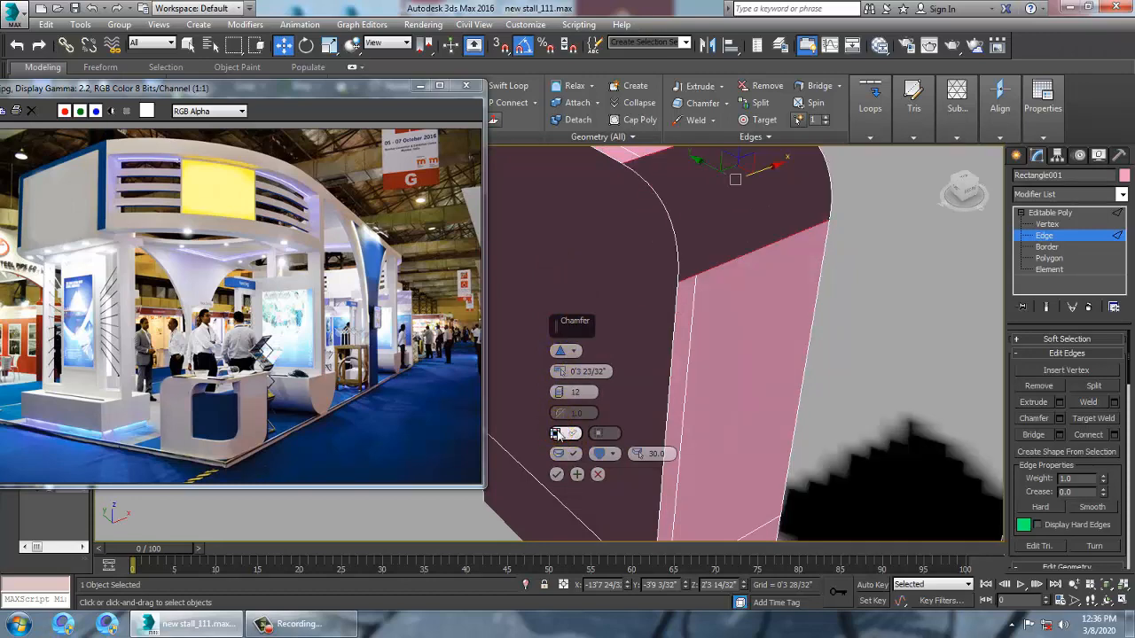
click(557, 433)
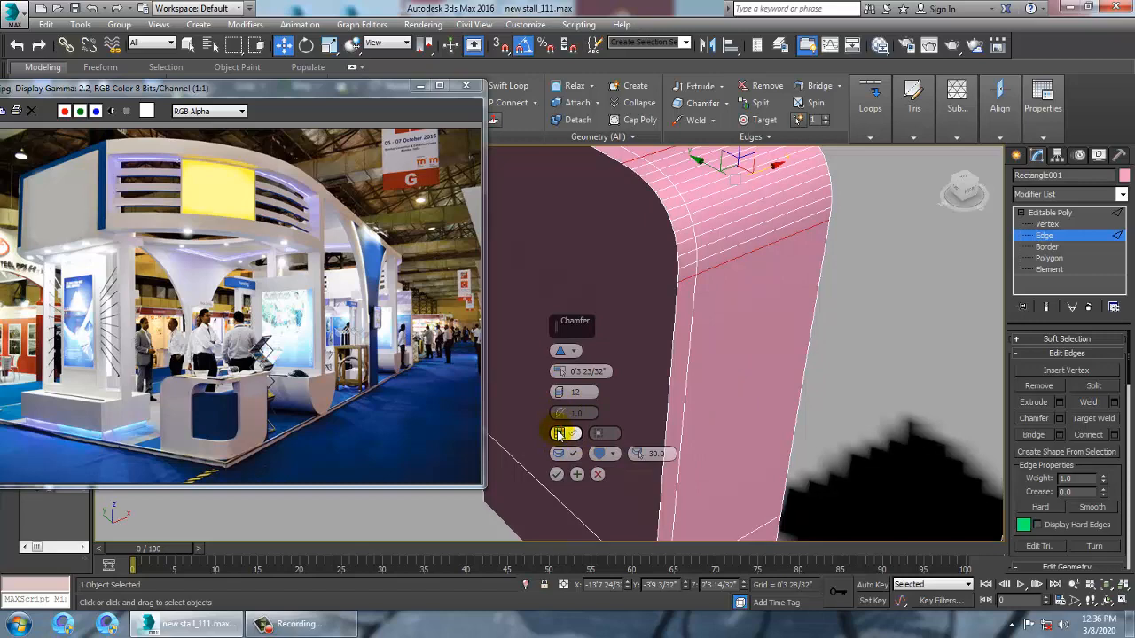
click(598, 474)
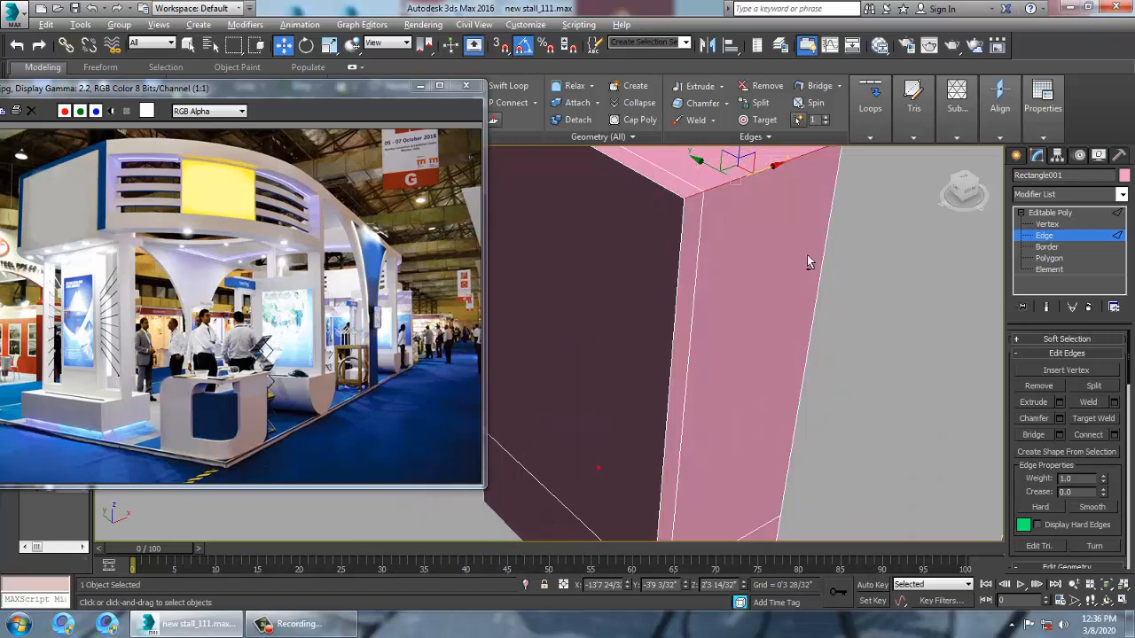
alt+middle_drag(807, 261, 826, 285)
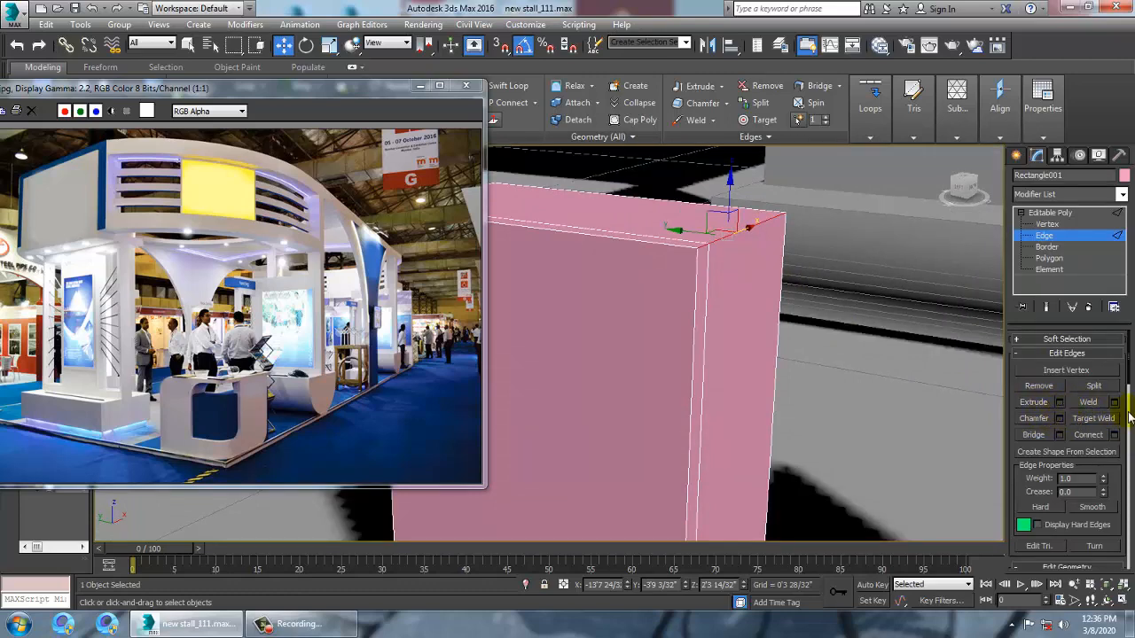
drag(1032, 472, 1069, 29)
drag(1049, 462, 1057, 235)
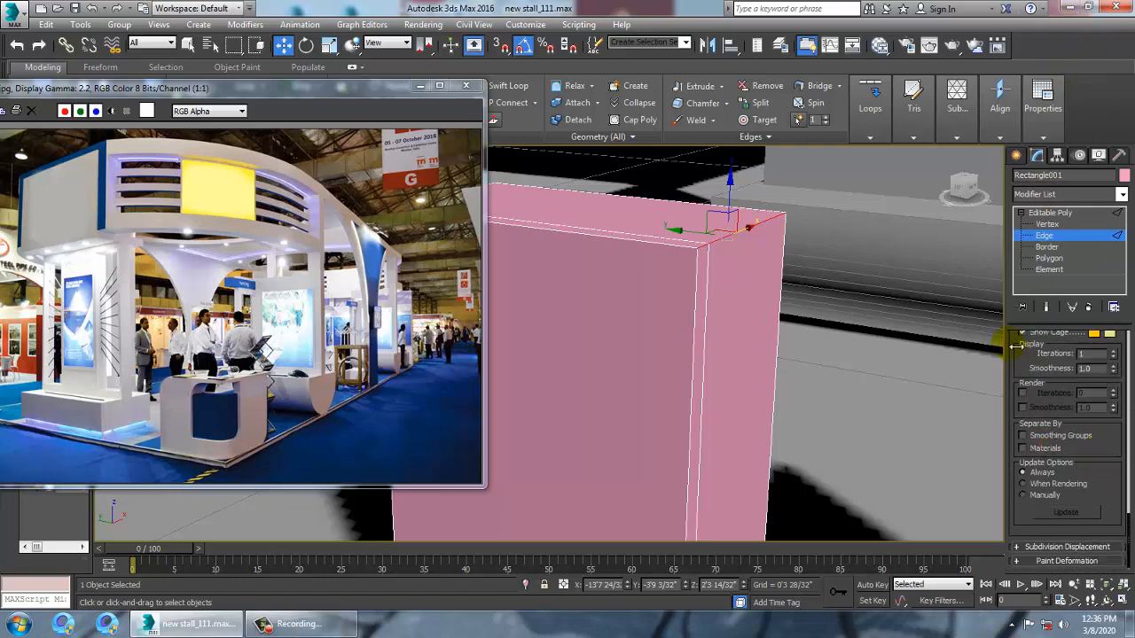
drag(1015, 347, 721, 343)
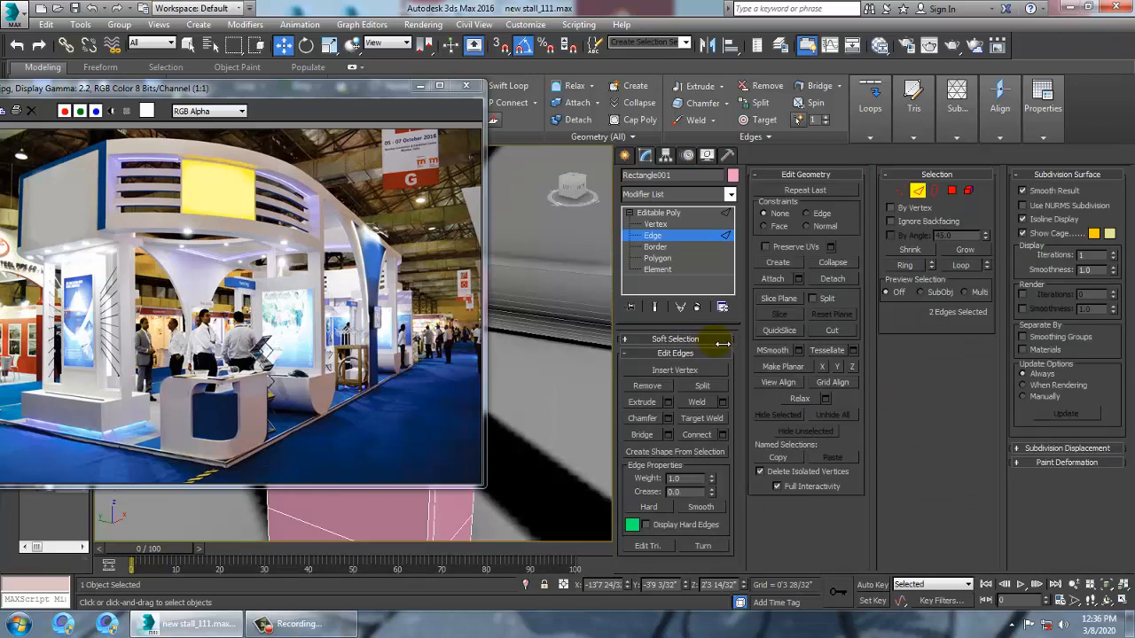
drag(723, 344, 1011, 342)
- Chamfer the side panel's top corner edges at the end away from the front panel by 0'3 23/32" with 12 segments
alt+middle_drag(889, 331, 727, 308)
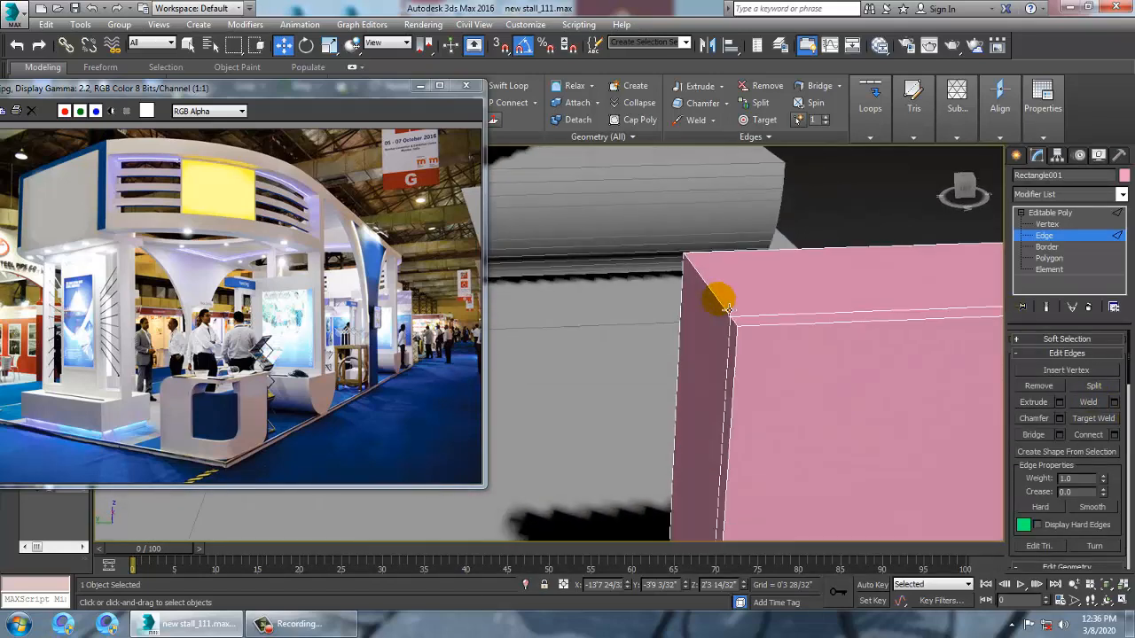
click(743, 330)
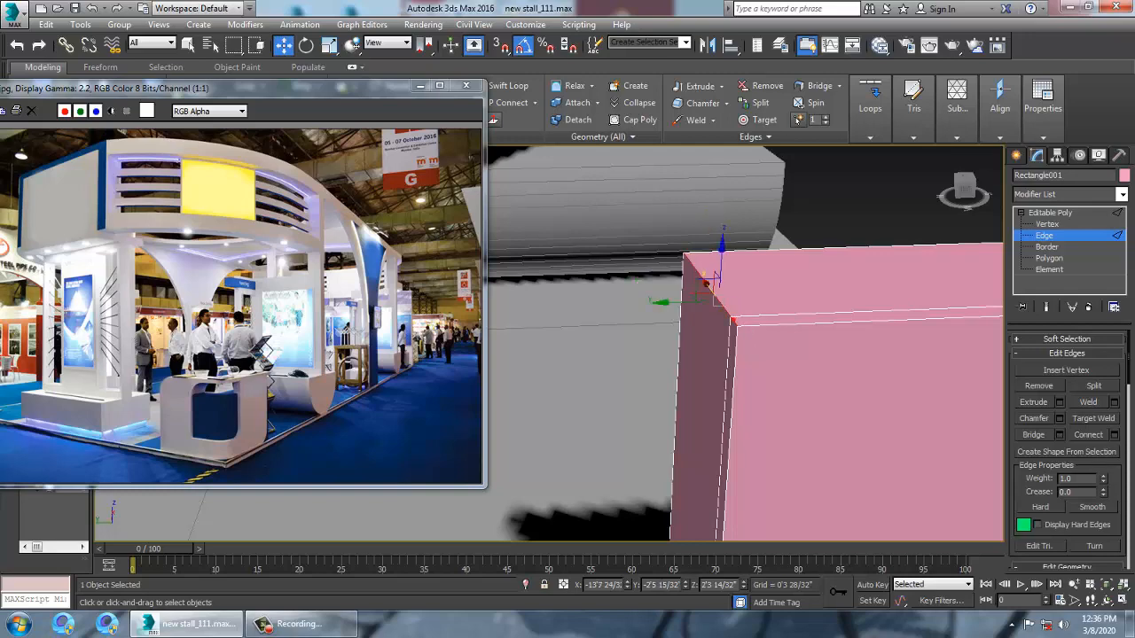
click(1058, 418)
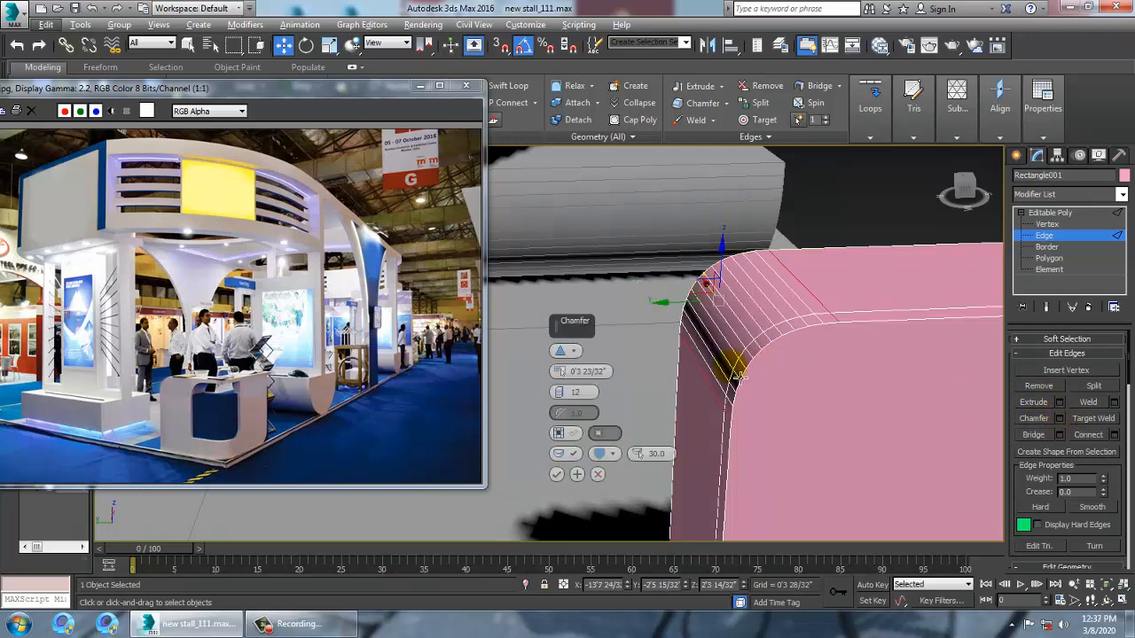
click(555, 474)
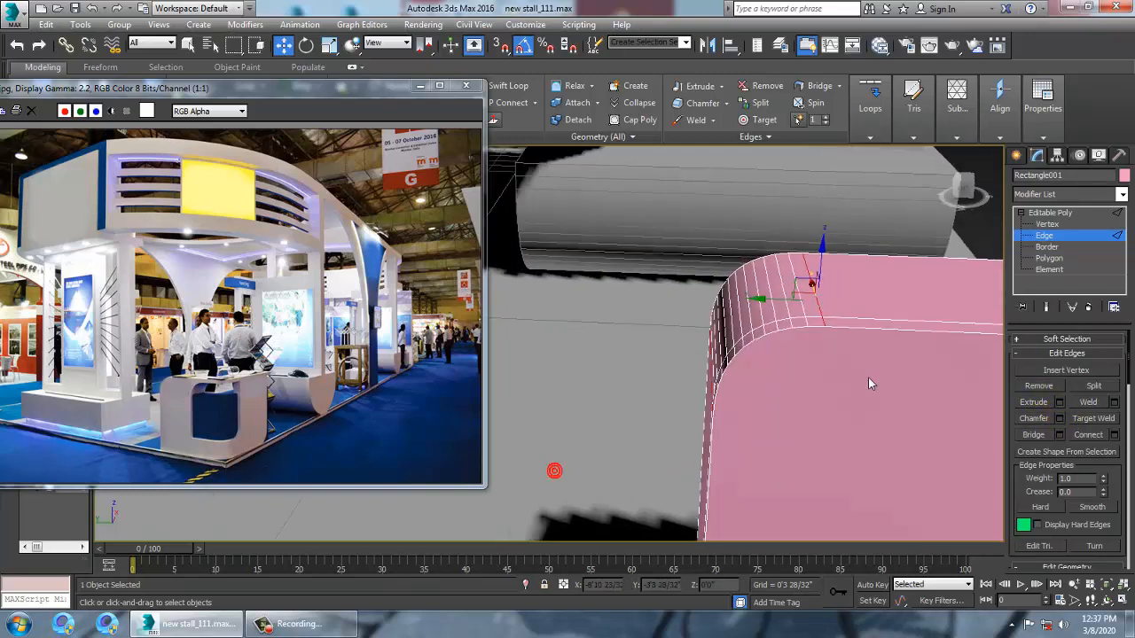
- Insert three horizontal edge loops near the top of the side panel's end facing the front panel with SwiftLoop
alt+middle_drag(868, 376, 828, 361)
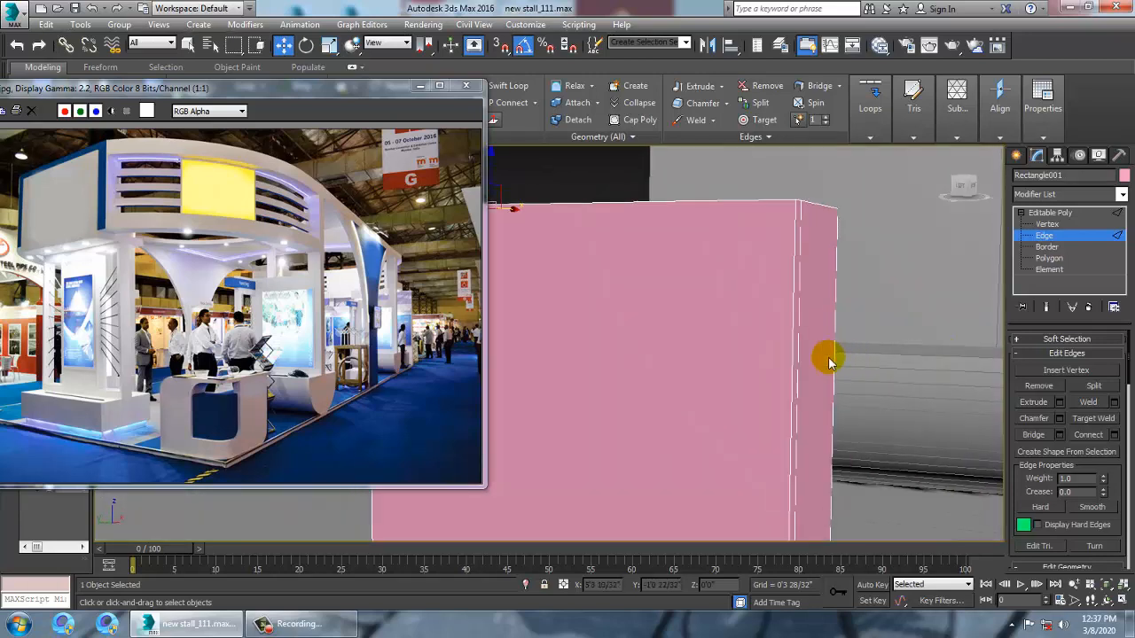
click(513, 87)
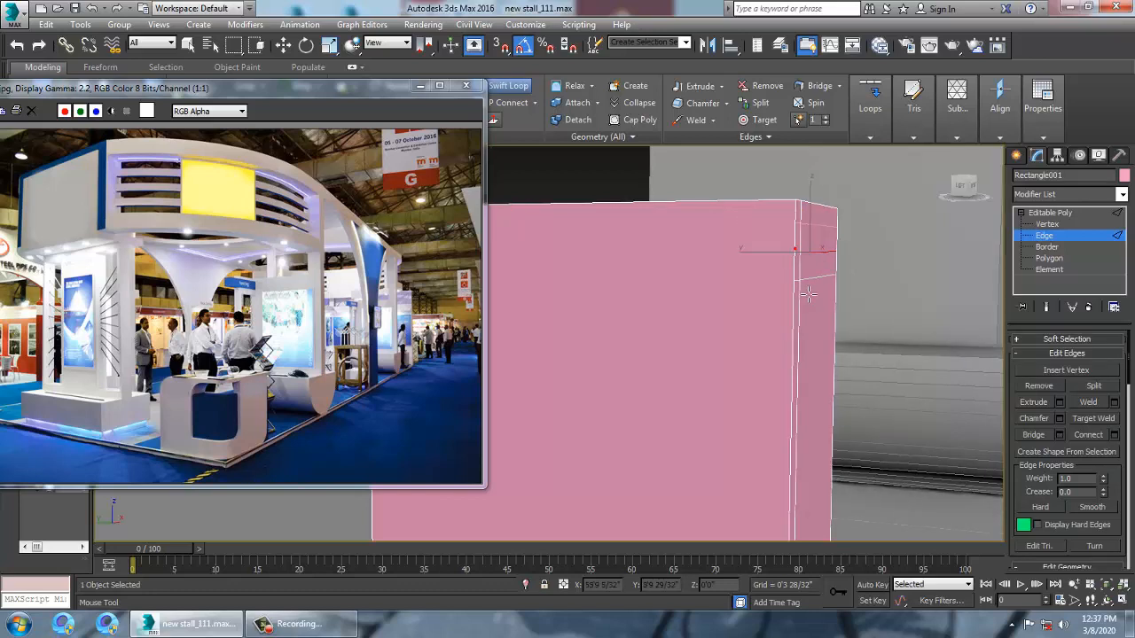
key(w)
- Move the two upper inserted loops' end edges inward to notch the side panel's end, and adjust the surrounding vertices
alt+middle_drag(920, 307, 833, 361)
key(1)
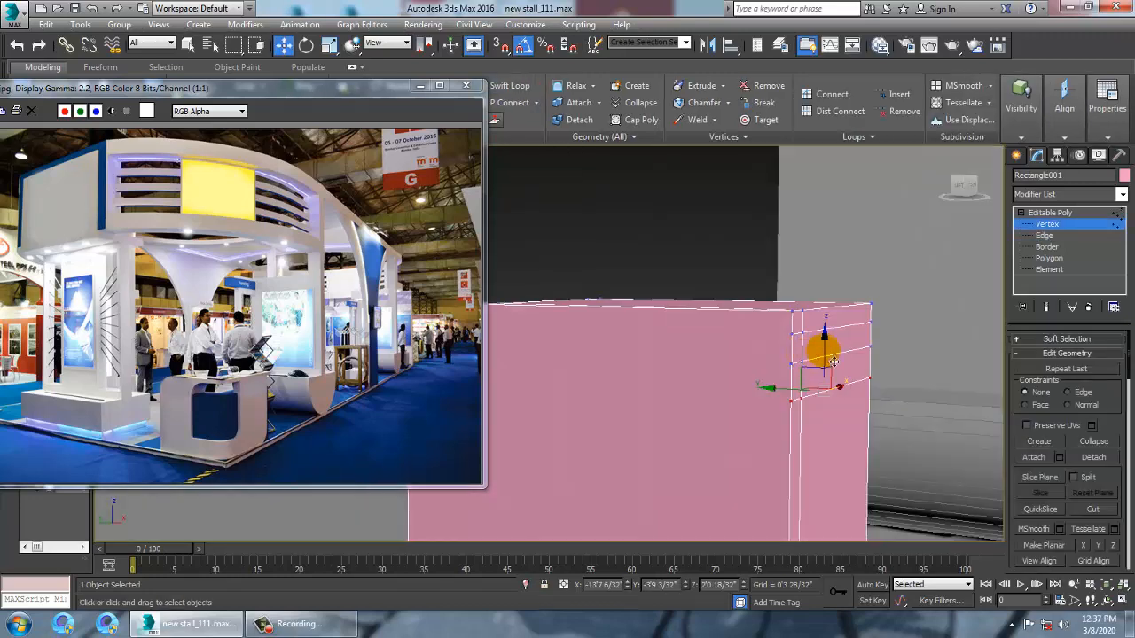
key(2)
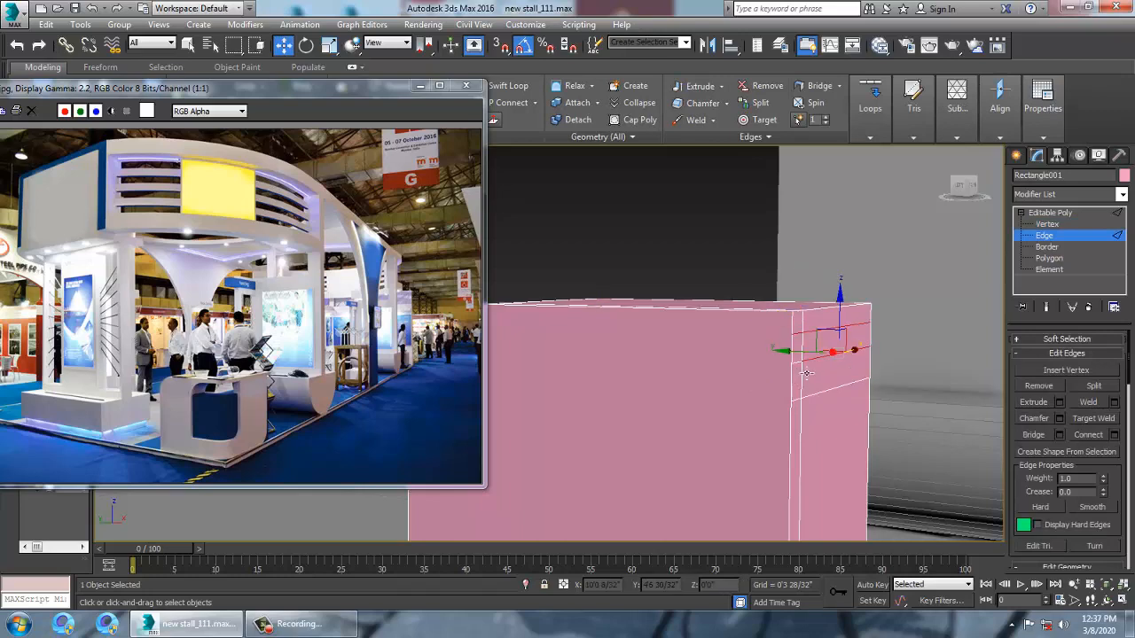
alt+middle_drag(831, 401, 768, 365)
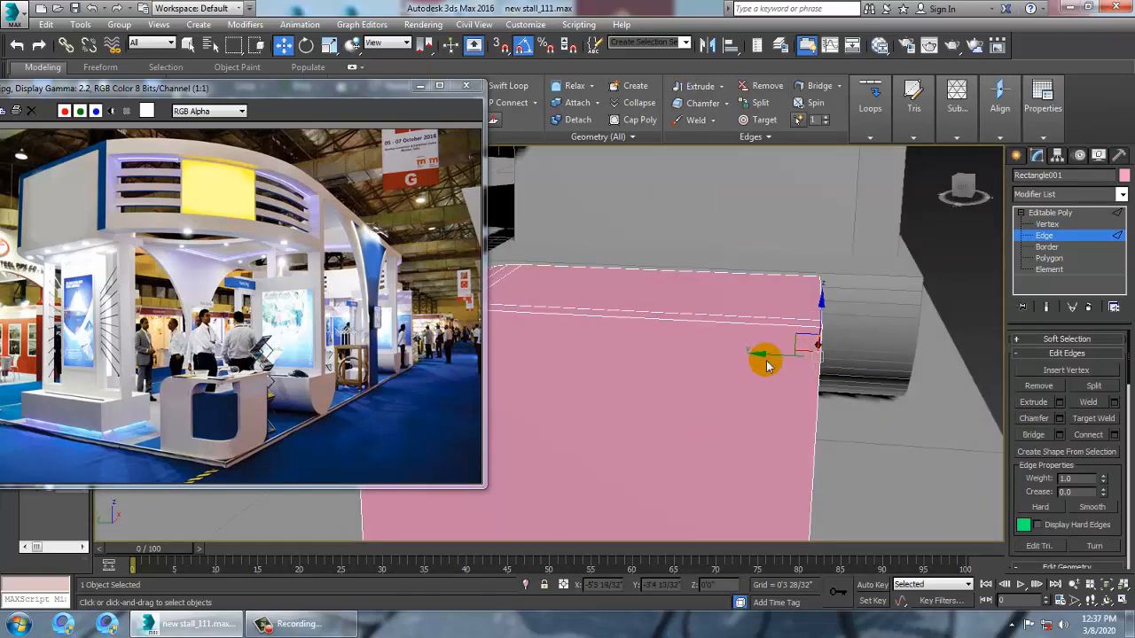
alt+middle_drag(914, 371, 755, 298)
key(1)
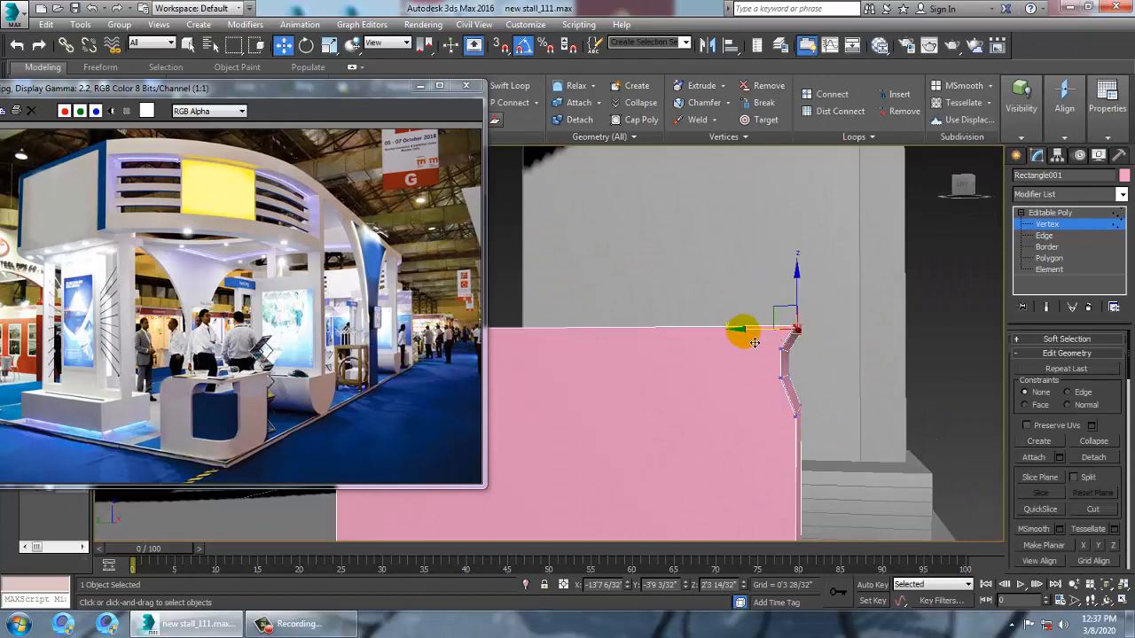
alt+middle_drag(761, 336, 723, 304)
alt+middle_drag(686, 403, 877, 341)
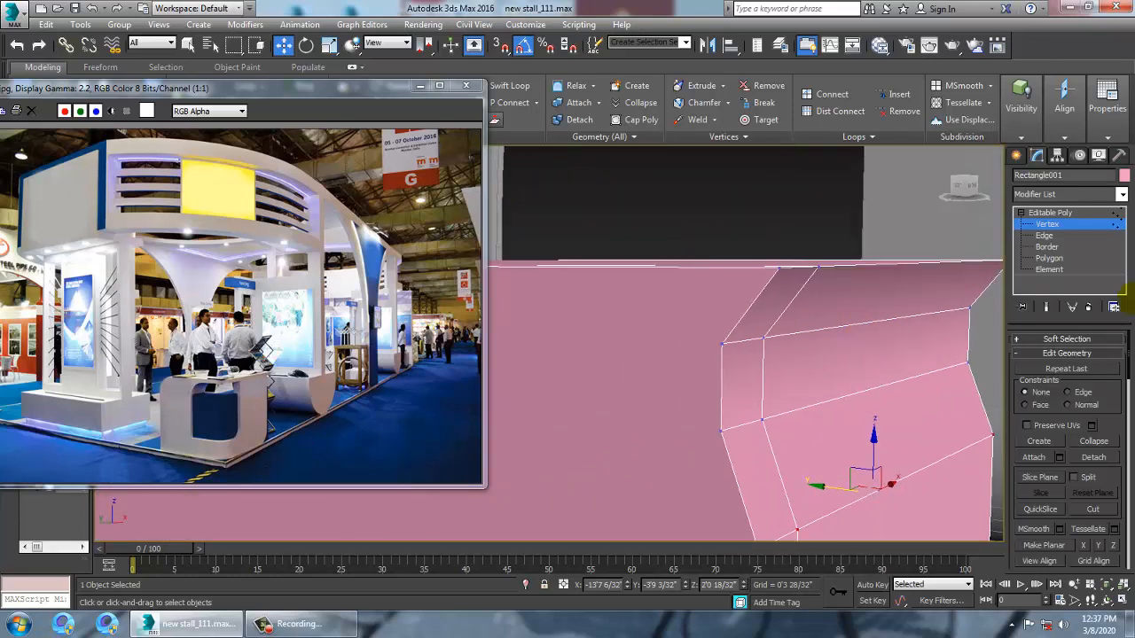
- Extrude the slanted polygons above the side panel's notch by 0'7 8/32" toward the front panel
click(1064, 258)
click(825, 297)
alt+middle_drag(824, 297, 887, 302)
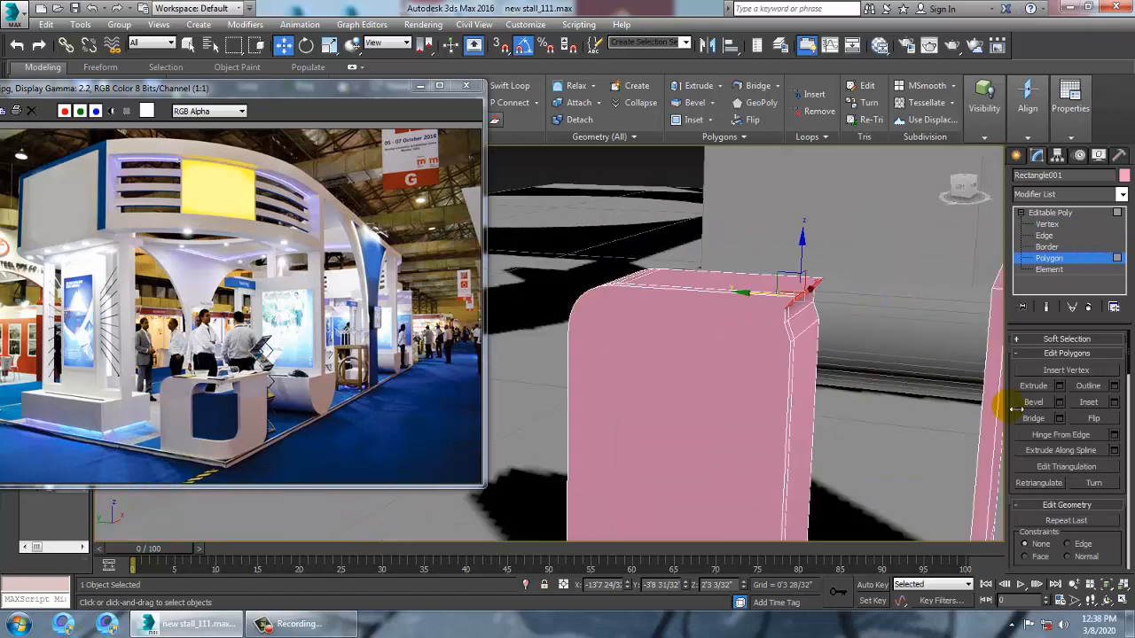
click(1059, 386)
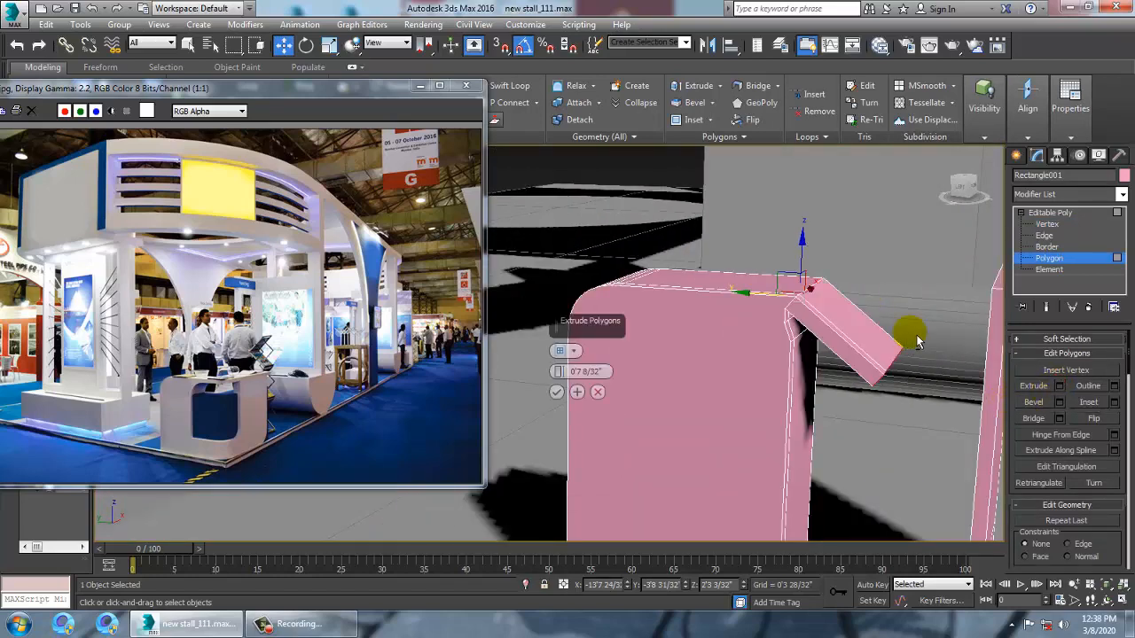
click(556, 393)
- Raise the extrusion's end polygons until the arm is level with the side panel's top, and scale them flat along Y
mouse_move(898, 335)
mouse_down()
mouse_move(899, 253)
mouse_move(911, 335)
mouse_up()
key(r)
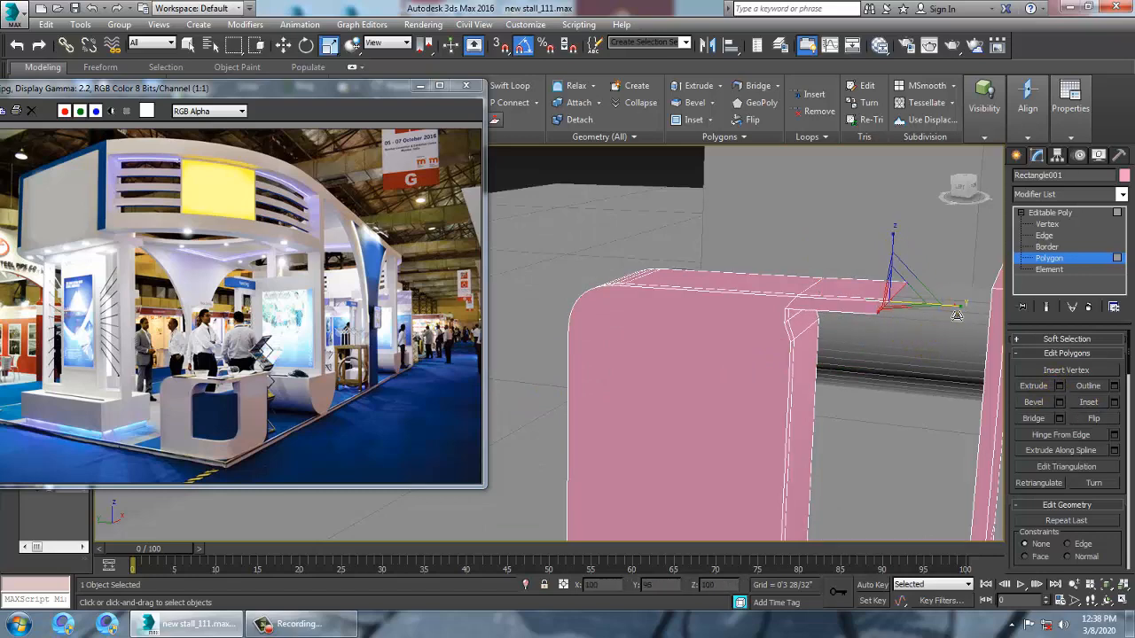
middle_drag(634, 376, 490, 352)
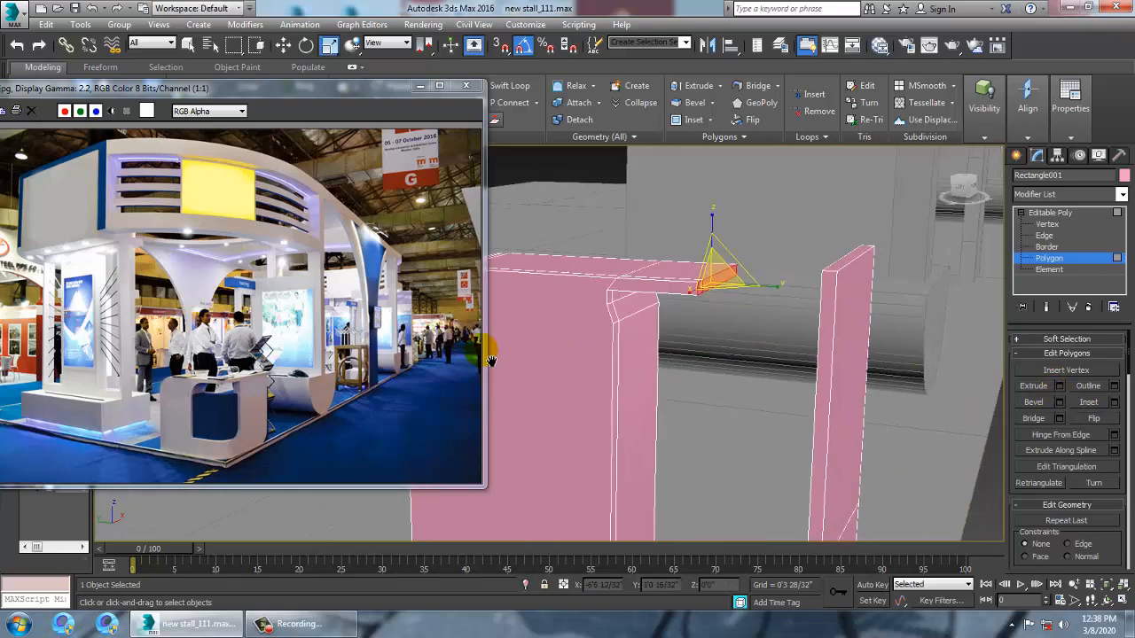
alt+middle_drag(647, 330, 835, 371)
middle_drag(835, 371, 742, 337)
- Insert a horizontal edge loop just below the top of the front panel with SwiftLoop
key(w)
alt+middle_drag(702, 297, 801, 281)
mouse_move(717, 284)
alt+middle_down()
mouse_move(796, 256)
mouse_move(896, 292)
alt+middle_up()
click(530, 89)
click(773, 278)
right_click(773, 277)
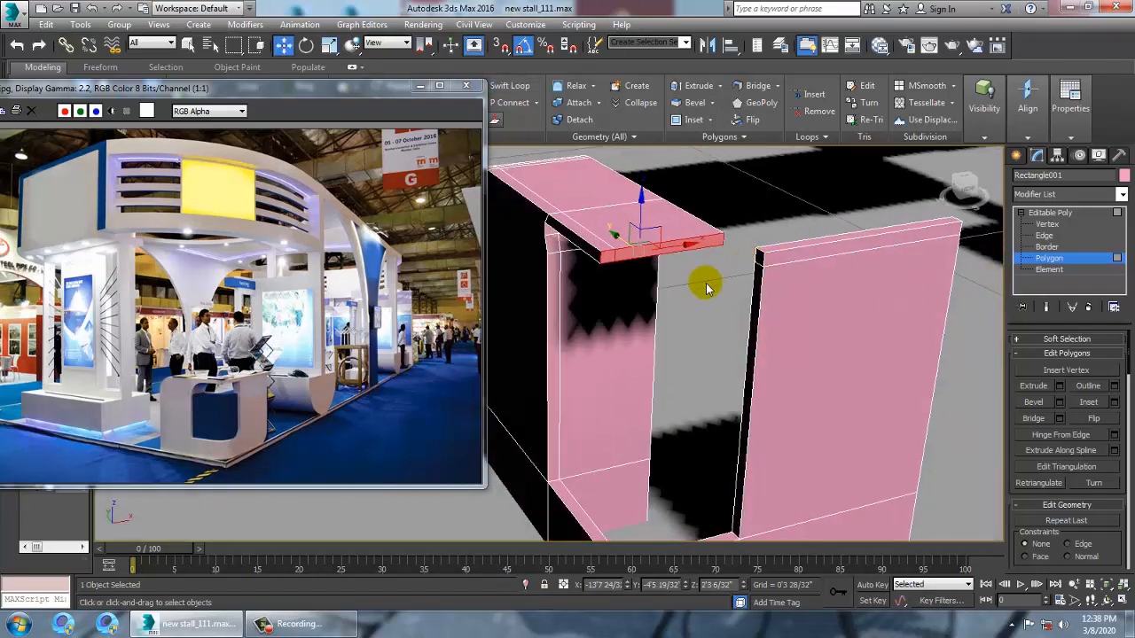
- Extrude the front panel's narrow top end polygon by 0'7 8/32" and extend it to the side panel's outer face
click(760, 258)
alt+middle_drag(762, 259, 779, 268)
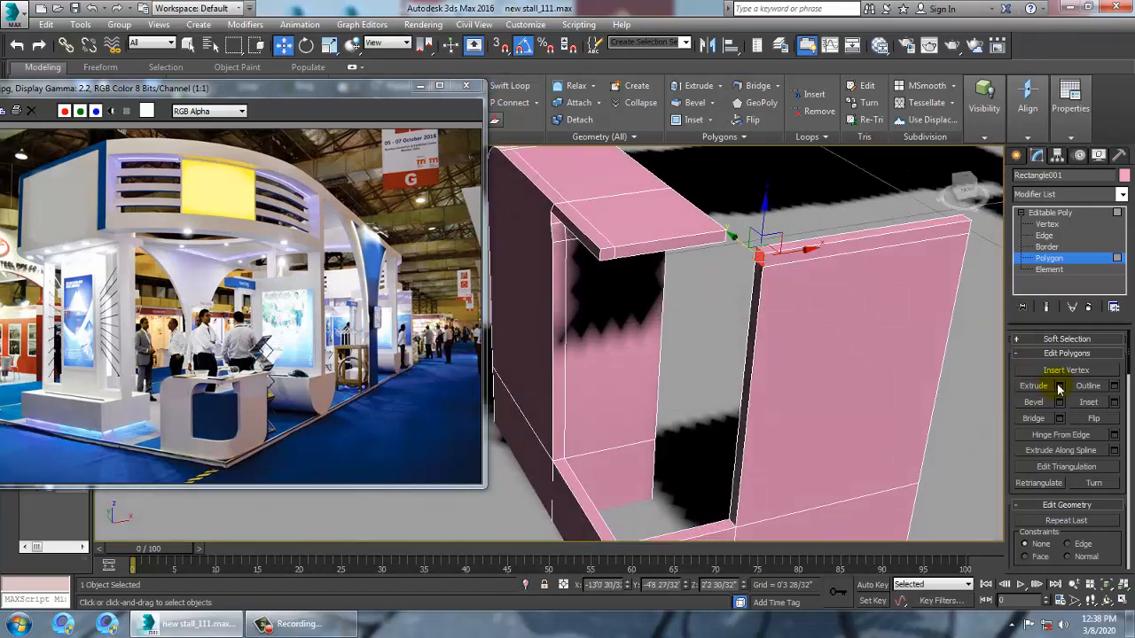
click(1058, 385)
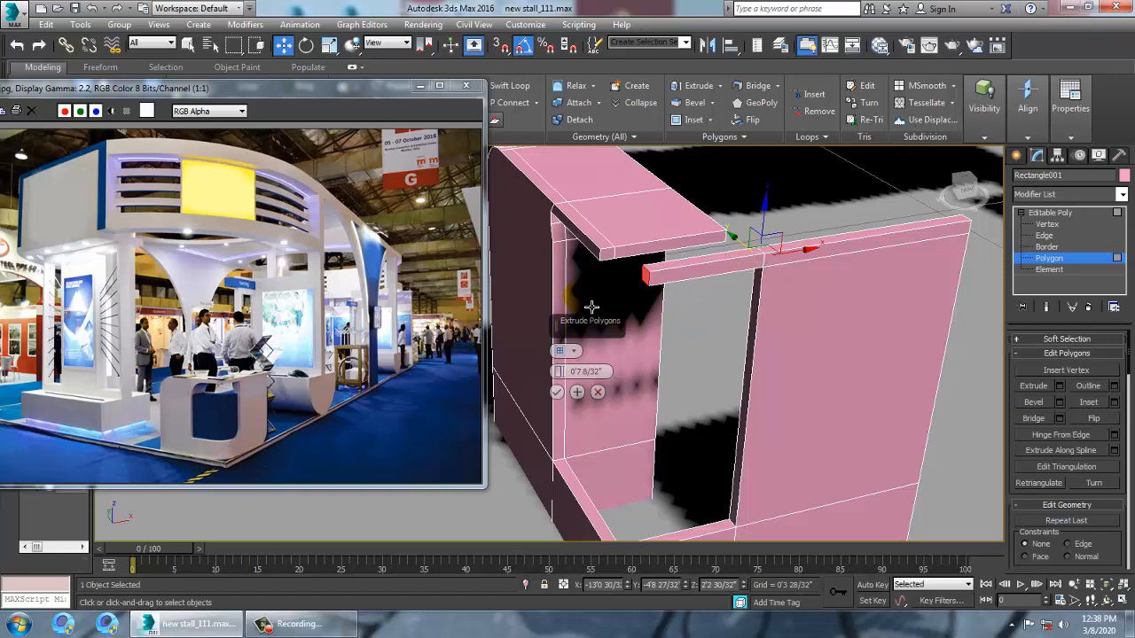
click(555, 392)
scroll(750, 299, up, 3)
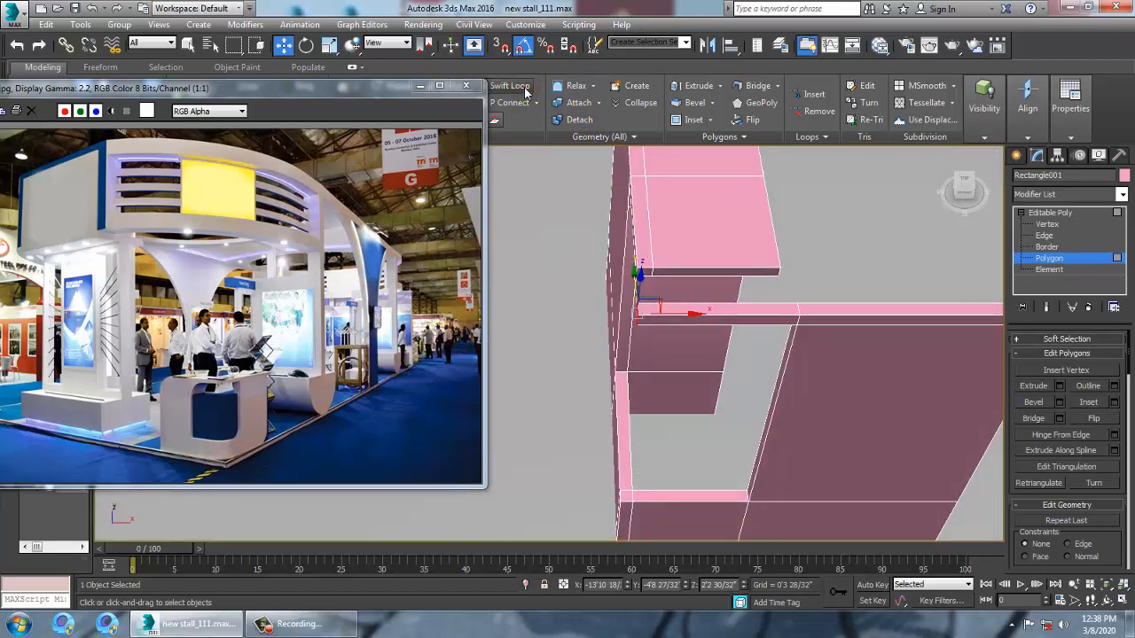
mouse_move(654, 315)
alt+middle_down()
mouse_move(782, 262)
mouse_move(717, 284)
alt+middle_up()
key(alt+w)
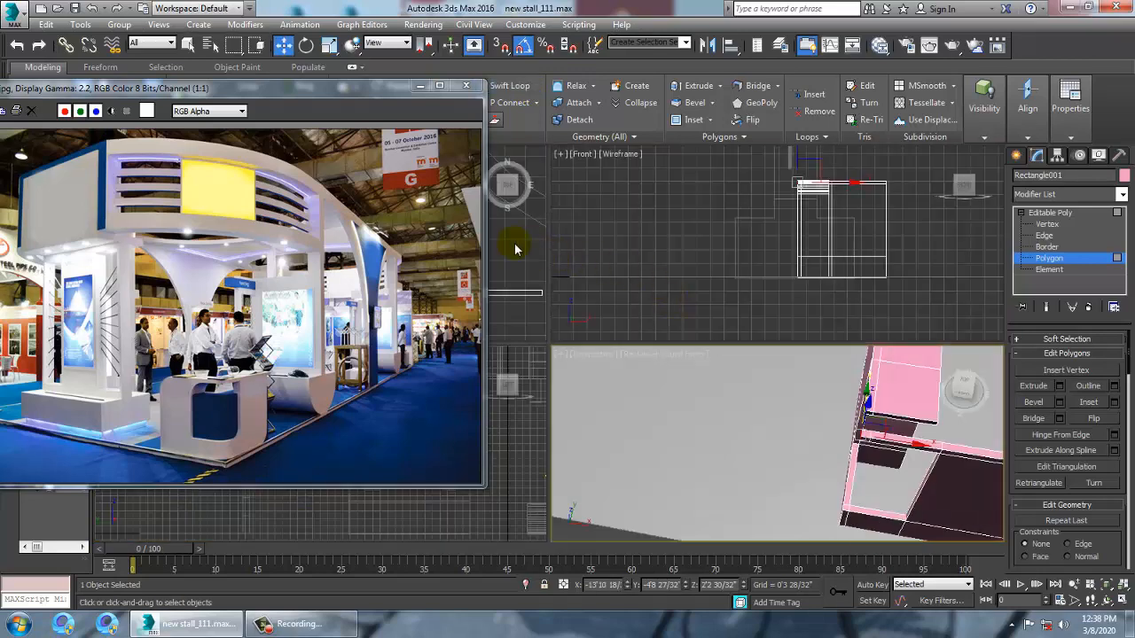
- Move the vertex pair near the end of the front panel's top arm slightly along X
key(alt+w)
scroll(684, 260, up, 6)
key(1)
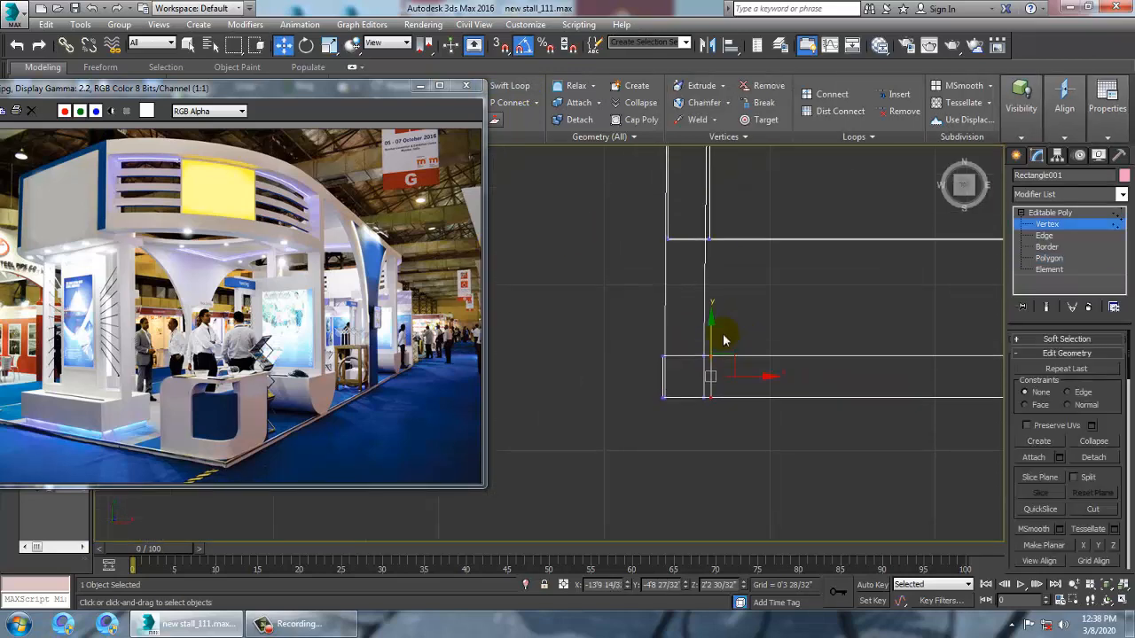
middle_drag(720, 303, 701, 396)
scroll(686, 363, down, 3)
scroll(688, 390, up, 8)
middle_drag(631, 463, 749, 278)
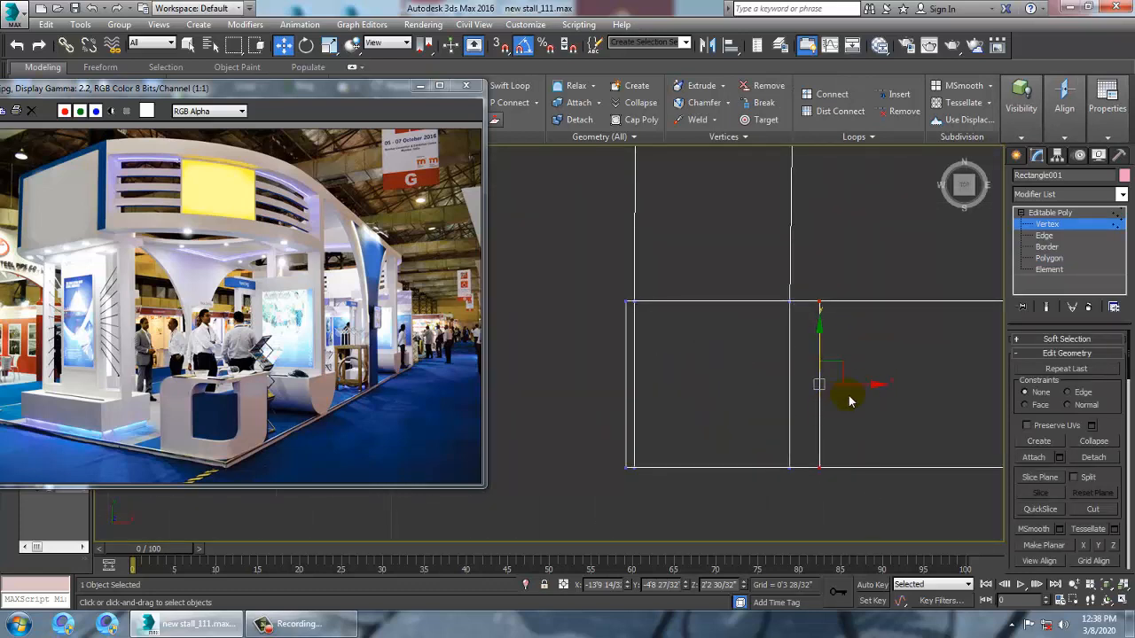
drag(849, 401, 856, 396)
key(alt+w)
middle_click(858, 443)
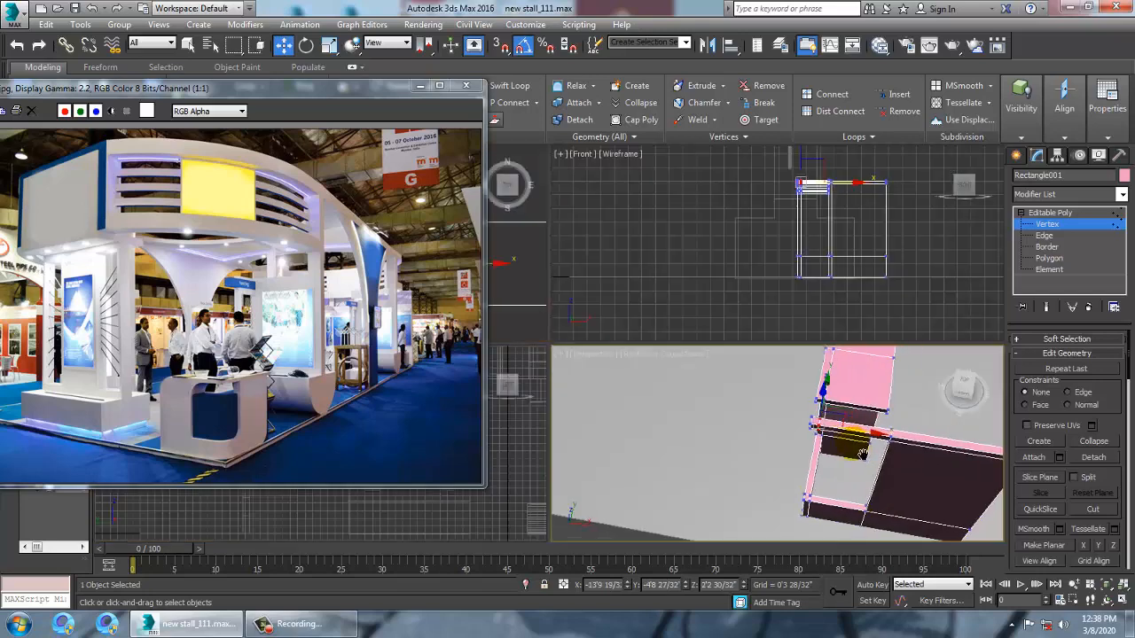
key(alt+w)
- Bridge the end polygons of the side panel's top arm to the facing polygons on the front panel's top arm
alt+middle_drag(860, 443, 816, 383)
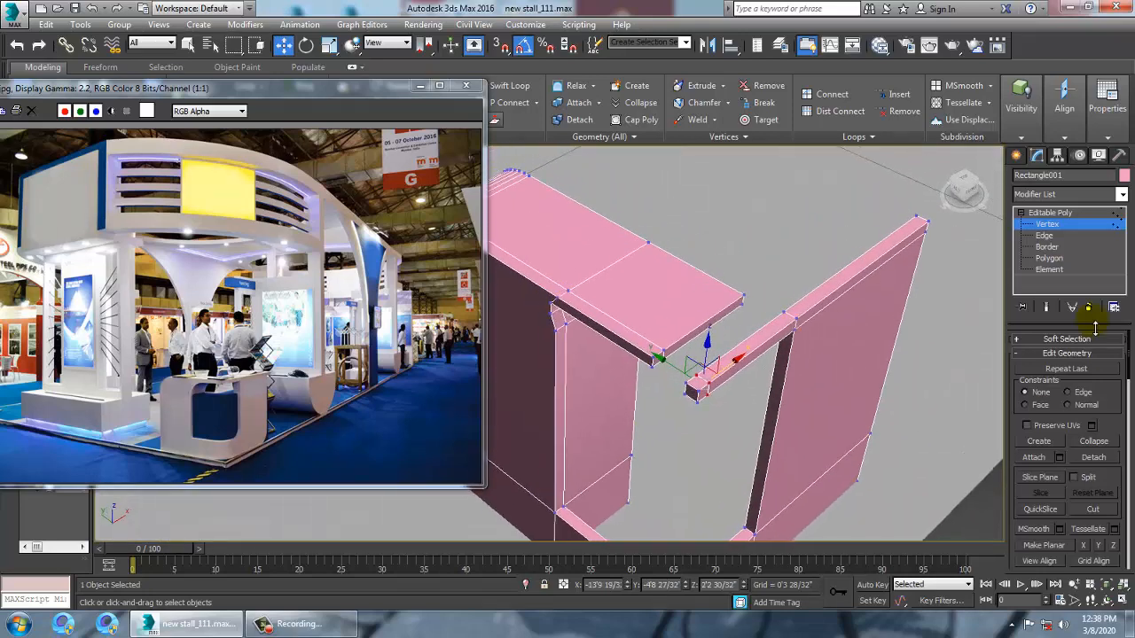
click(1061, 259)
click(706, 331)
mouse_move(742, 347)
alt+middle_down()
mouse_move(746, 354)
mouse_move(759, 337)
alt+middle_up()
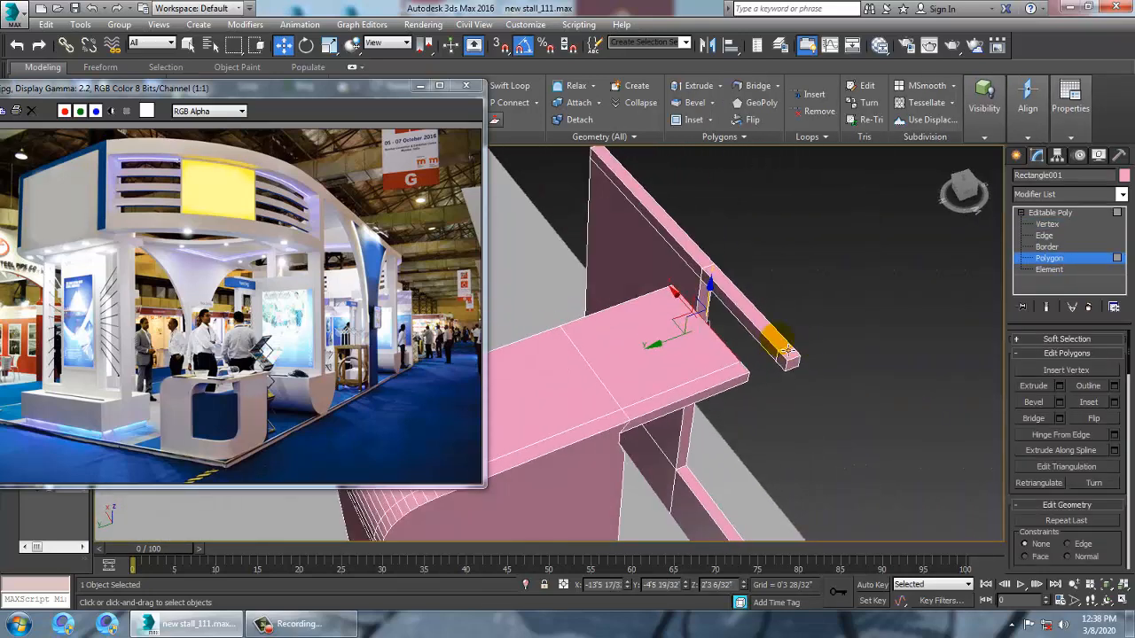
click(1032, 421)
alt+middle_drag(842, 342, 727, 324)
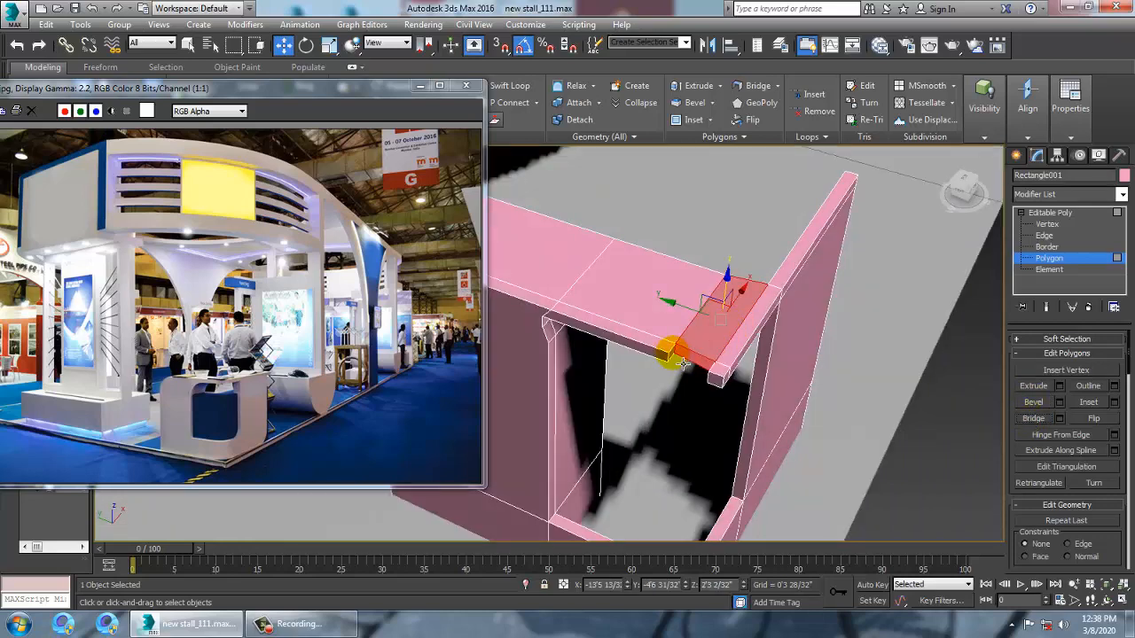
alt+middle_drag(682, 363, 719, 349)
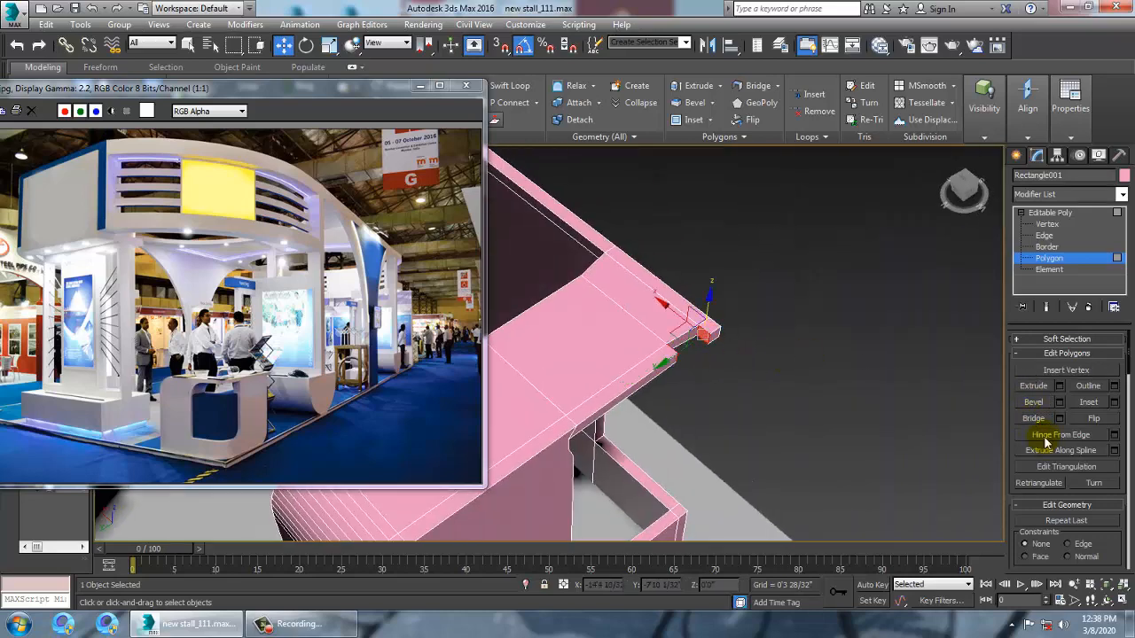
alt+middle_drag(683, 302, 742, 329)
- Move the vertices at the joint between the two bridged arms slightly along X to line up with the neighbouring column
key(alt+w)
alt+middle_drag(819, 253, 806, 254)
key(f)
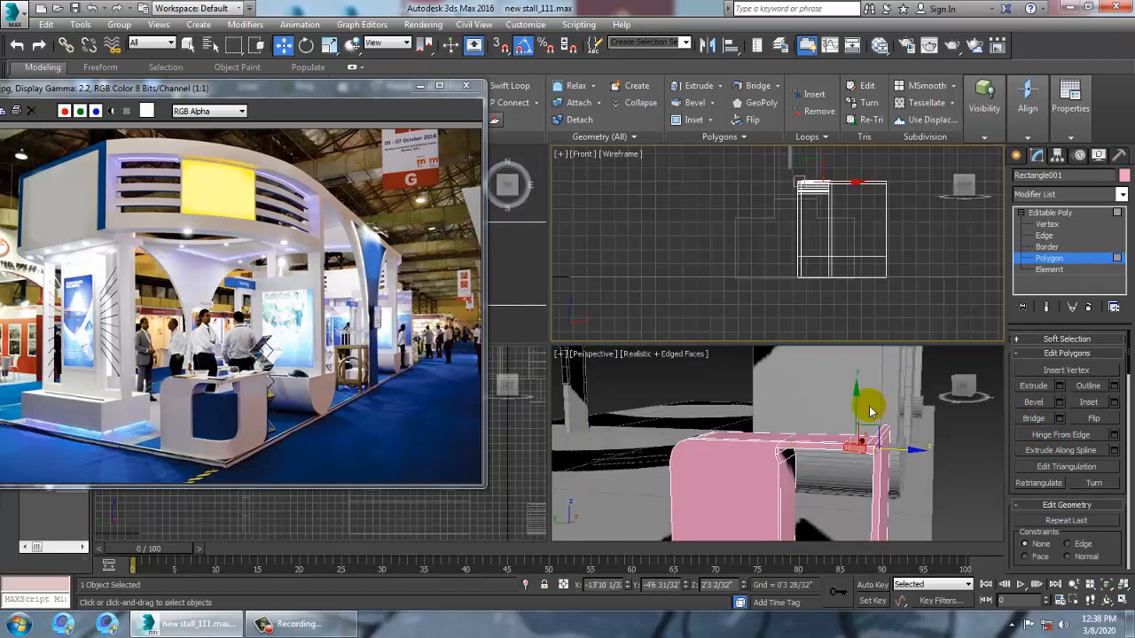
key(alt+w)
key(1)
alt+middle_drag(773, 367, 664, 375)
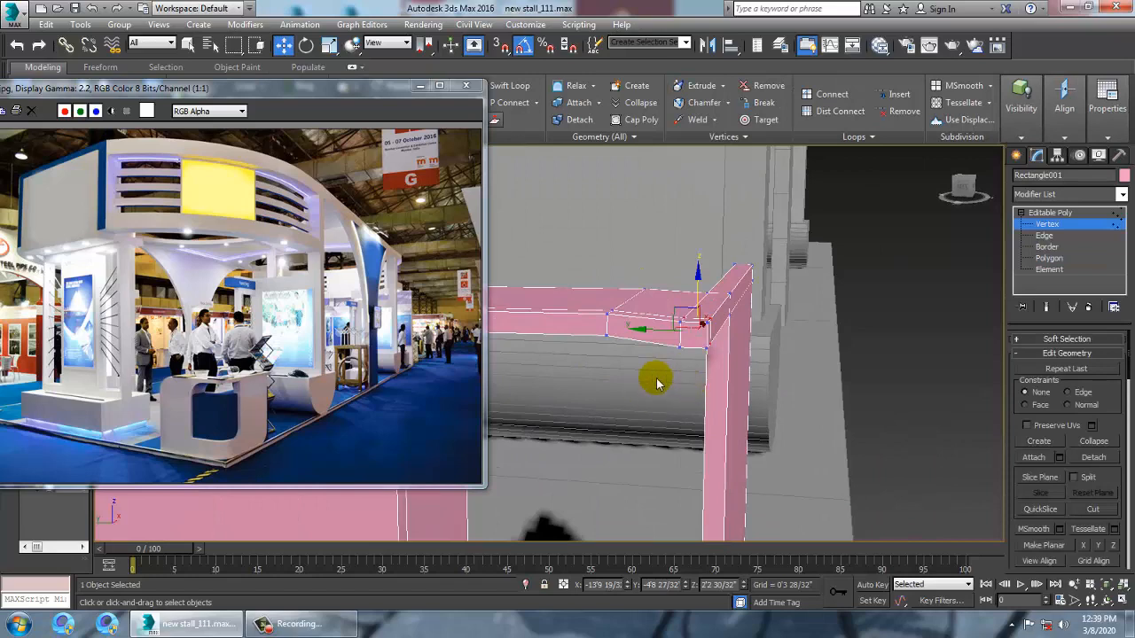
drag(729, 308, 711, 279)
scroll(762, 294, down, 3)
alt+middle_drag(778, 298, 793, 417)
key(alt+w)
key(alt+w)
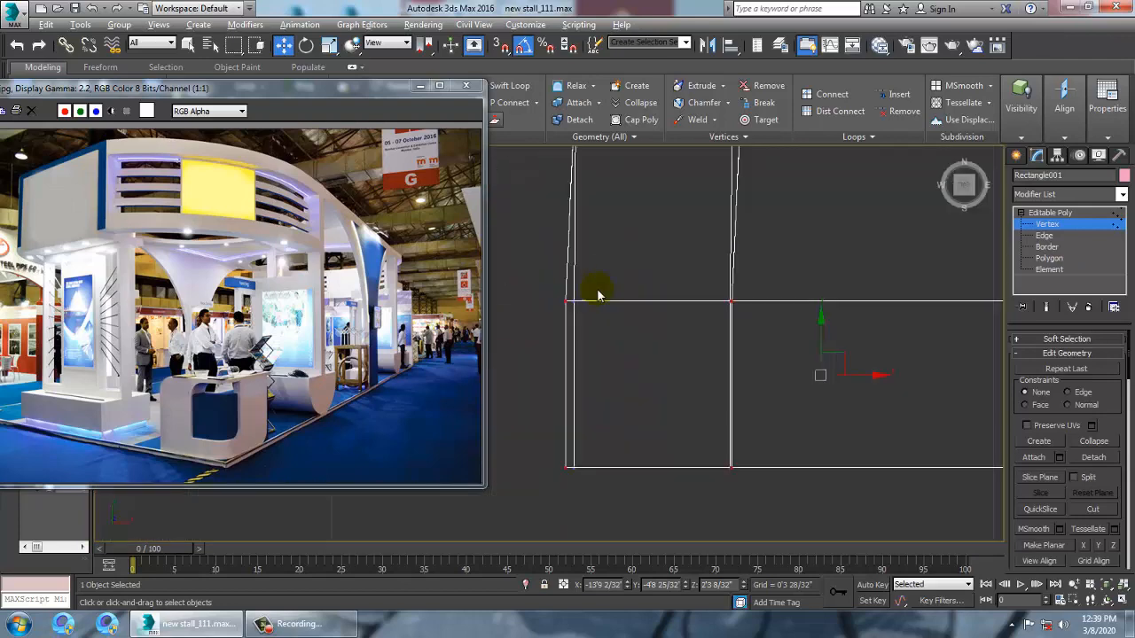
key(2)
middle_drag(735, 290, 733, 451)
scroll(732, 451, down, 3)
middle_drag(748, 354, 735, 479)
drag(694, 403, 745, 435)
key(1)
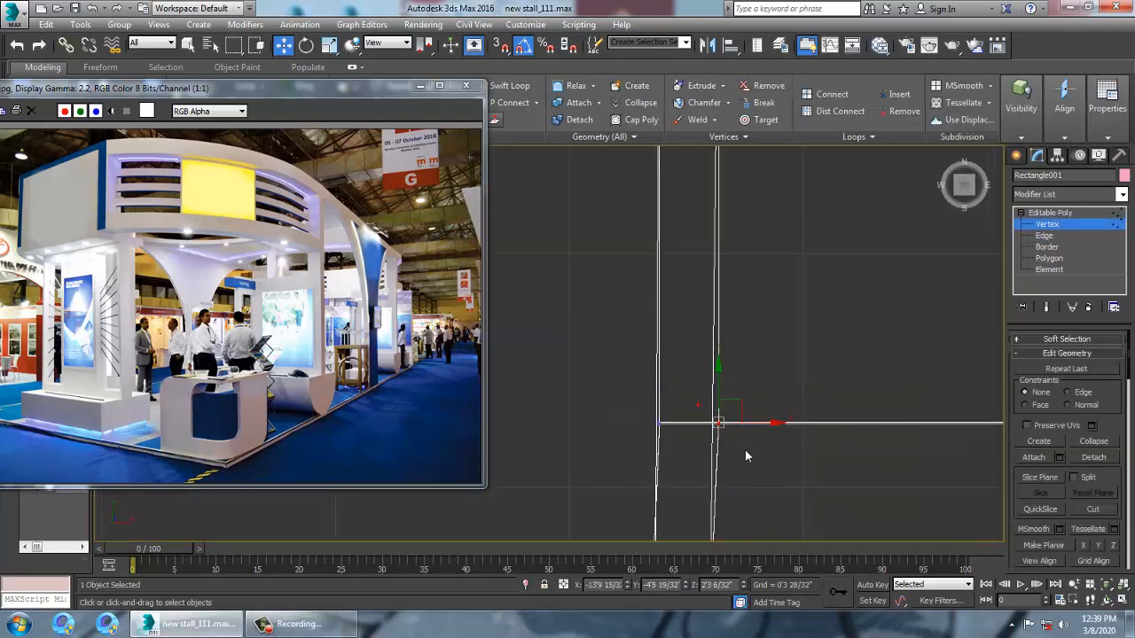
click(745, 451)
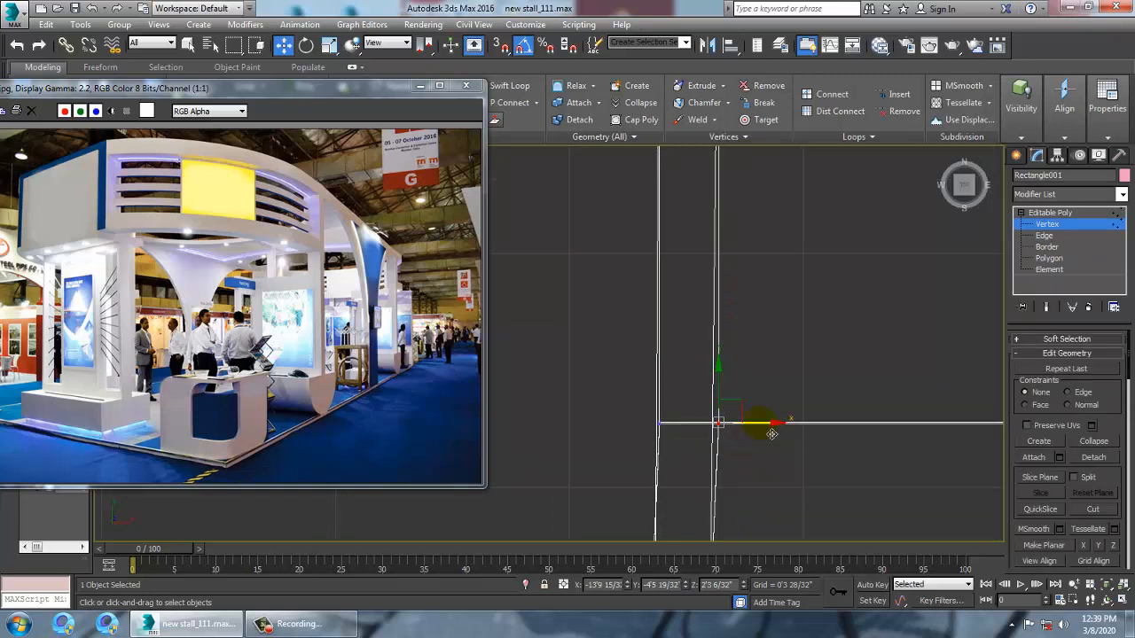
drag(771, 433, 765, 432)
- Shift the next vertices of the same column along X, from the arm's root up to the side panel's rounded corner
middle_drag(793, 274, 757, 469)
scroll(753, 330, down, 3)
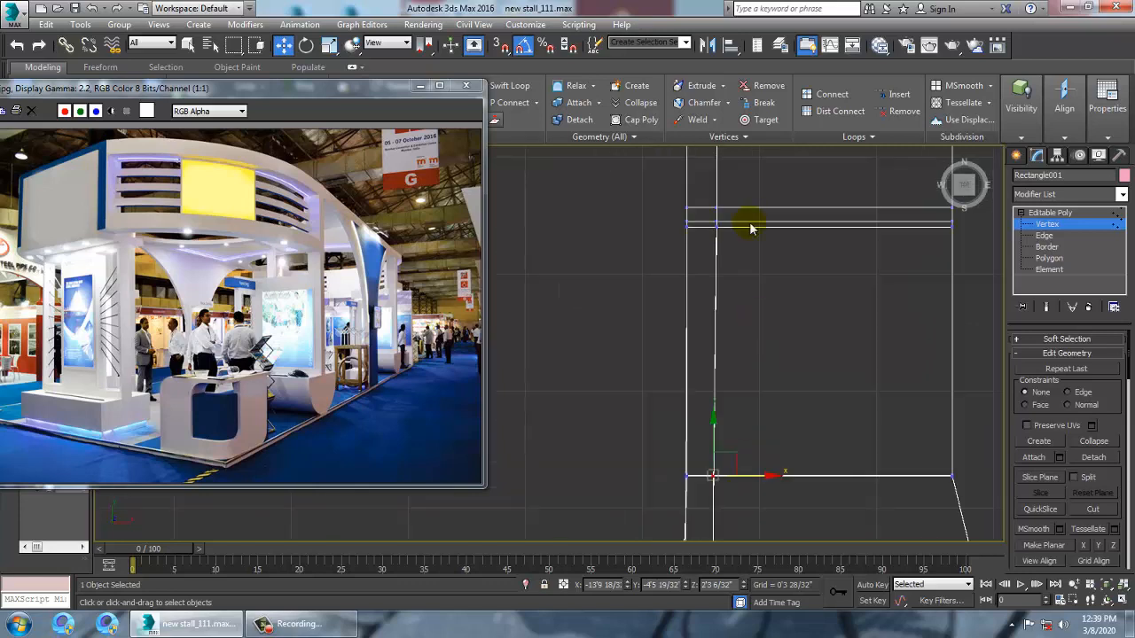
middle_drag(750, 228, 745, 356)
drag(758, 360, 754, 361)
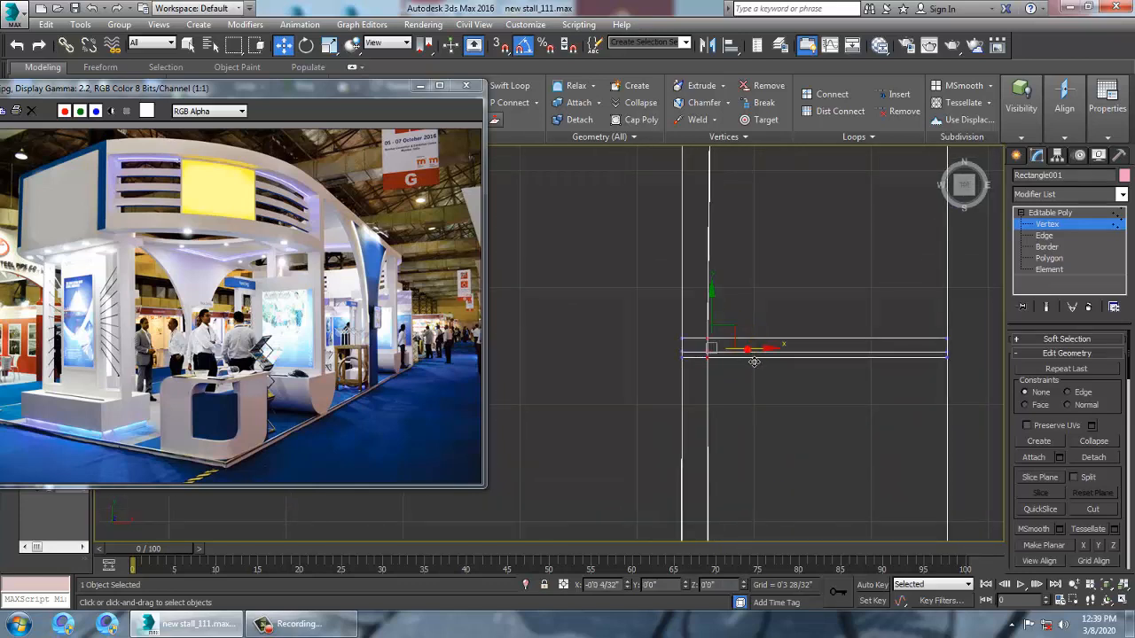
middle_drag(795, 223, 798, 414)
middle_drag(765, 174, 764, 337)
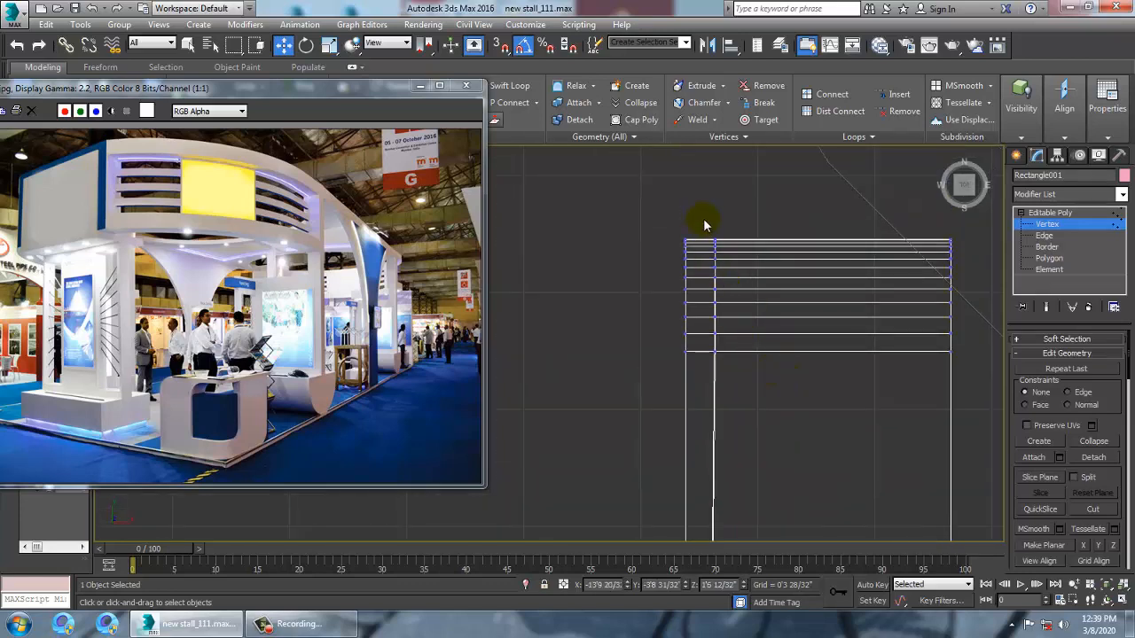
scroll(756, 470, down, 3)
middle_drag(766, 432, 774, 220)
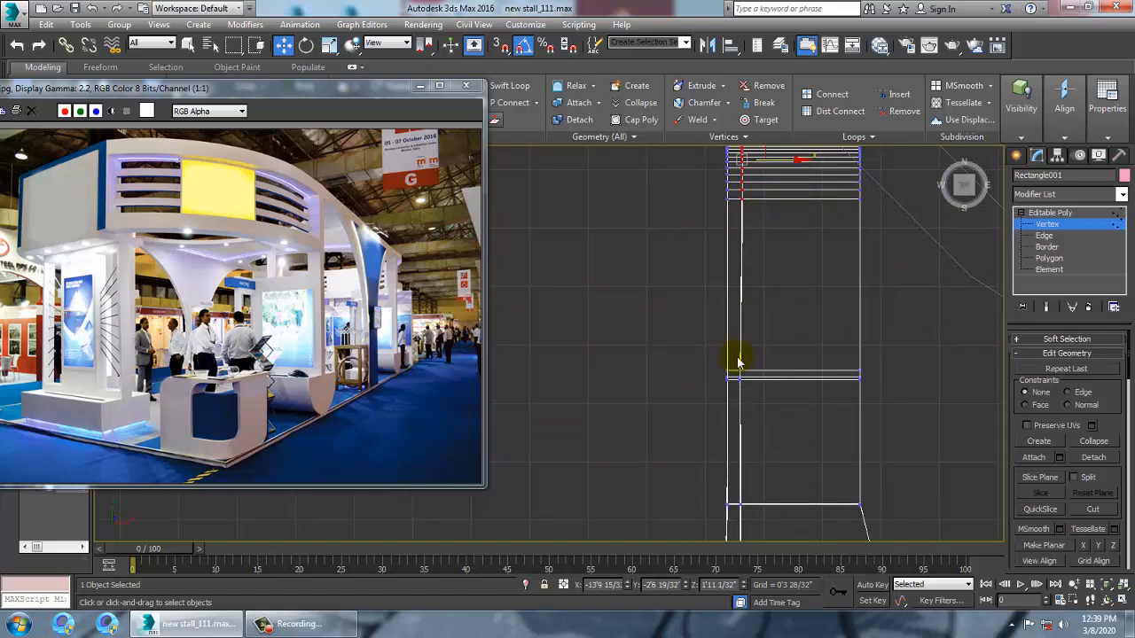
- Scale the whole vertex column beside the side panel's outer edge flat along X
middle_drag(721, 514, 738, 314)
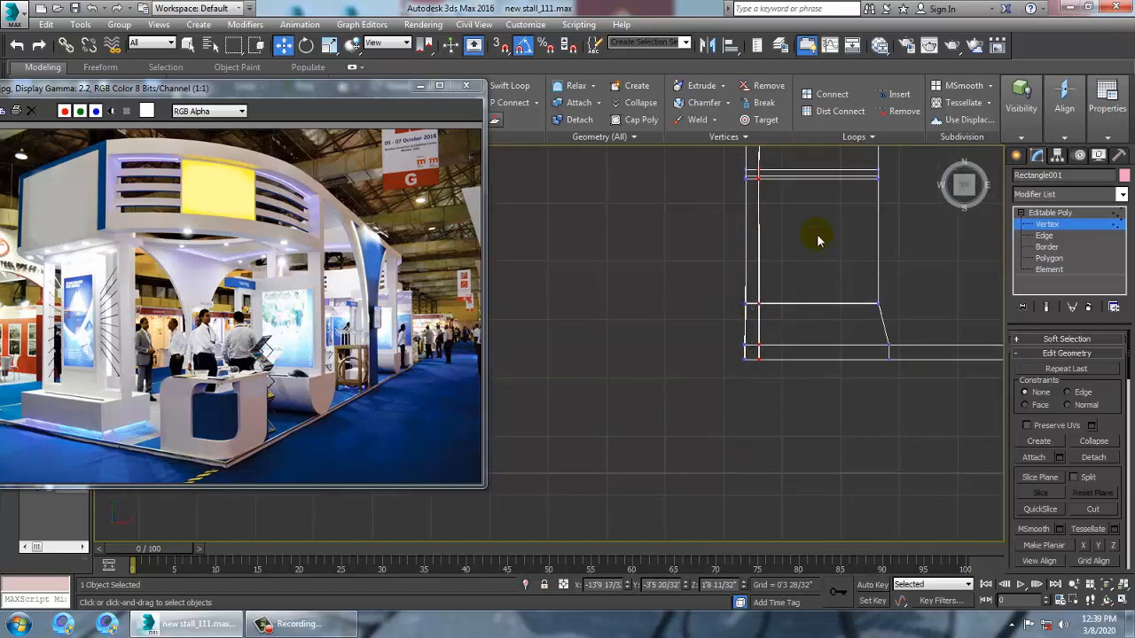
middle_drag(821, 247, 810, 318)
key(r)
scroll(764, 326, down, 2)
scroll(777, 321, up, 2)
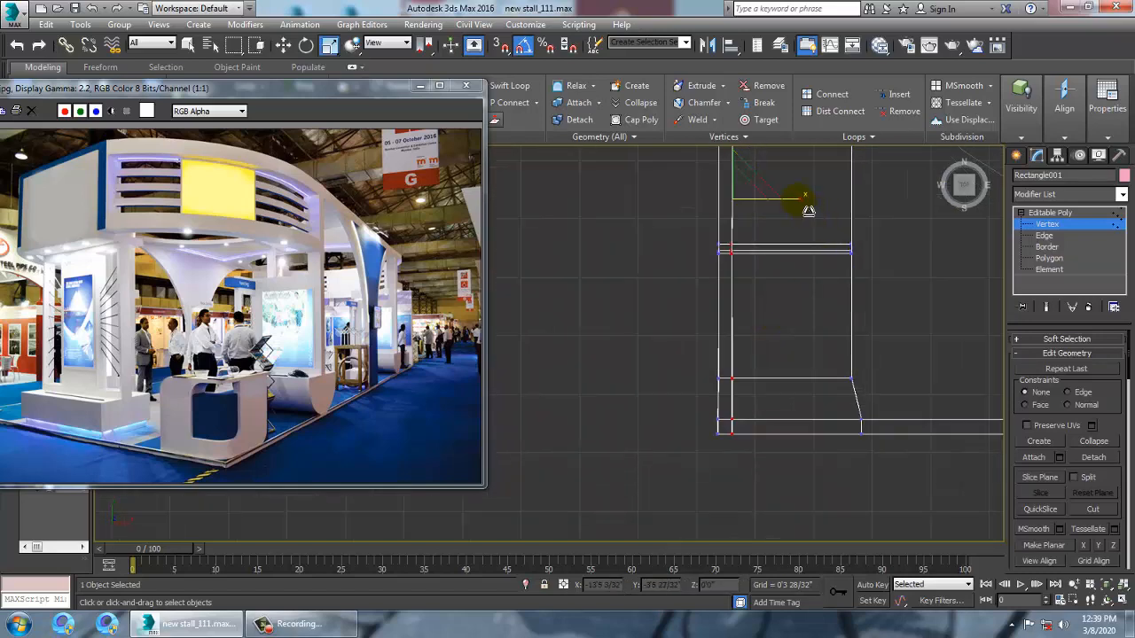
drag(805, 204, 674, 210)
- Scale the vertex columns on the side panel's inner and outer edges flat along X, one column at a time
scroll(914, 273, down, 2)
middle_drag(844, 200, 754, 449)
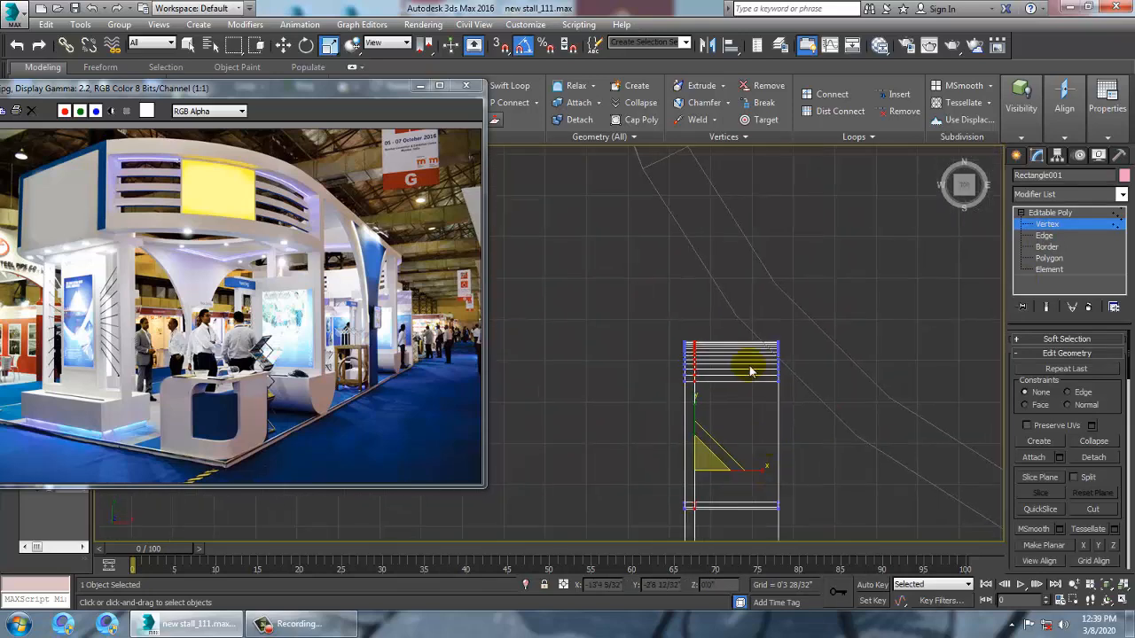
middle_drag(758, 332, 759, 236)
drag(819, 546, 819, 548)
middle_drag(776, 362, 780, 331)
scroll(783, 331, down, 2)
mouse_move(780, 387)
middle_down()
mouse_move(790, 334)
mouse_move(781, 388)
middle_up()
drag(761, 219, 794, 547)
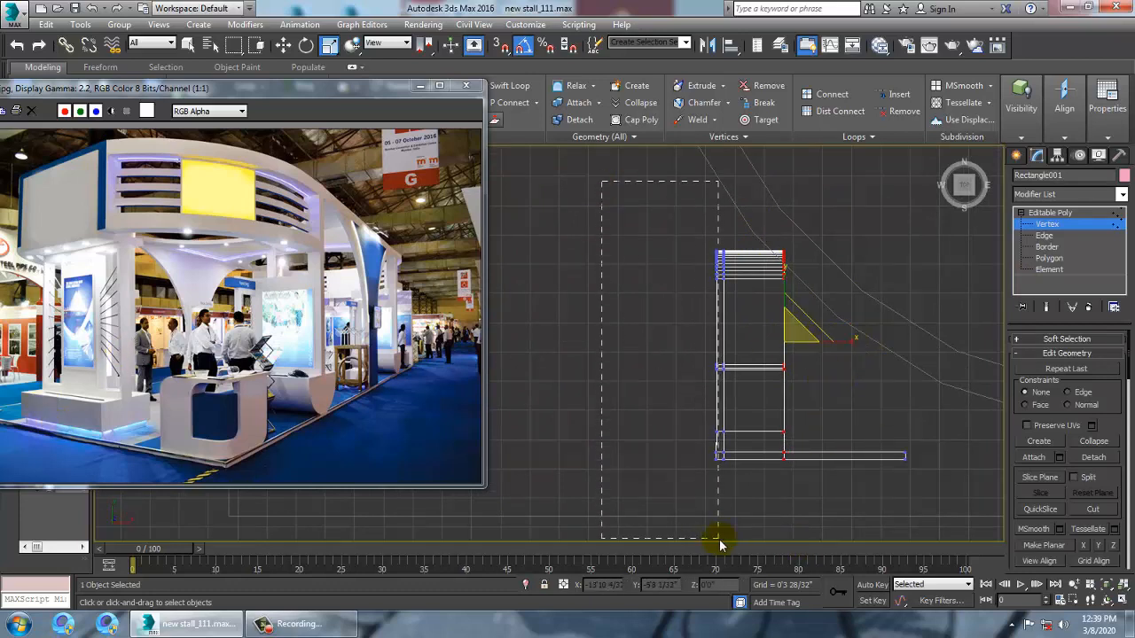
drag(720, 544, 716, 539)
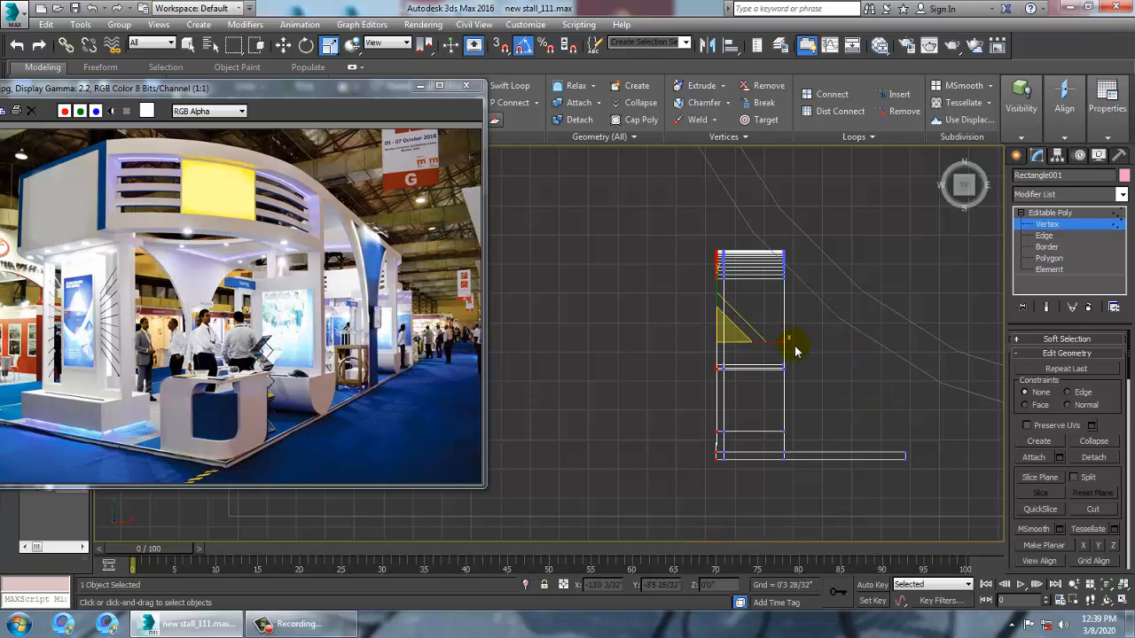
drag(1044, 326, 975, 357)
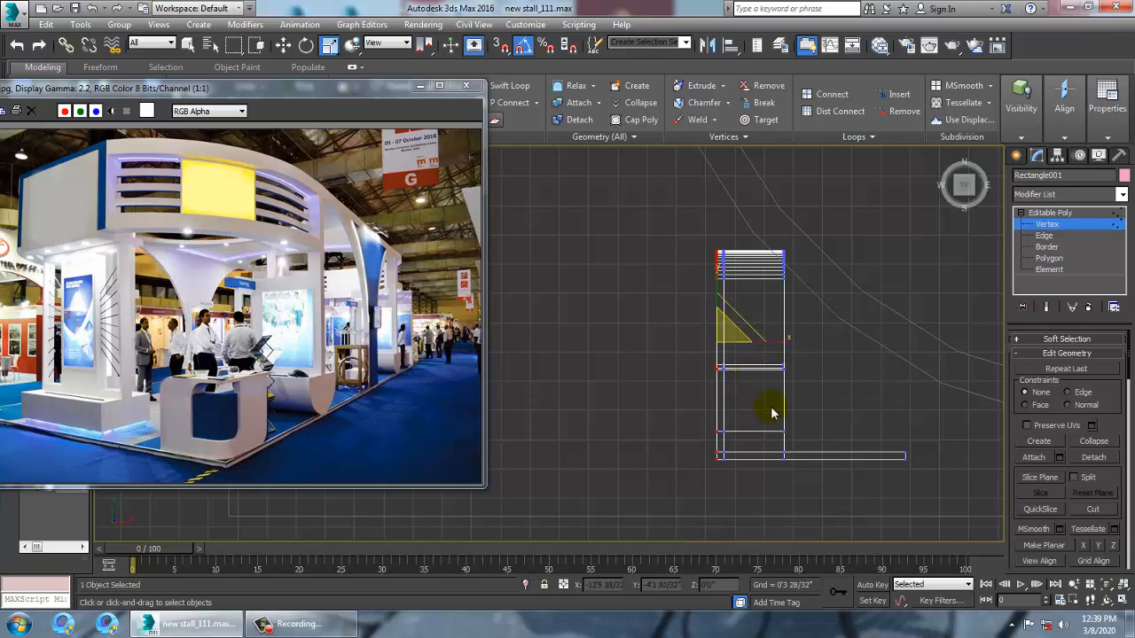
- Insert a horizontal edge loop at mid-height on the posts at both sides of the corner opening with SwiftLoop
middle_drag(883, 409, 850, 304)
key(alt+w)
middle_click(803, 427)
key(alt+w)
scroll(811, 339, up, 3)
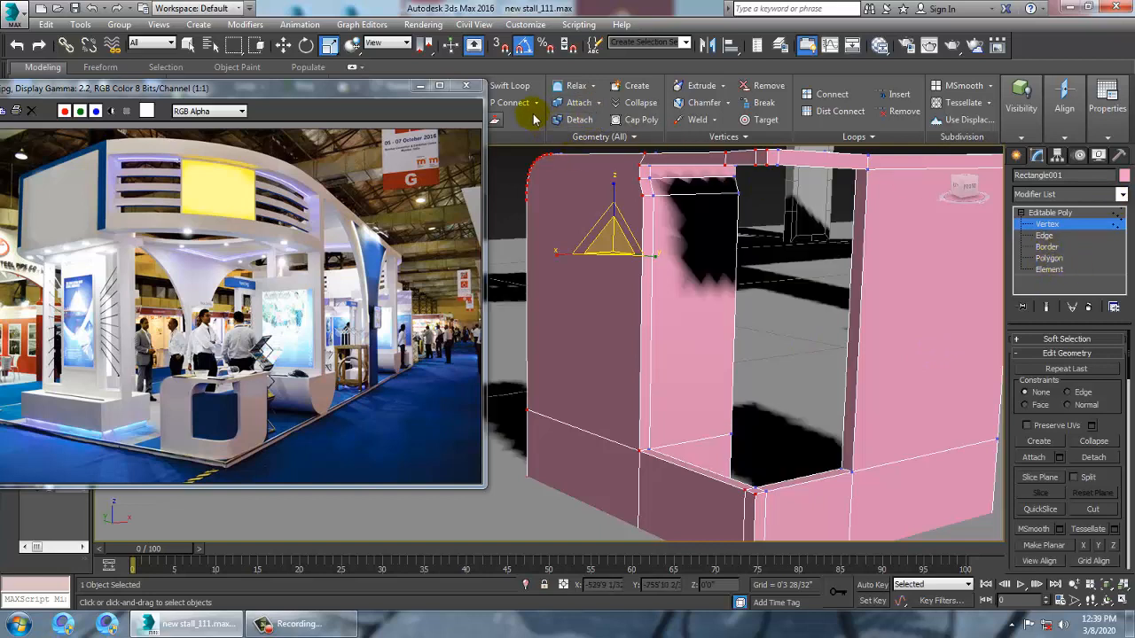
click(511, 85)
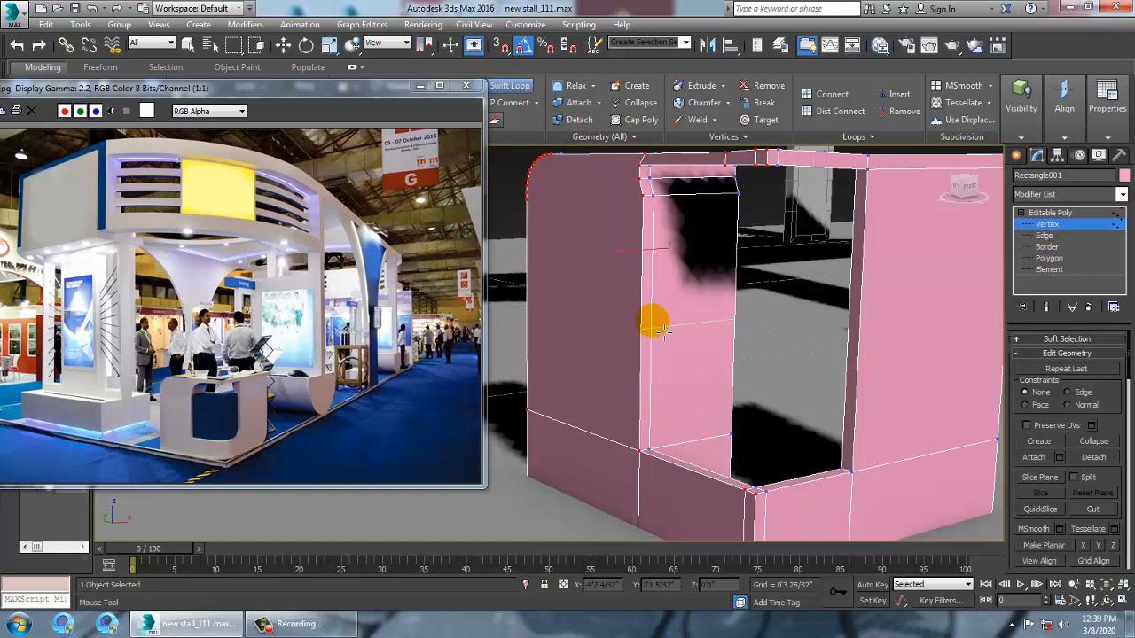
click(661, 301)
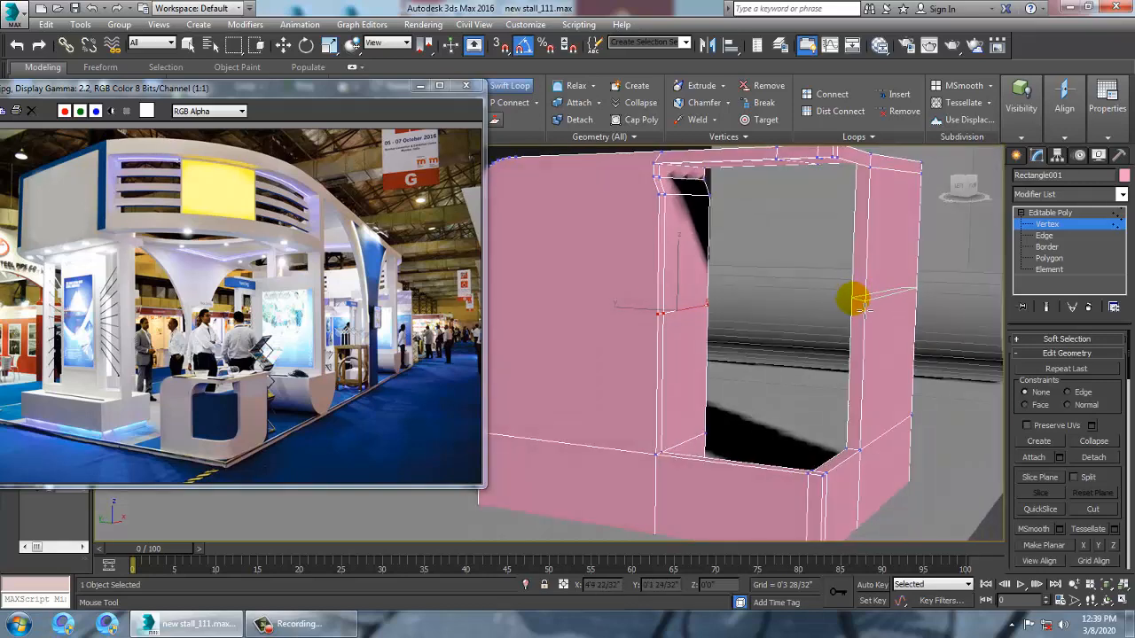
click(863, 304)
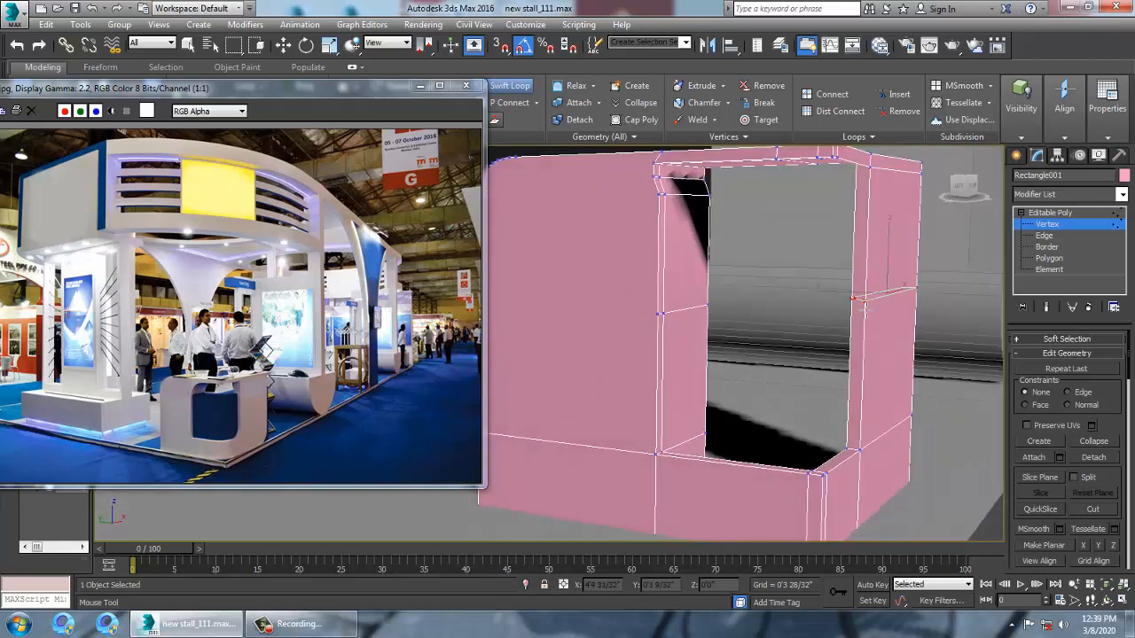
alt+middle_drag(864, 307, 968, 288)
right_click(825, 327)
- Extrude the side panel's lower polygons facing the opening until they fill its lower half up to the front panel
click(1049, 258)
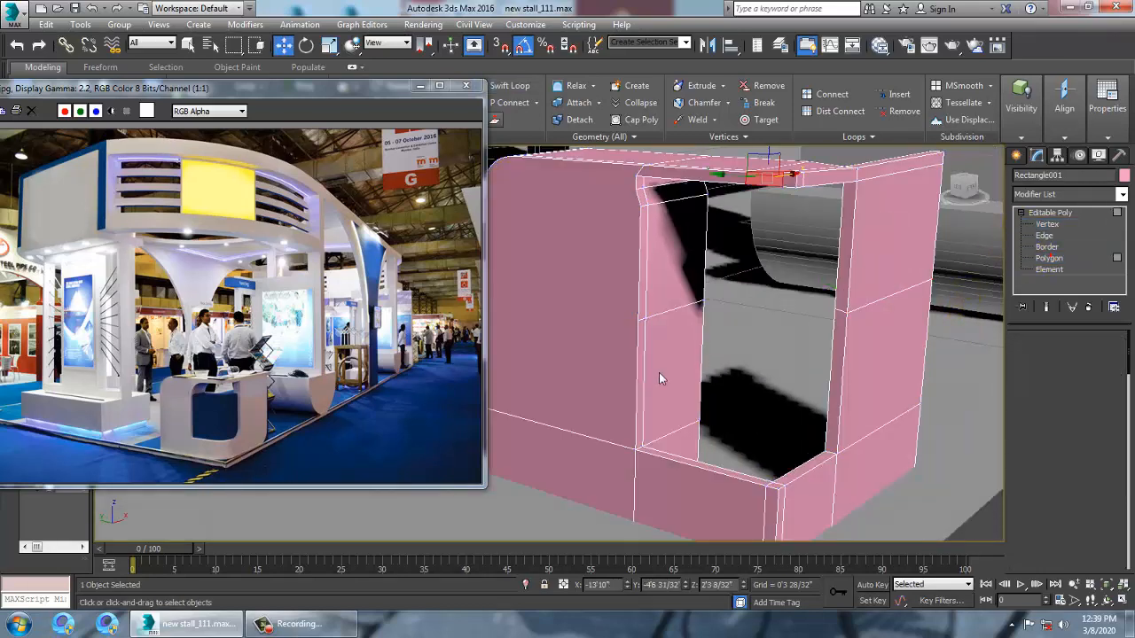
key(4)
click(660, 379)
ctrl+click(642, 381)
alt+middle_drag(739, 390, 747, 413)
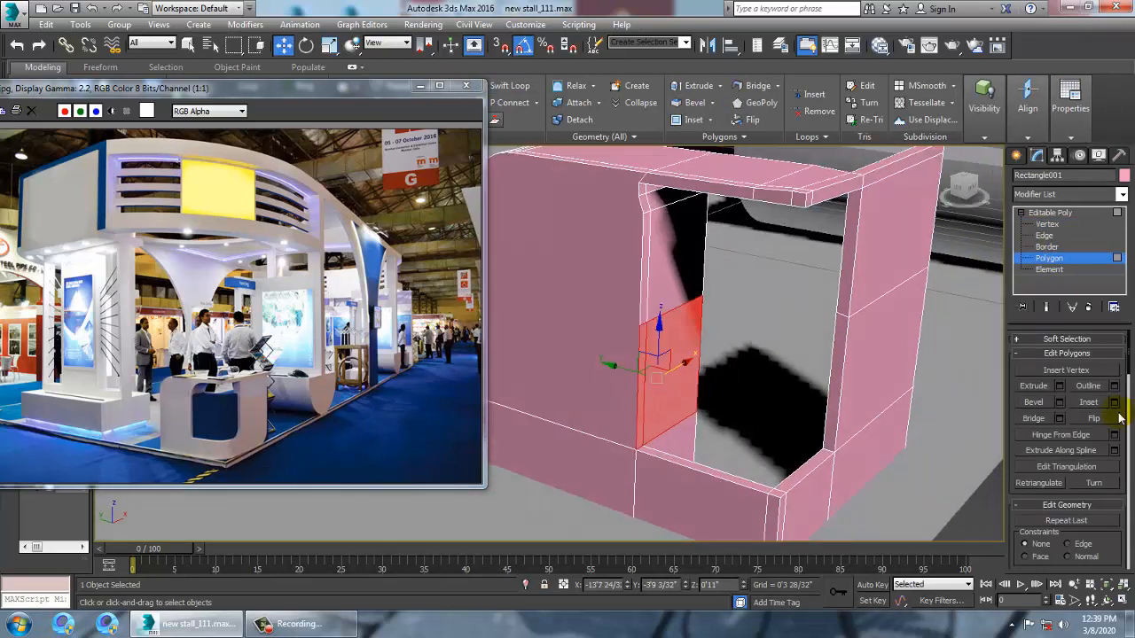
click(1060, 387)
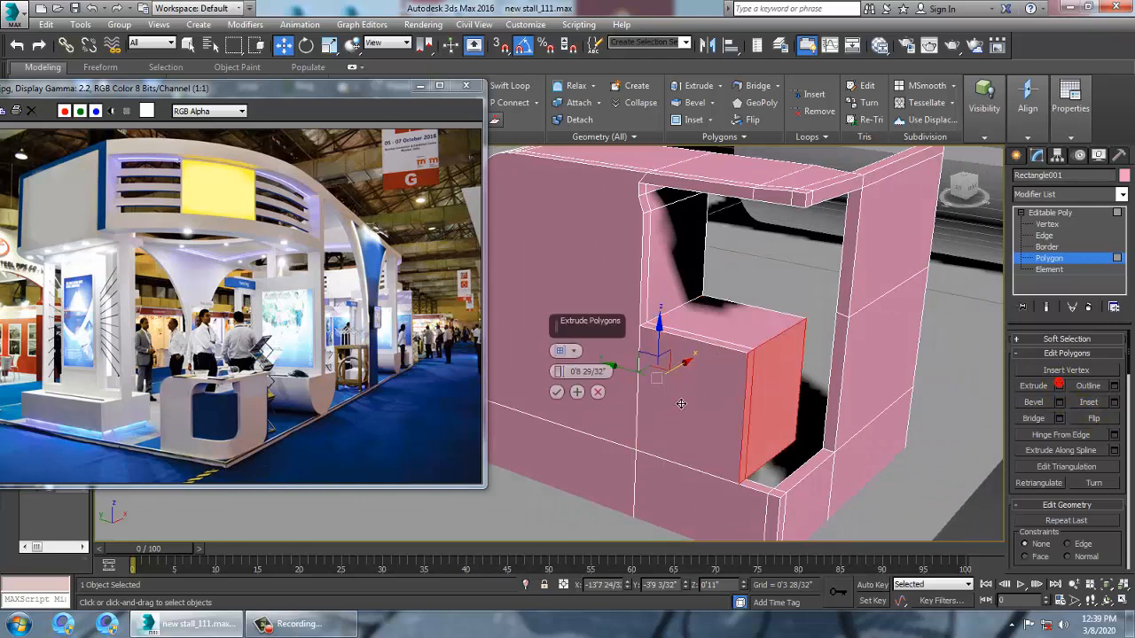
drag(559, 372, 542, 324)
click(557, 392)
alt+middle_drag(612, 392, 560, 392)
mouse_move(833, 359)
alt+middle_down()
mouse_move(786, 355)
mouse_move(780, 327)
mouse_move(787, 358)
mouse_move(853, 388)
mouse_move(810, 385)
mouse_move(939, 341)
mouse_move(823, 362)
alt+middle_up()
scroll(901, 354, down, 4)
click(1064, 212)
alt+middle_drag(908, 342, 967, 288)
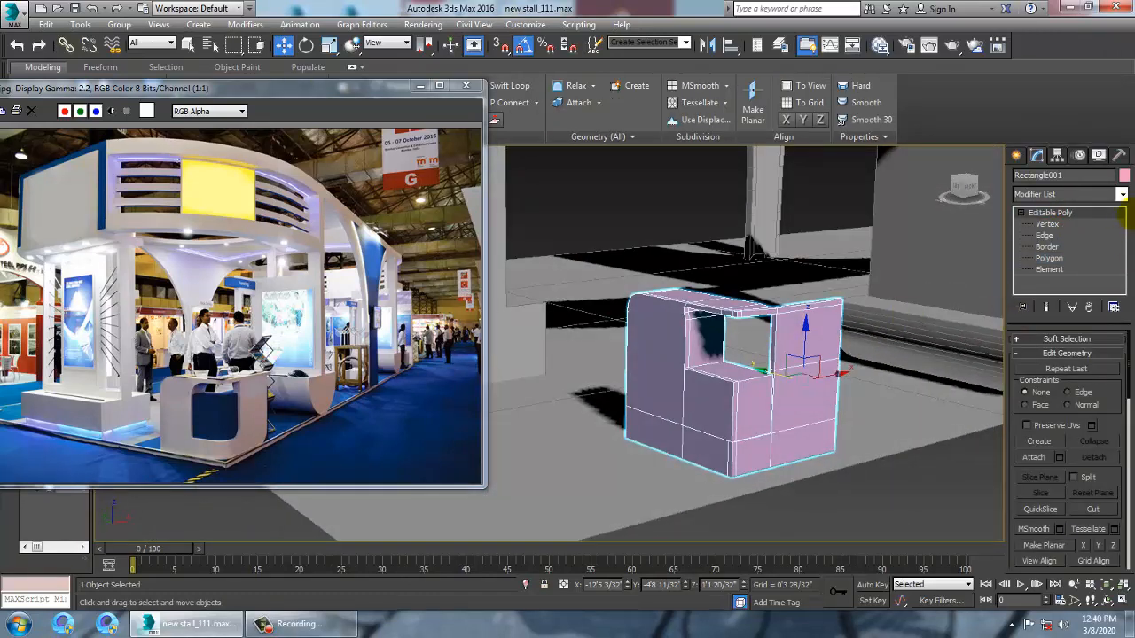
- Change the counter's object colour to the light grey custom colour
click(1124, 174)
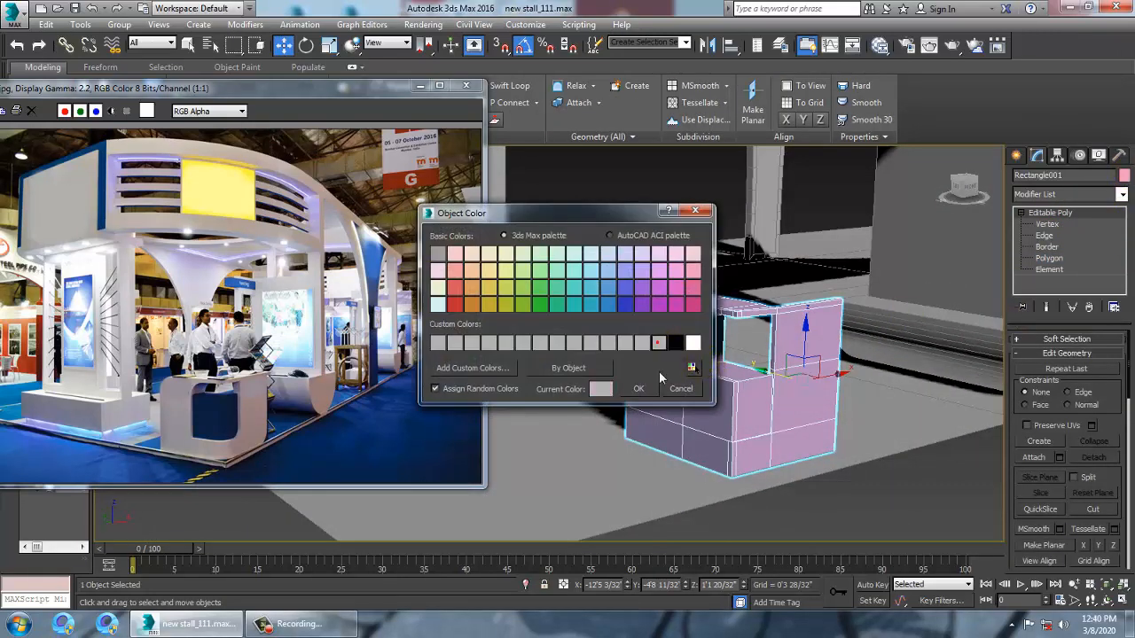
click(648, 388)
alt+middle_drag(825, 326, 810, 390)
scroll(792, 429, down, 5)
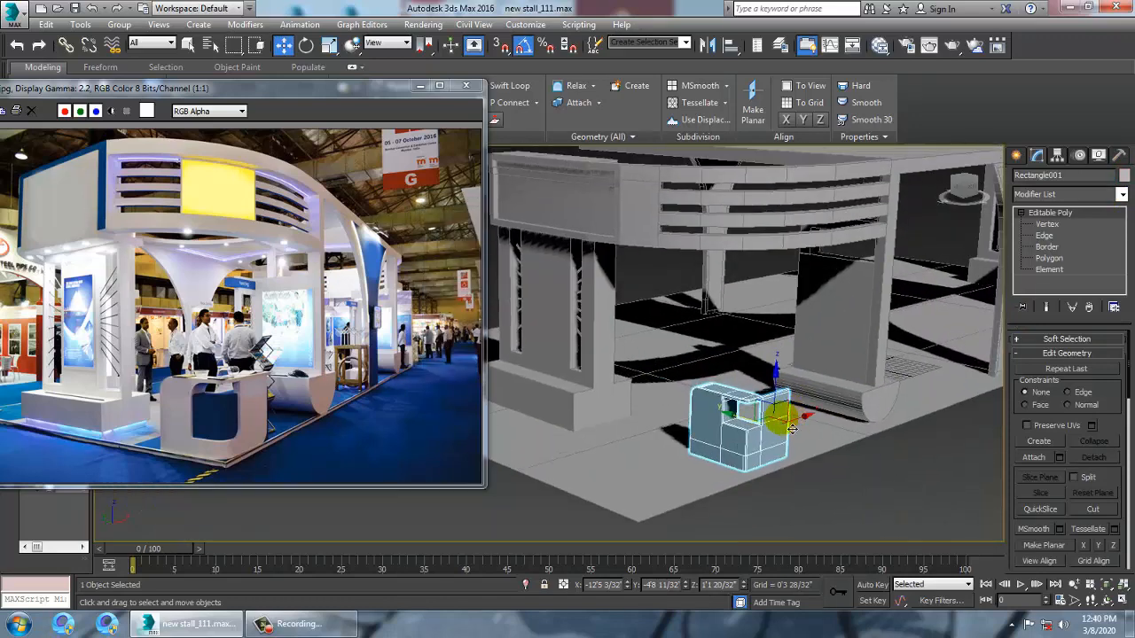